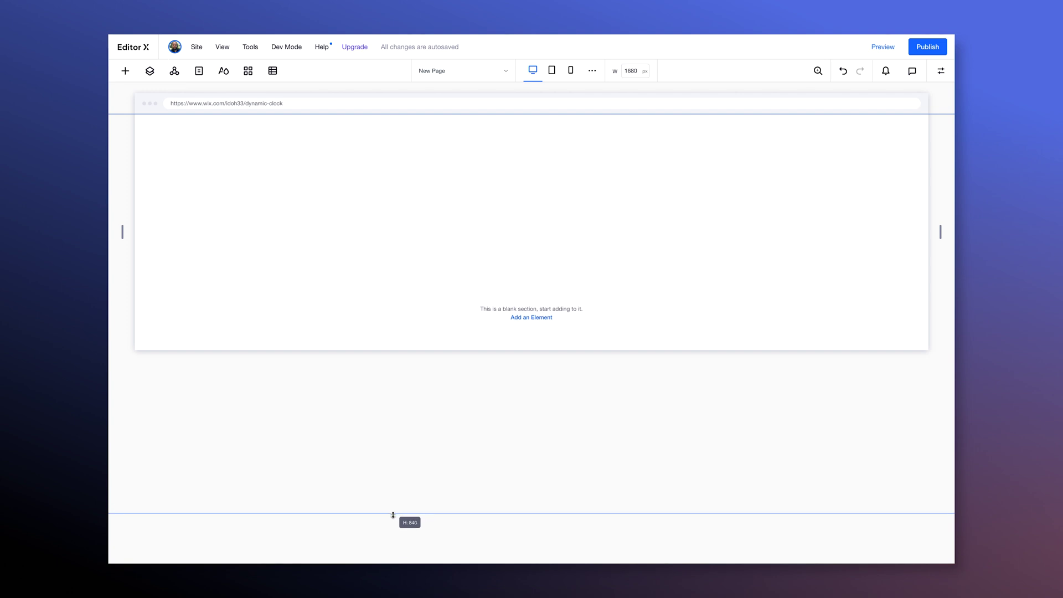
- Set the blank section's minimum height to 100 vh
{"action": "left_click", "coordinate": [948, 73]}
{"action": "left_click", "coordinate": [932, 265]}
{"action": "type", "text": "100vh"}
{"action": "key", "text": "Return"}
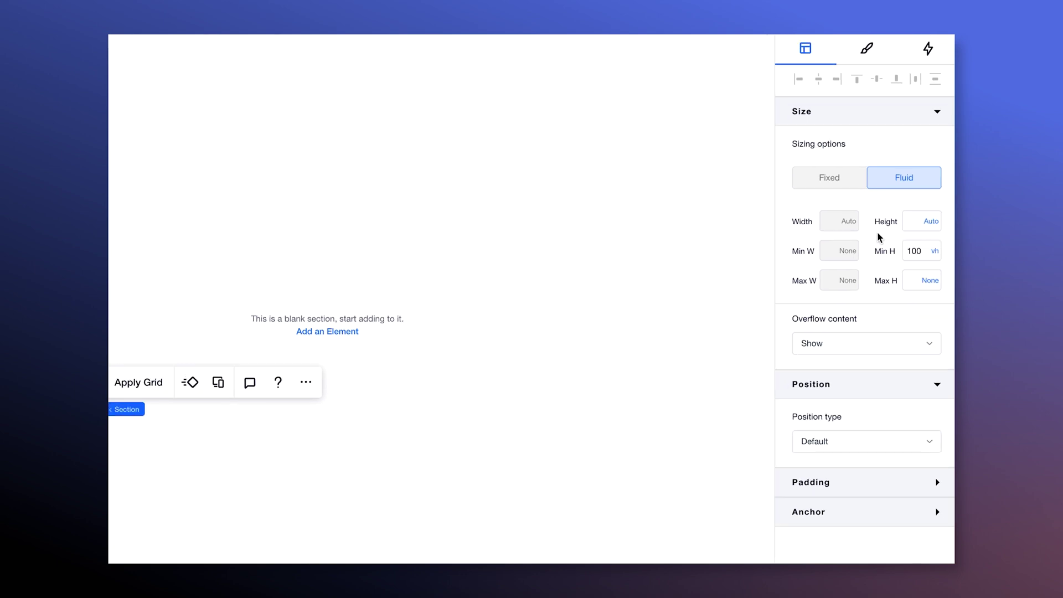
- Add a container to the section and stretch it to fill the whole section
{"action": "left_click", "coordinate": [125, 70]}
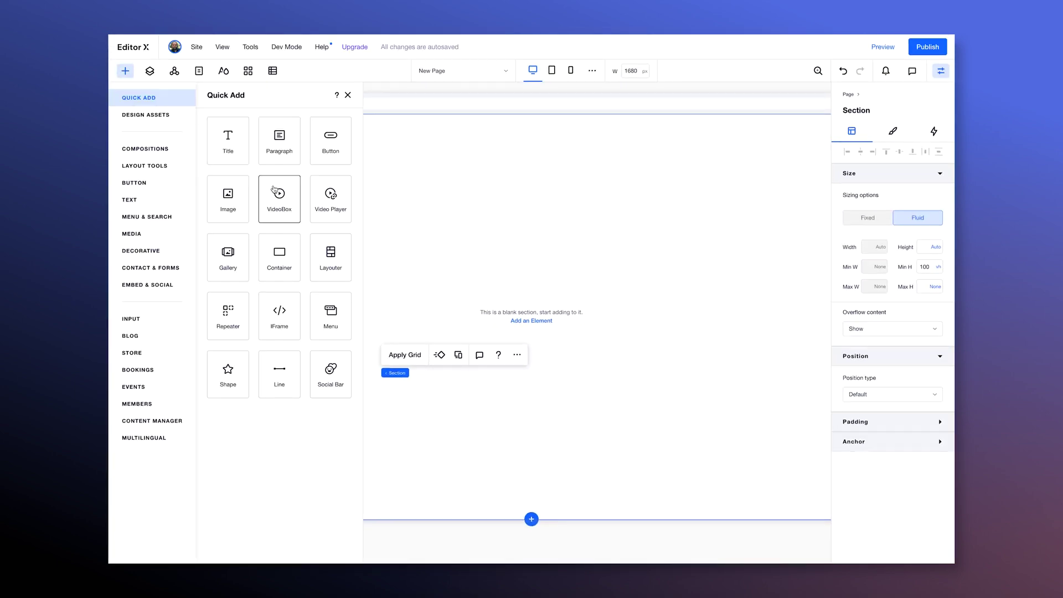
{"action": "left_click_drag", "start_coordinate": [279, 256], "coordinate": [511, 310]}
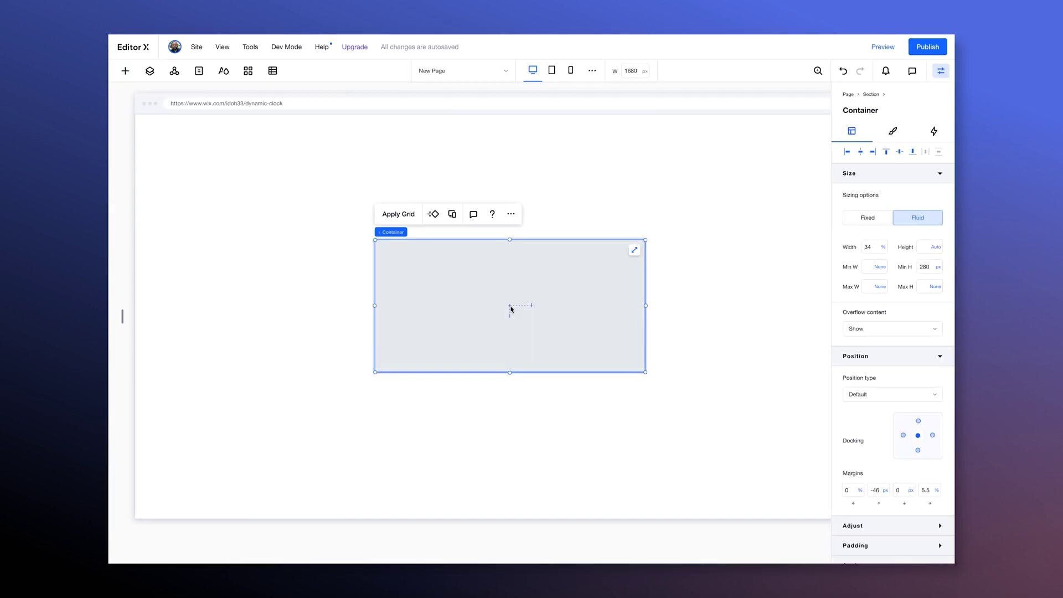
{"action": "left_click", "coordinate": [634, 253]}
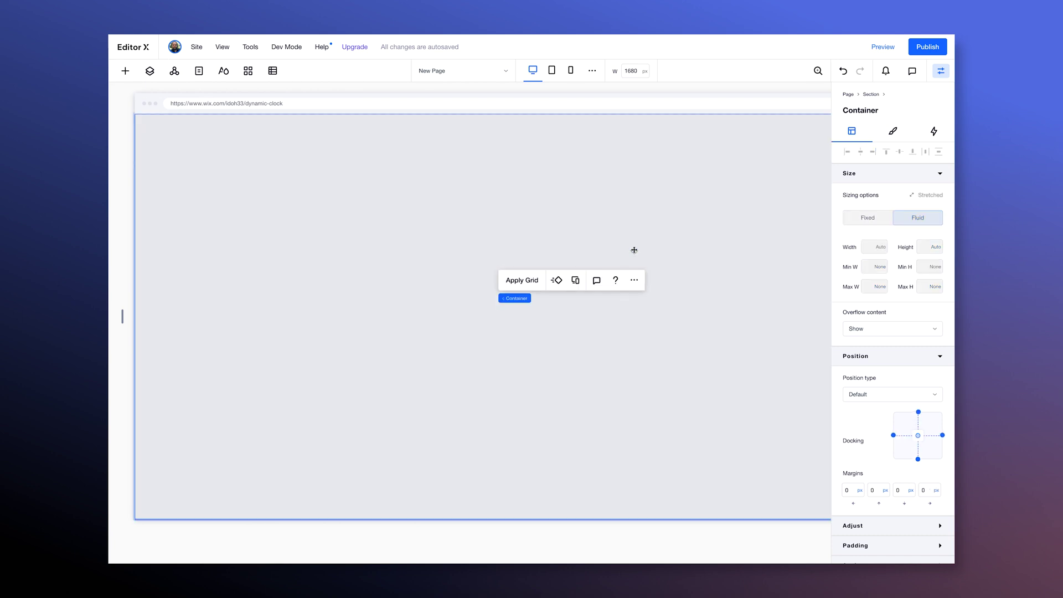
- Place the airplane-above-clouds image from the site files in the container and stretch it to fill the container
{"action": "left_click", "coordinate": [125, 70]}
{"action": "left_click", "coordinate": [145, 233]}
{"action": "left_click_drag", "start_coordinate": [418, 222], "coordinate": [548, 229]}
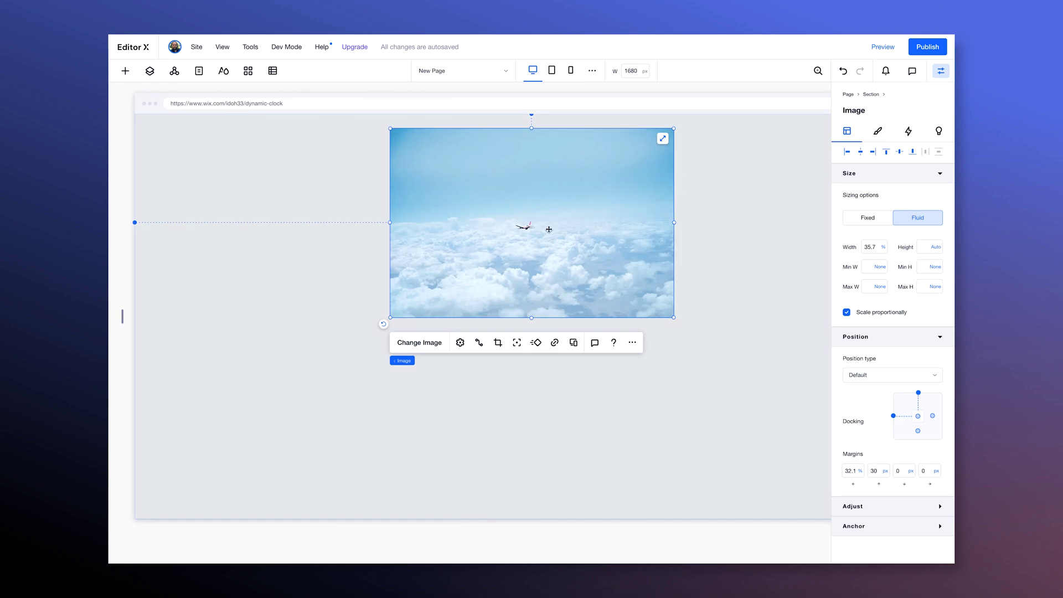
{"action": "left_click_drag", "start_coordinate": [595, 200], "coordinate": [596, 227]}
{"action": "left_click", "coordinate": [663, 168]}
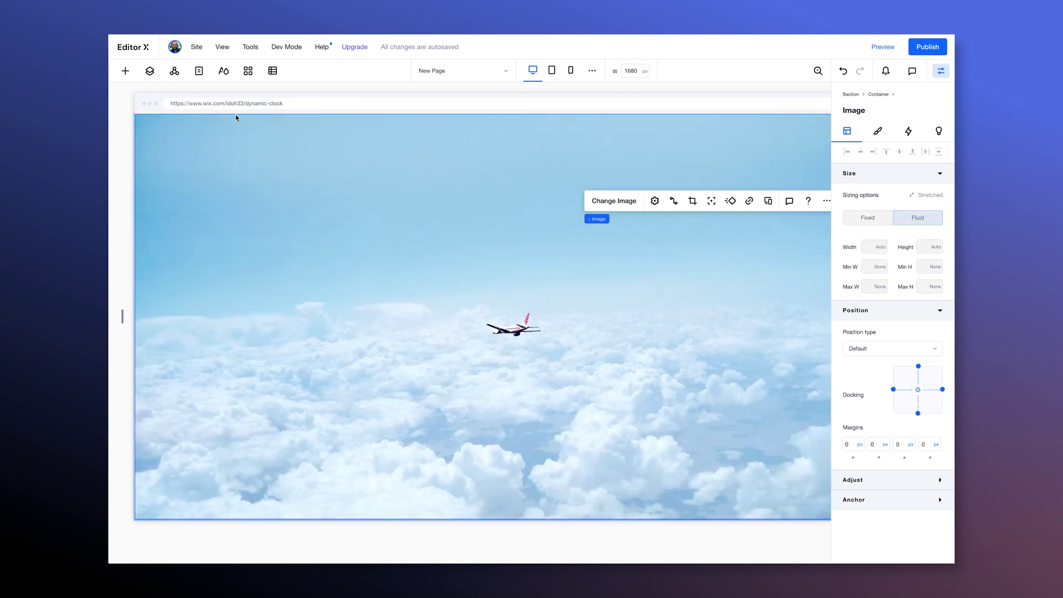
- Search the Wix transparent videos for "sun" and add the realistic fiery sun video to the page
{"action": "left_click", "coordinate": [123, 72]}
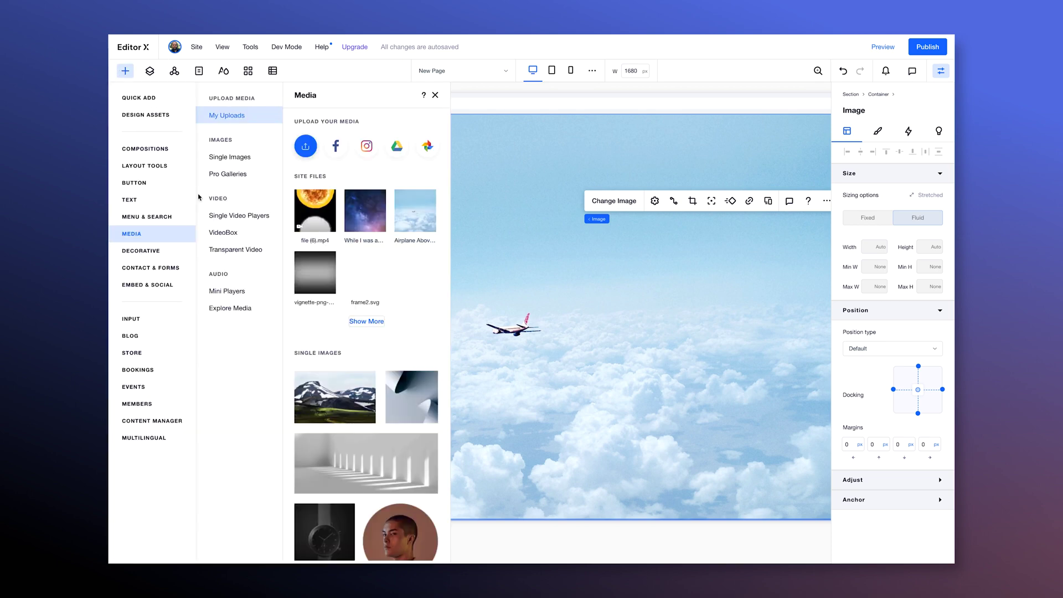
{"action": "left_click", "coordinate": [235, 249]}
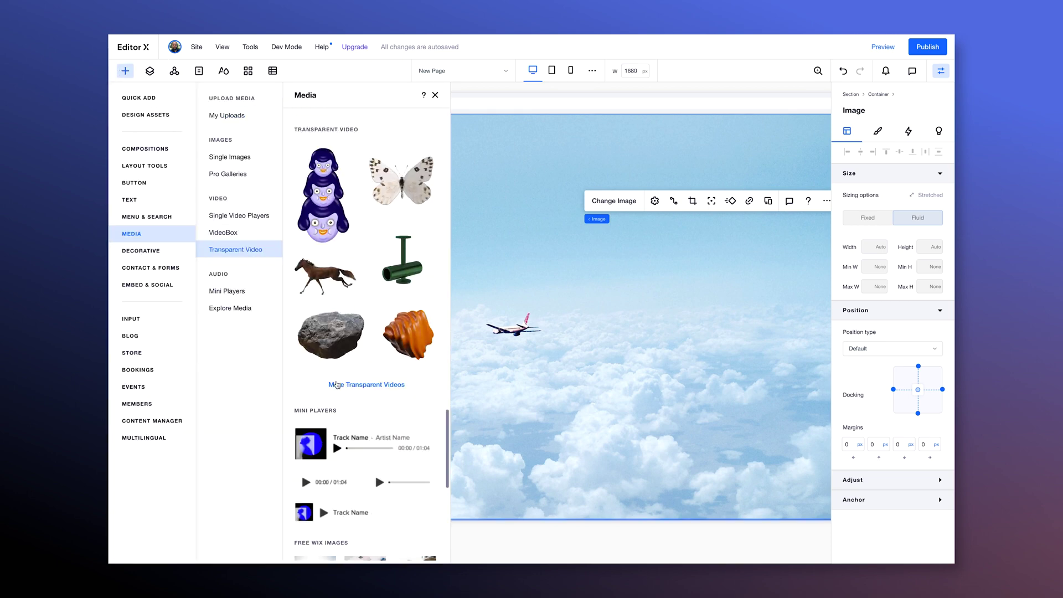
{"action": "left_click", "coordinate": [336, 385]}
{"action": "left_click", "coordinate": [332, 129]}
{"action": "type", "text": "sun"}
{"action": "key", "text": "Return"}
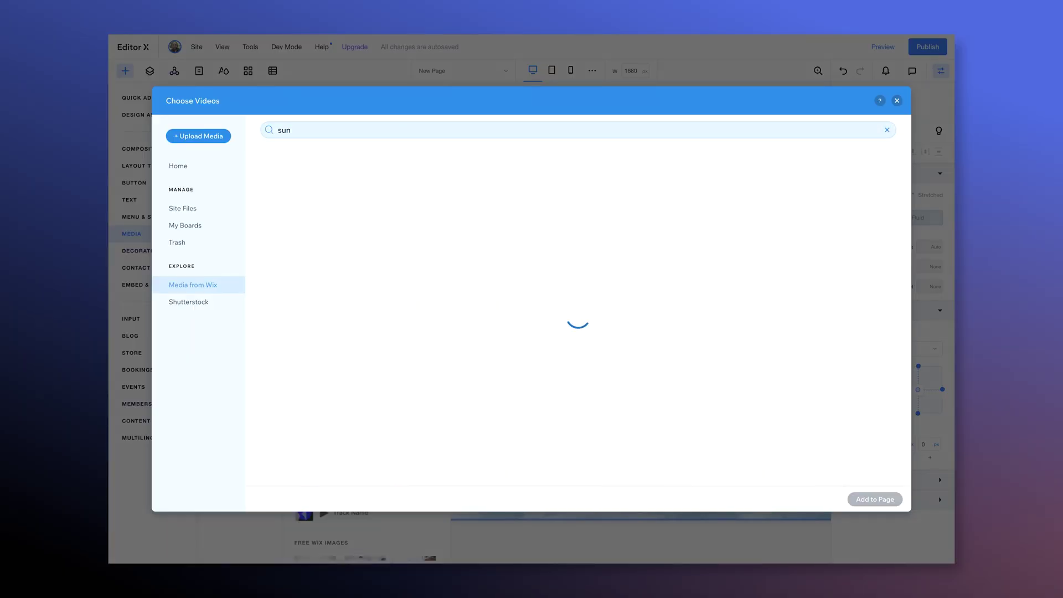
{"action": "left_click", "coordinate": [307, 277]}
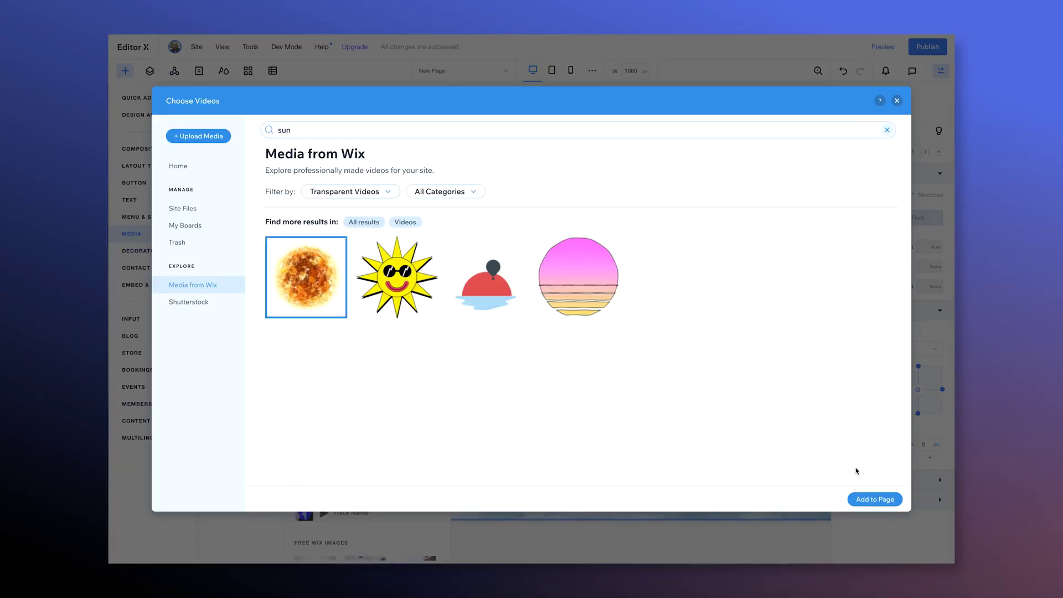
{"action": "left_click", "coordinate": [872, 499]}
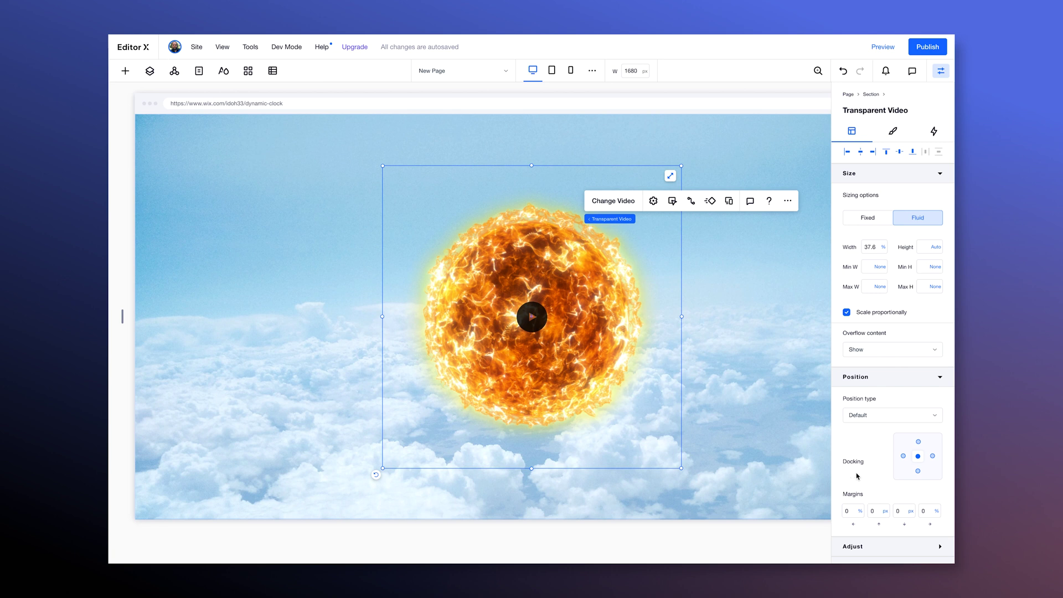
- Center the sun video in its container at a width of 45 vw and test its scaling at a 1496 px canvas width
{"action": "left_click", "coordinate": [860, 153]}
{"action": "left_click", "coordinate": [901, 152]}
{"action": "left_click", "coordinate": [870, 248]}
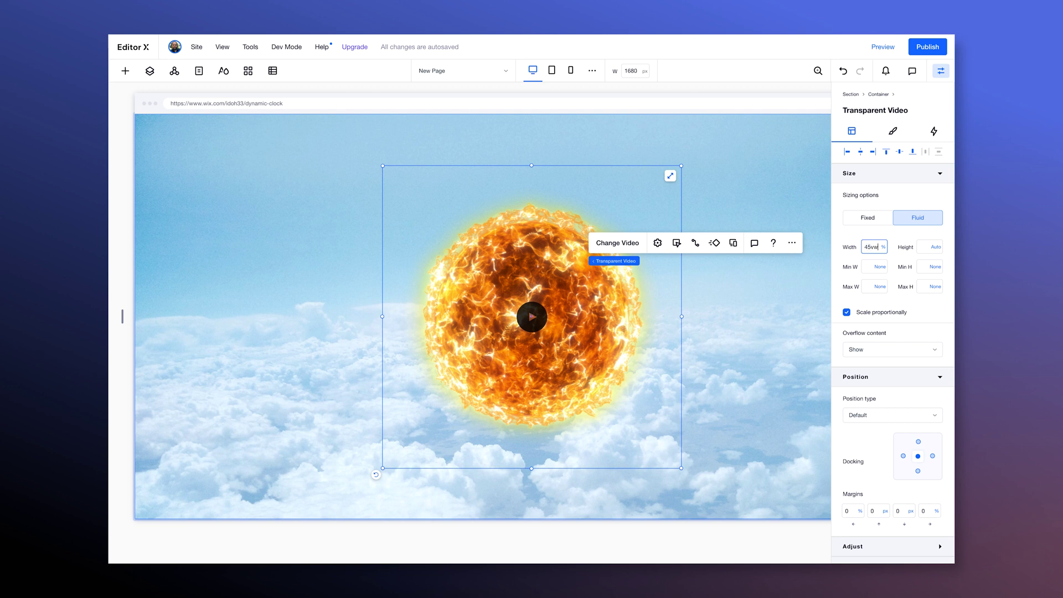
{"action": "type", "text": "vw"}
{"action": "key", "text": "Return"}
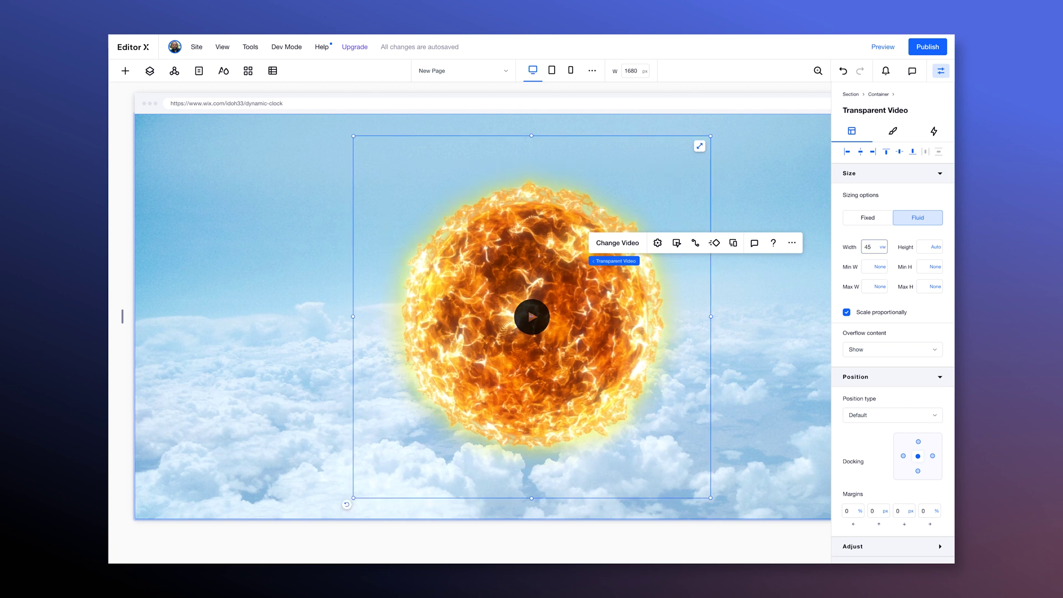
{"action": "left_click_drag", "start_coordinate": [122, 316], "coordinate": [165, 287]}
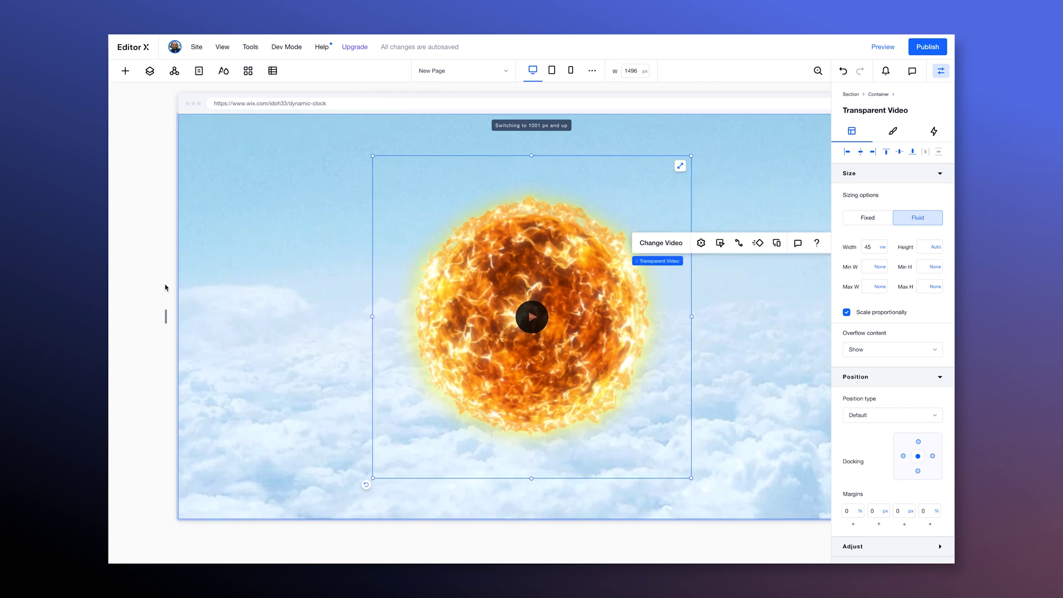
- Add a second container to the section and stretch it over the entire section
{"action": "left_click", "coordinate": [306, 287]}
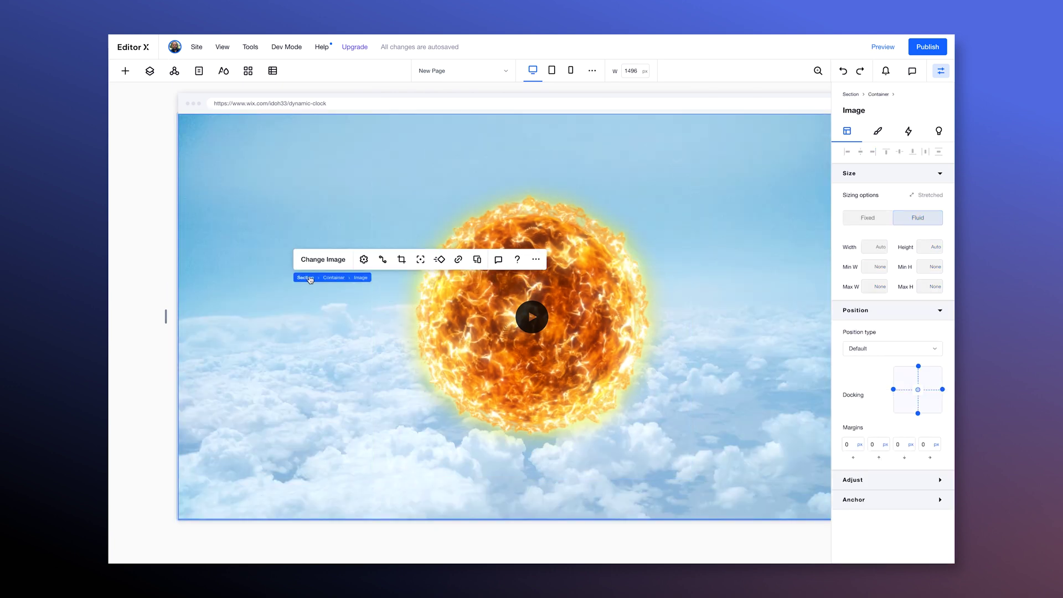
{"action": "left_click", "coordinate": [310, 279]}
{"action": "left_click", "coordinate": [427, 259]}
{"action": "mouse_move", "coordinate": [457, 253]}
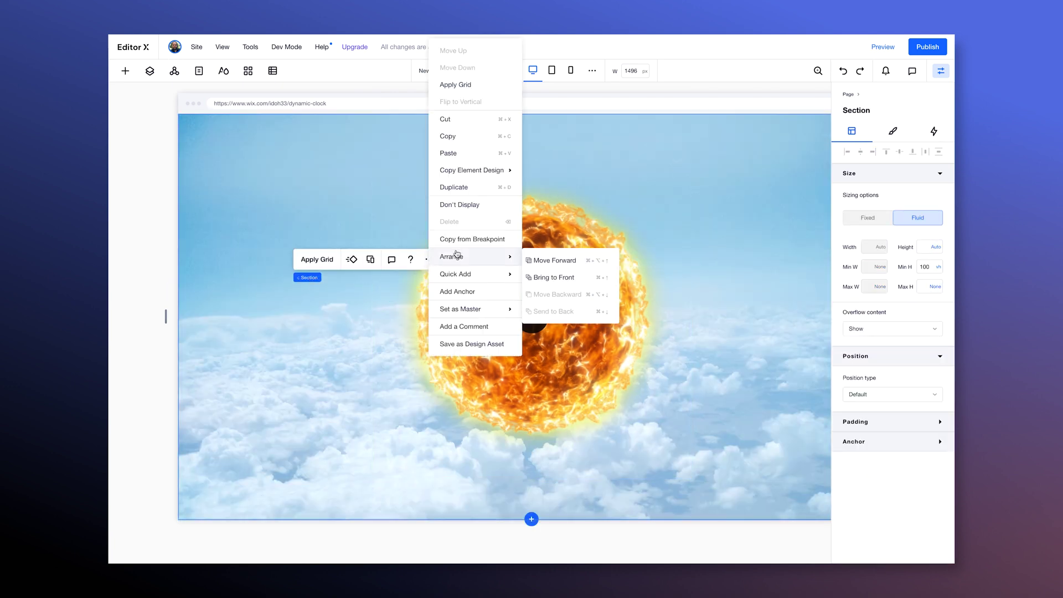
{"action": "mouse_move", "coordinate": [458, 273]}
{"action": "left_click", "coordinate": [544, 380]}
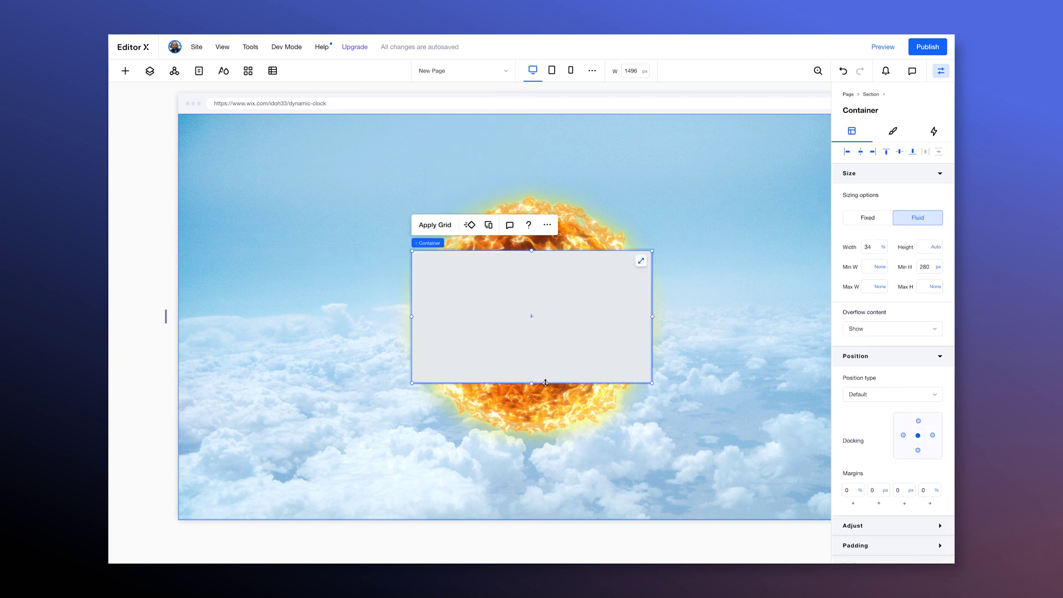
{"action": "left_click", "coordinate": [640, 260]}
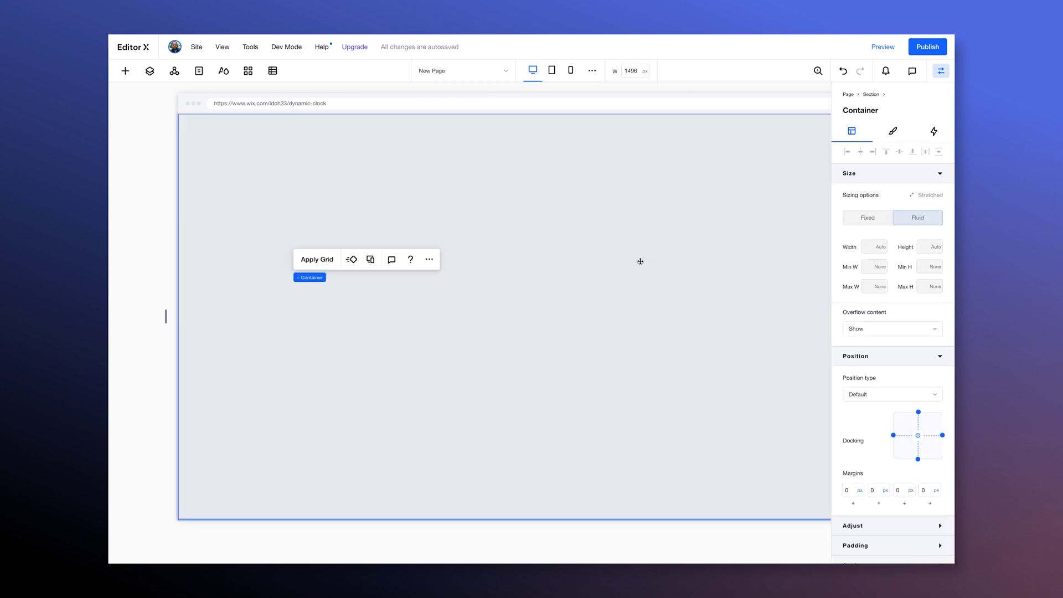
- Place the starry night sky image from the site files in the second container and stretch it to fill the container
{"action": "left_click", "coordinate": [125, 71]}
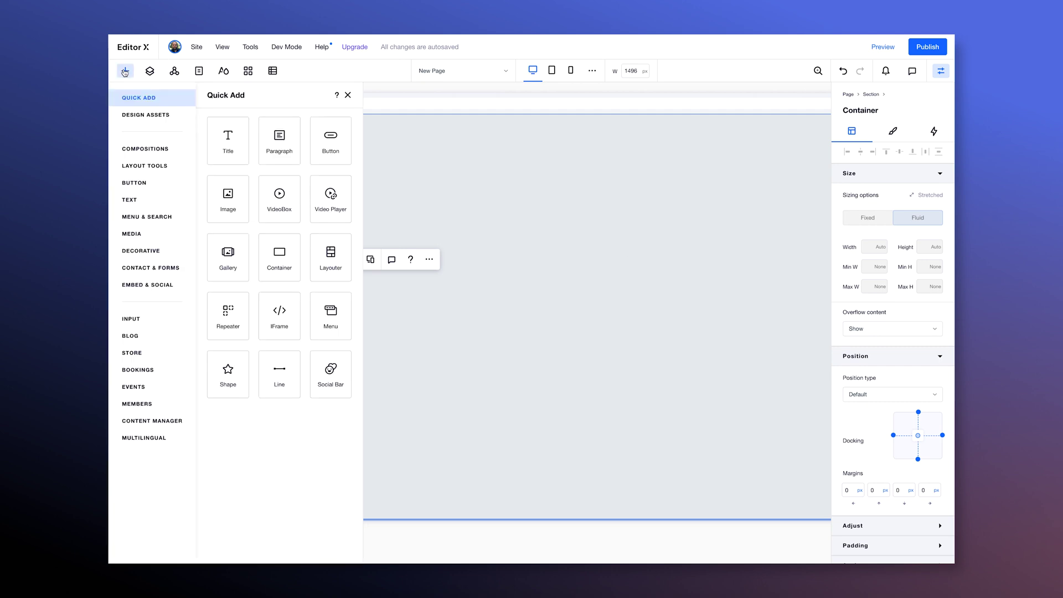
{"action": "left_click", "coordinate": [131, 233]}
{"action": "left_click", "coordinate": [235, 249]}
{"action": "scroll", "coordinate": [385, 210], "scroll_direction": "down", "scroll_amount": 2}
{"action": "scroll", "coordinate": [386, 209], "scroll_direction": "up", "scroll_amount": 5}
{"action": "left_click_drag", "start_coordinate": [363, 214], "coordinate": [552, 359]}
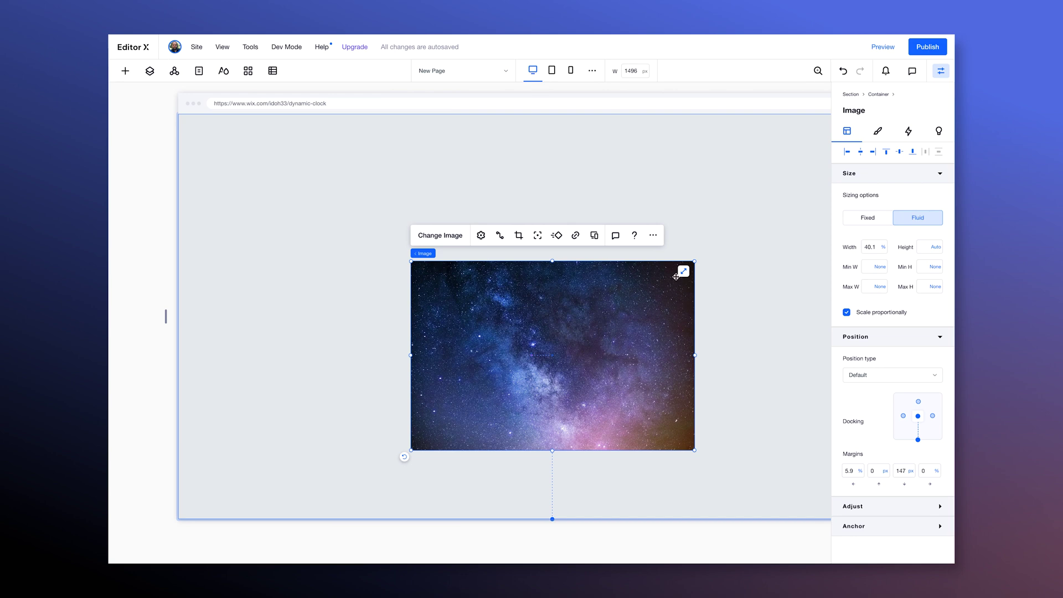
{"action": "left_click", "coordinate": [683, 270]}
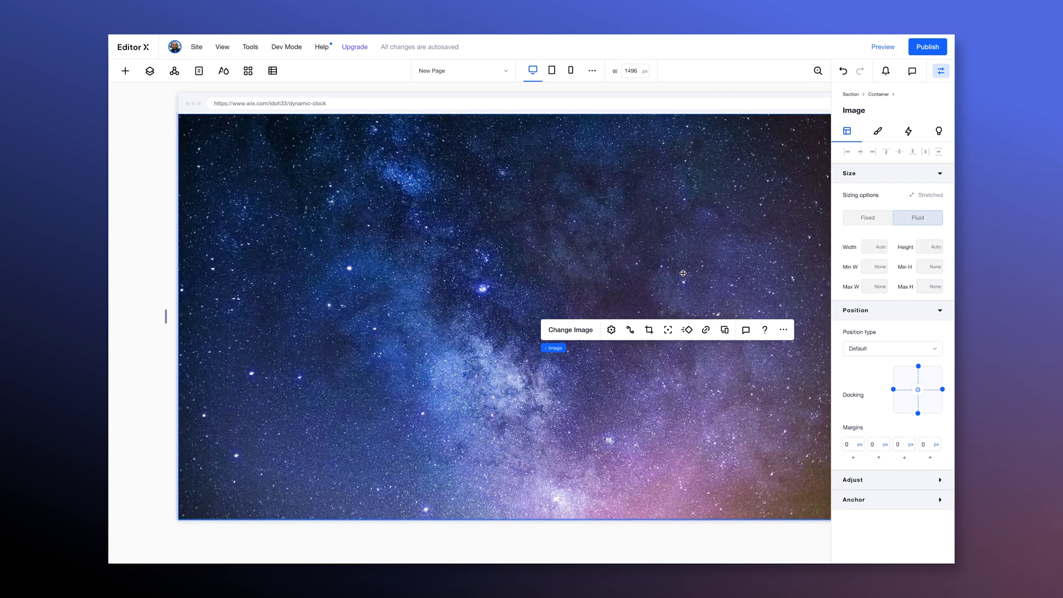
- Search the Wix transparent videos for "moon", add the moon video and center it horizontally in the starry sky container
{"action": "left_click", "coordinate": [125, 71]}
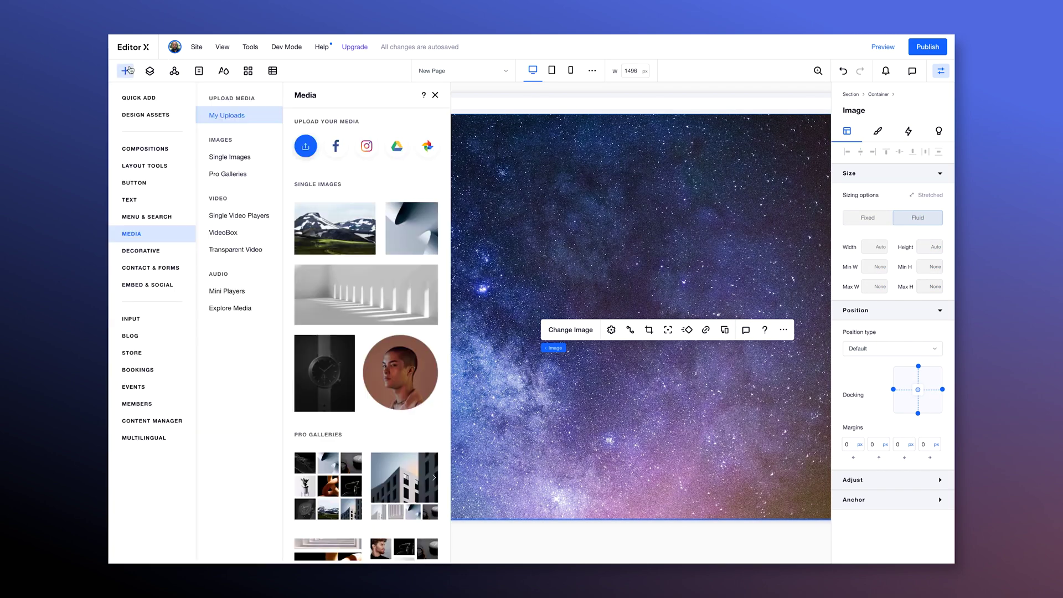
{"action": "left_click", "coordinate": [235, 249]}
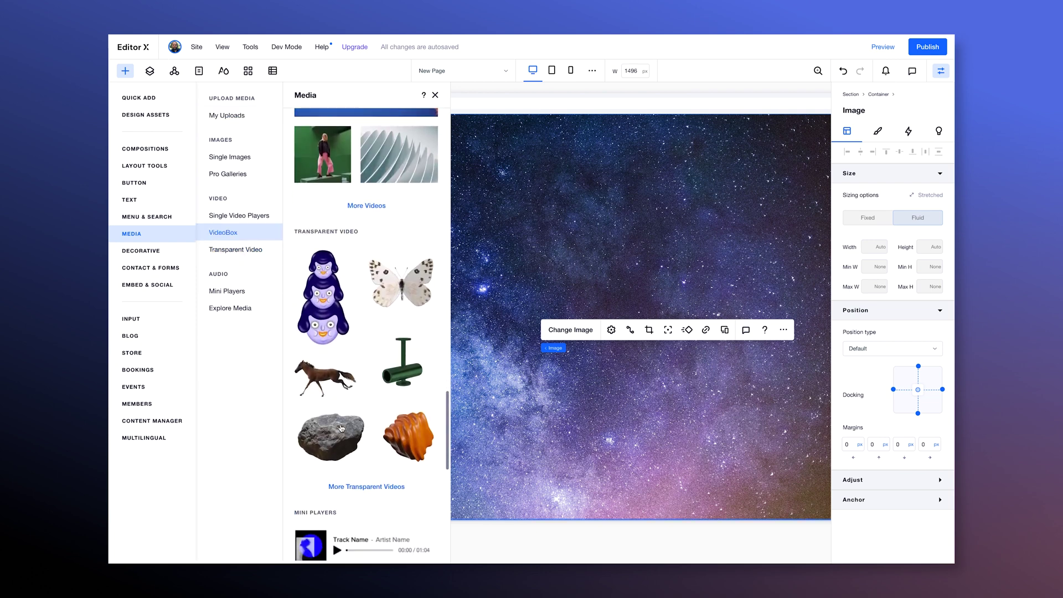
{"action": "left_click", "coordinate": [349, 487]}
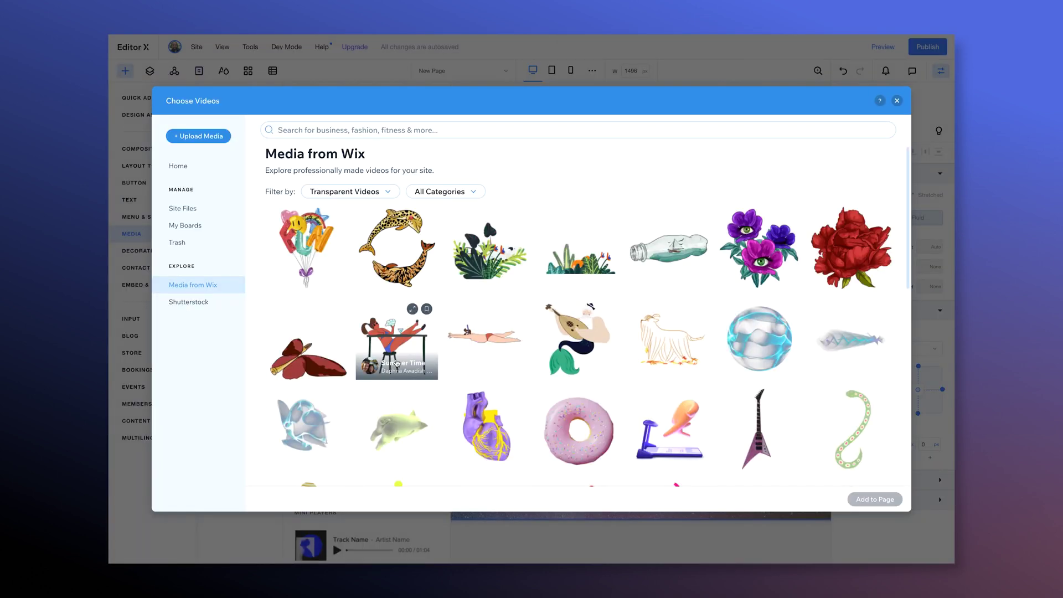
{"action": "left_click", "coordinate": [357, 130]}
{"action": "type", "text": "moon"}
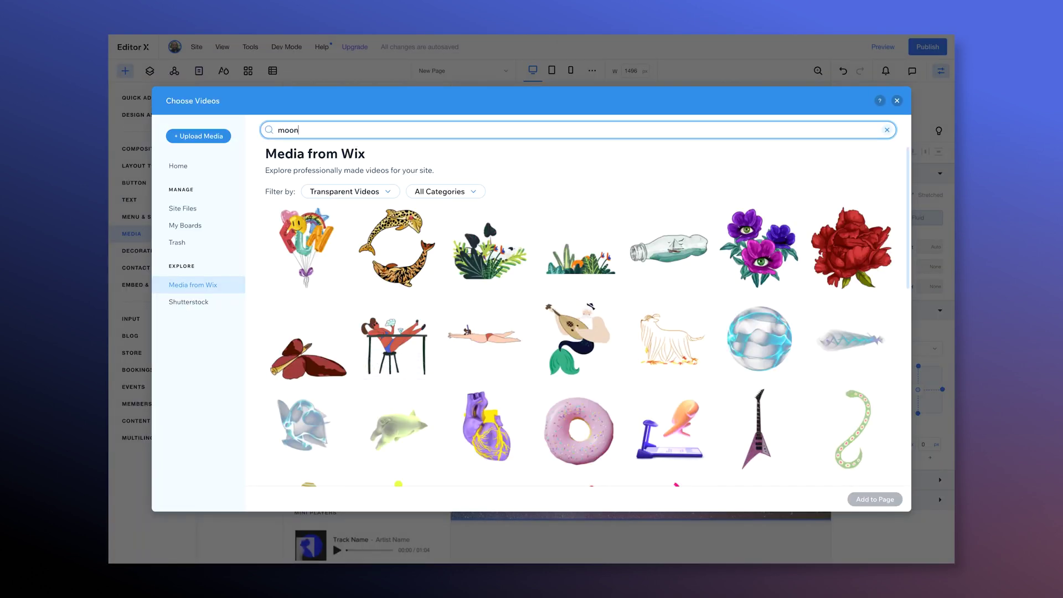
{"action": "key", "text": "Return"}
{"action": "left_click", "coordinate": [306, 277]}
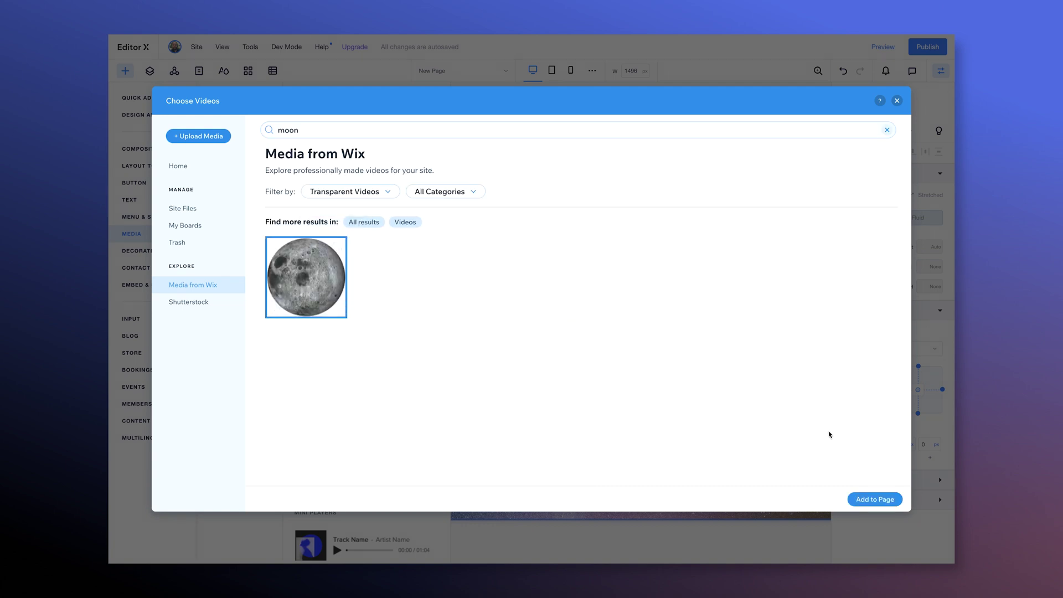
{"action": "left_click", "coordinate": [888, 500]}
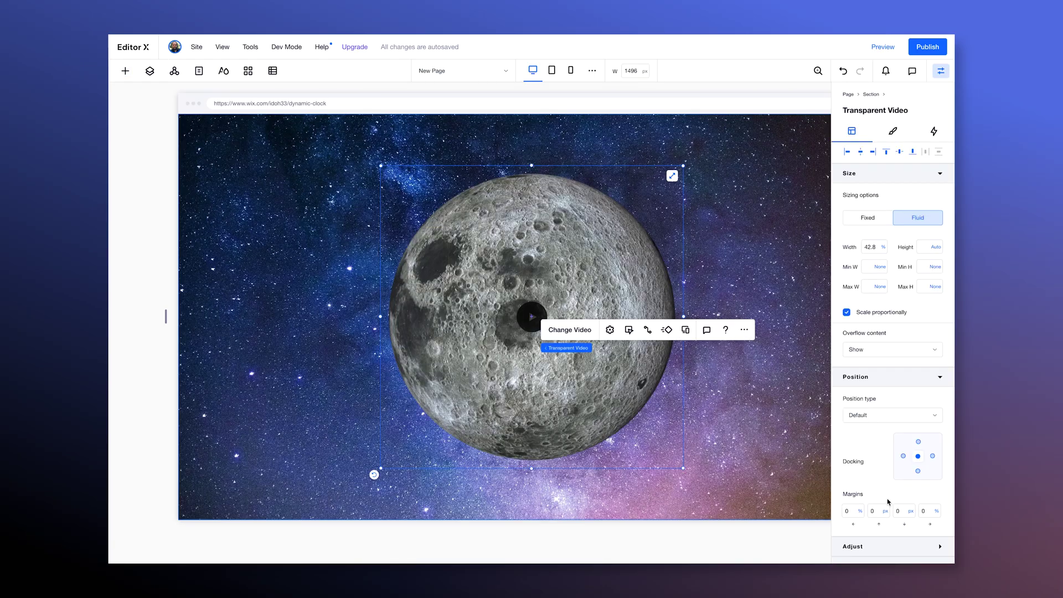
{"action": "left_click_drag", "start_coordinate": [553, 403], "coordinate": [580, 404]}
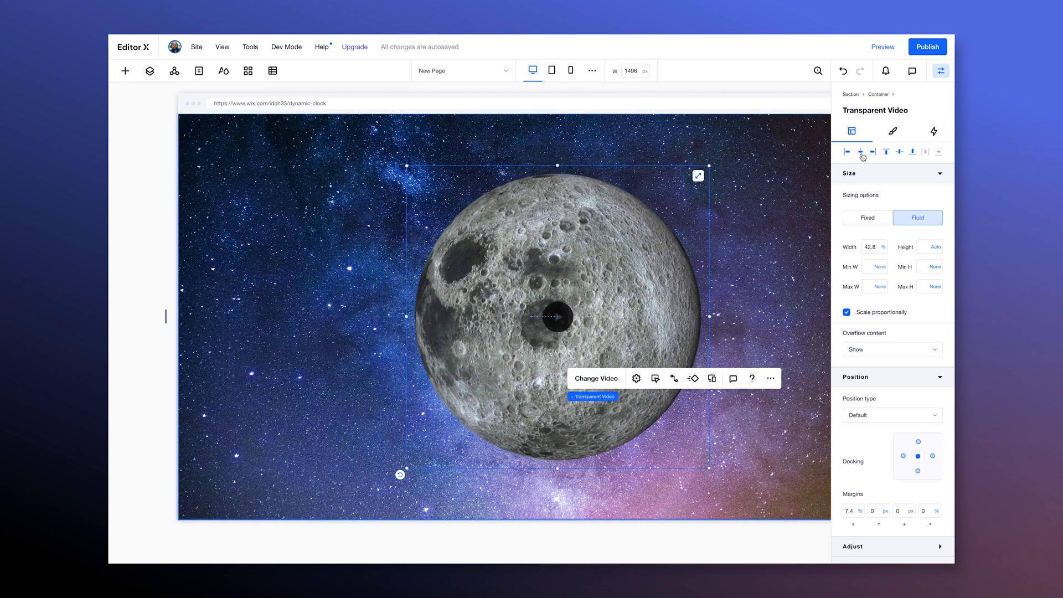
{"action": "left_click", "coordinate": [861, 153]}
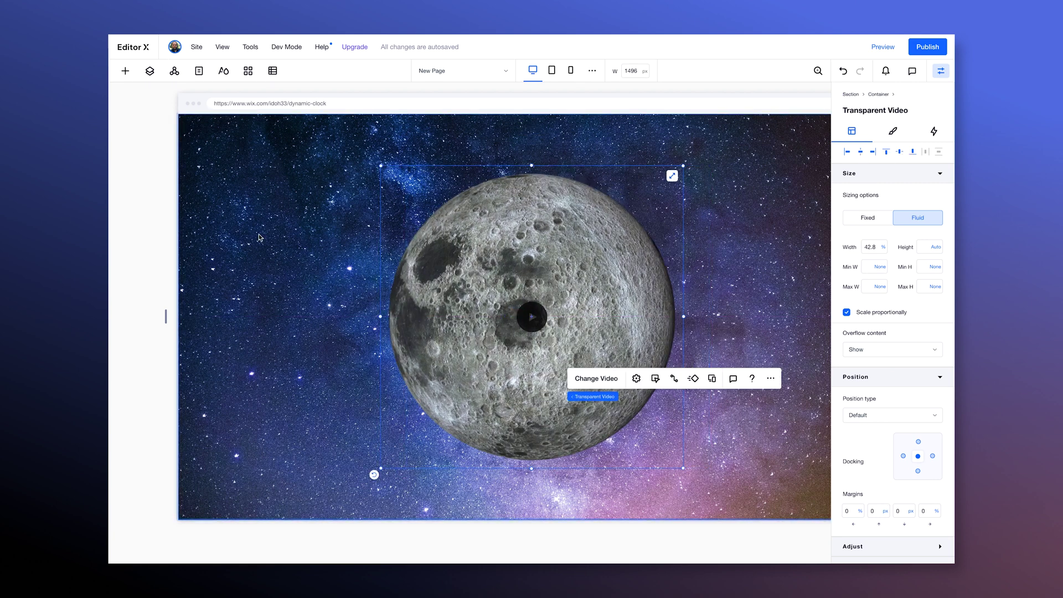
- Show the page's layer structure and expand both containers to examine which images and videos they hold
{"action": "left_click", "coordinate": [343, 264]}
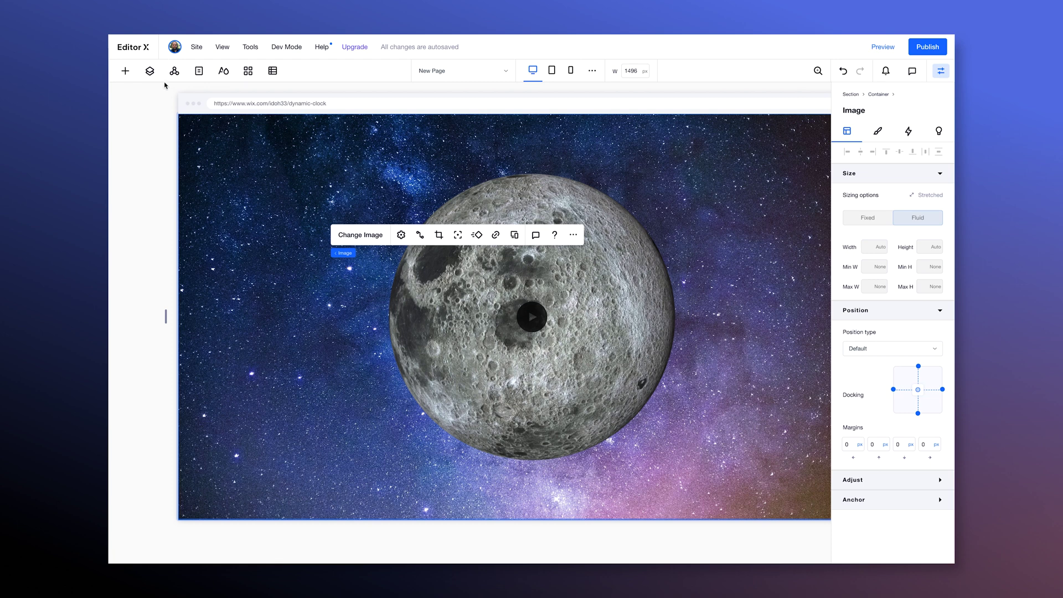
{"action": "left_click", "coordinate": [149, 71]}
{"action": "left_click", "coordinate": [139, 155]}
{"action": "left_click", "coordinate": [140, 171]}
{"action": "left_click", "coordinate": [165, 159]}
{"action": "left_click", "coordinate": [151, 172]}
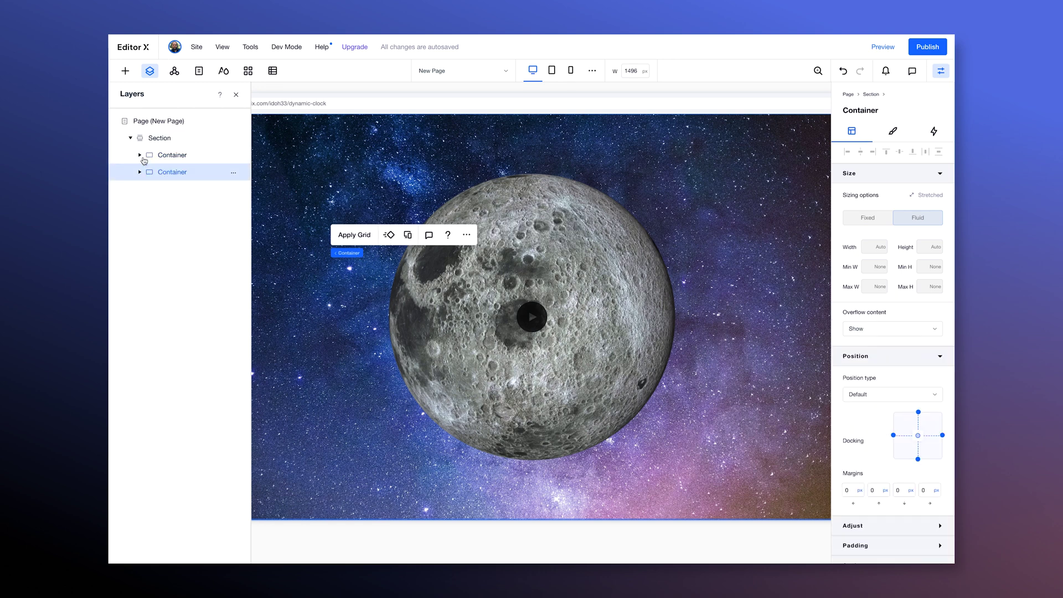
{"action": "left_click", "coordinate": [140, 155]}
{"action": "left_click", "coordinate": [139, 206]}
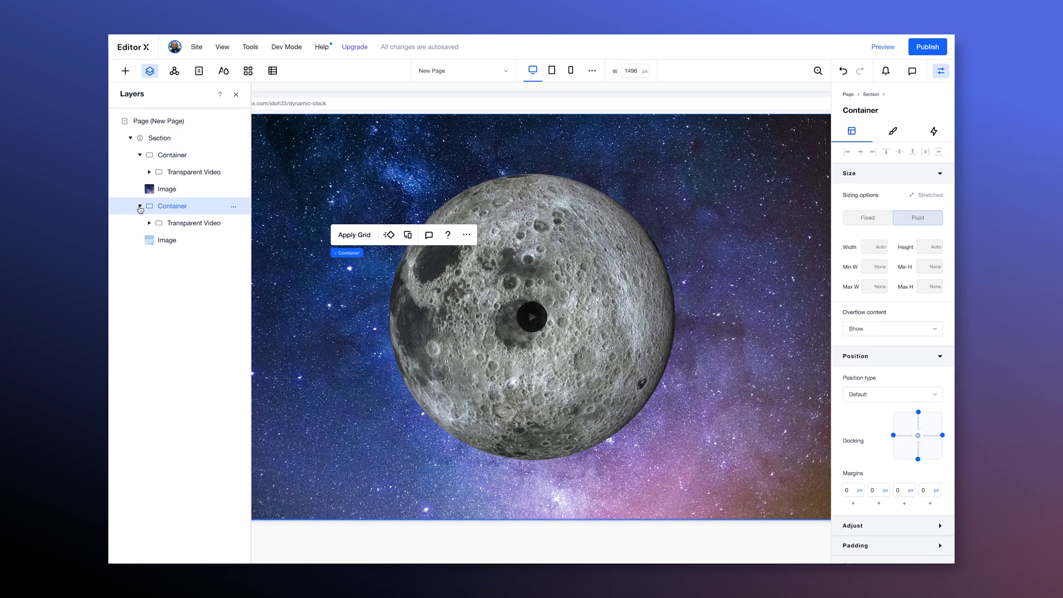
- Rename the container with the starry sky image as Moon and the one with the cloud image as Sun
{"action": "double_click", "coordinate": [176, 155]}
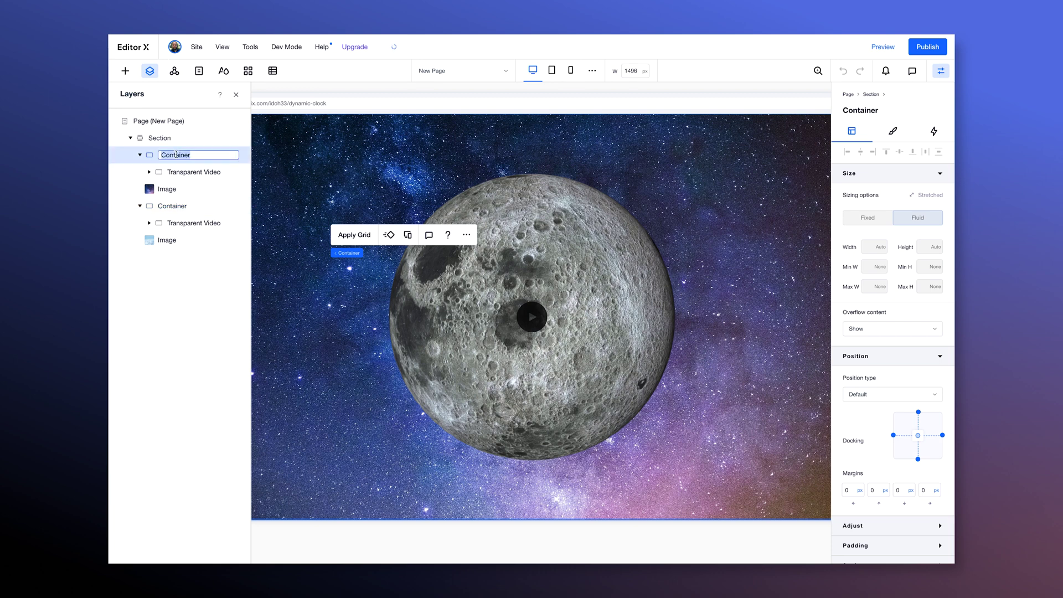
{"action": "key", "text": "BackSpace"}
{"action": "type", "text": "Moon"}
{"action": "key", "text": "Return"}
{"action": "double_click", "coordinate": [172, 206]}
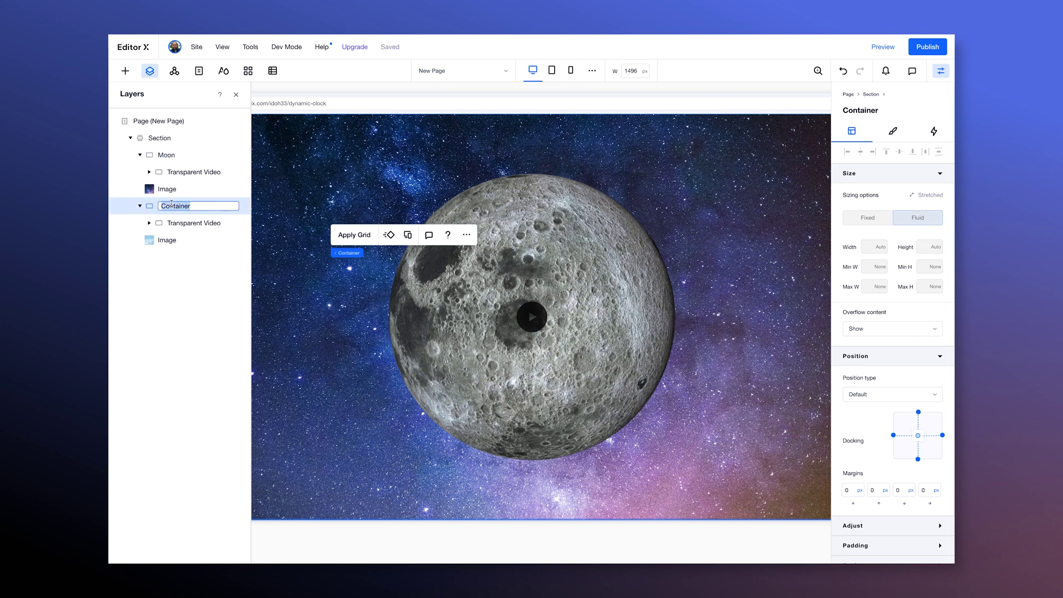
{"action": "type", "text": "Sun"}
{"action": "key", "text": "Return"}
{"action": "left_click", "coordinate": [169, 155]}
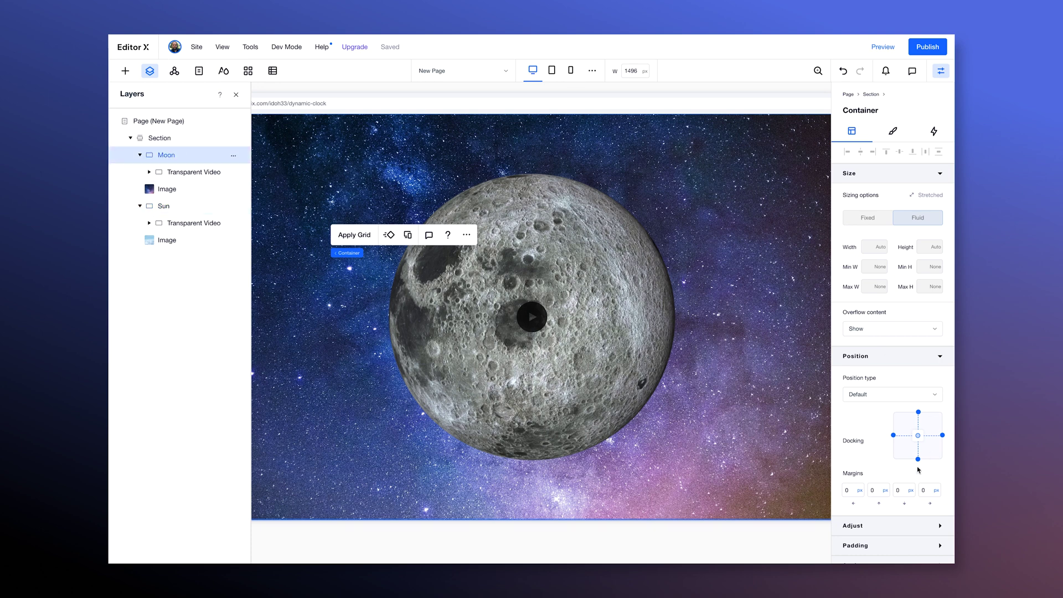
- Set the Moon container's opacity to 50%
{"action": "scroll", "coordinate": [908, 498], "scroll_direction": "down", "scroll_amount": 1}
{"action": "left_click", "coordinate": [886, 518]}
{"action": "scroll", "coordinate": [886, 498], "scroll_direction": "down", "scroll_amount": 3}
{"action": "left_click", "coordinate": [928, 368]}
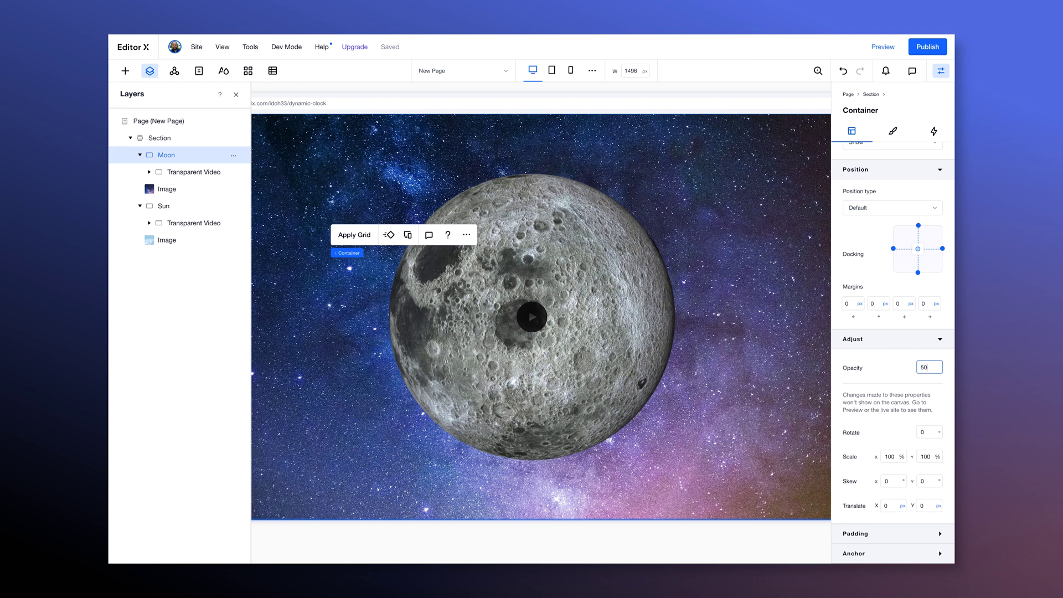
{"action": "key", "text": "Return"}
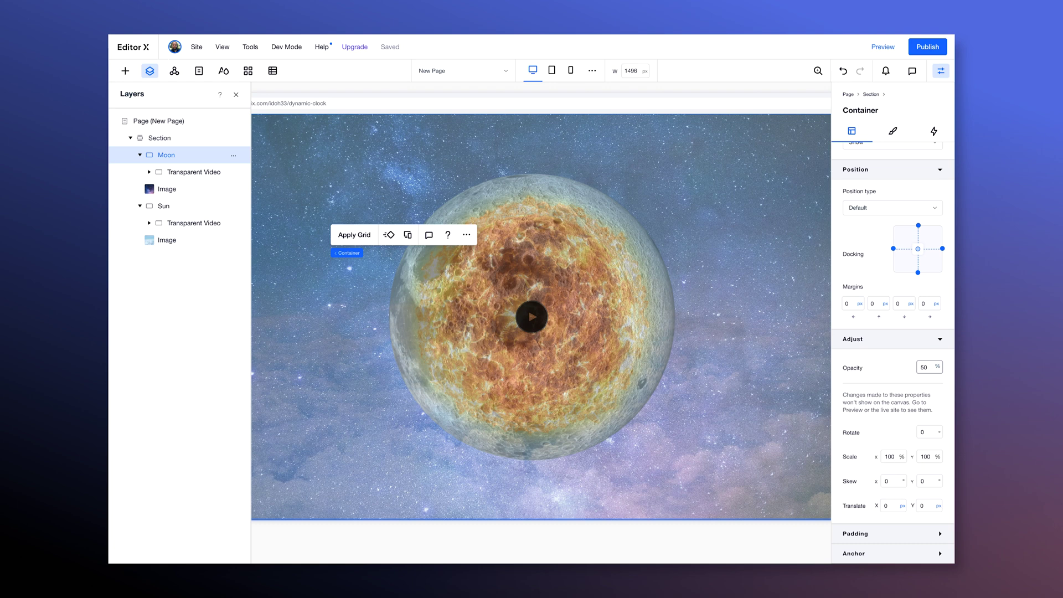
- Set the width of the Moon container's transparent video to 35 vw
{"action": "scroll", "coordinate": [871, 252], "scroll_direction": "up", "scroll_amount": 5}
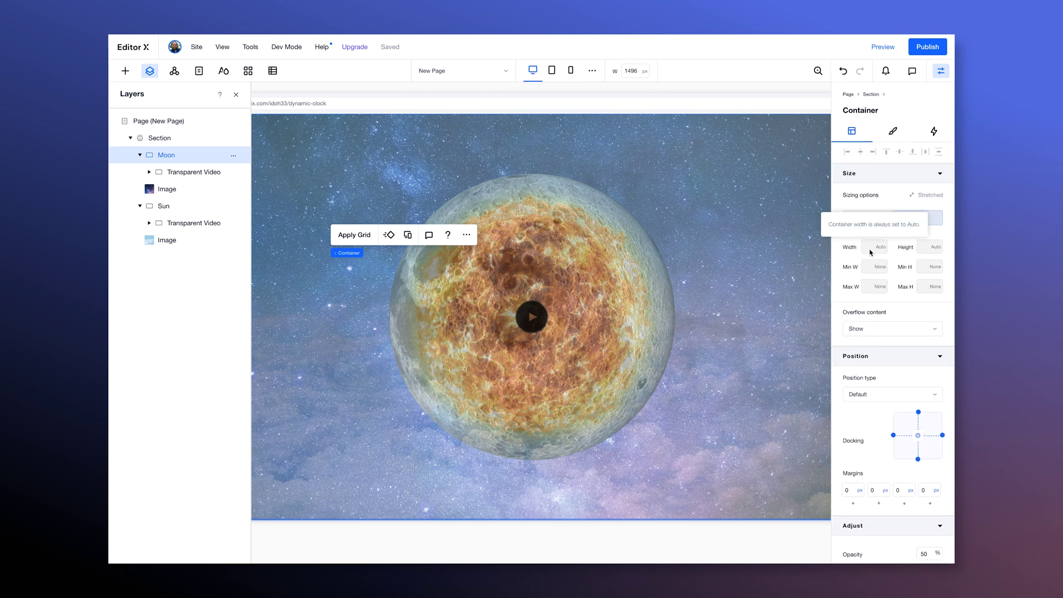
{"action": "left_click", "coordinate": [214, 171]}
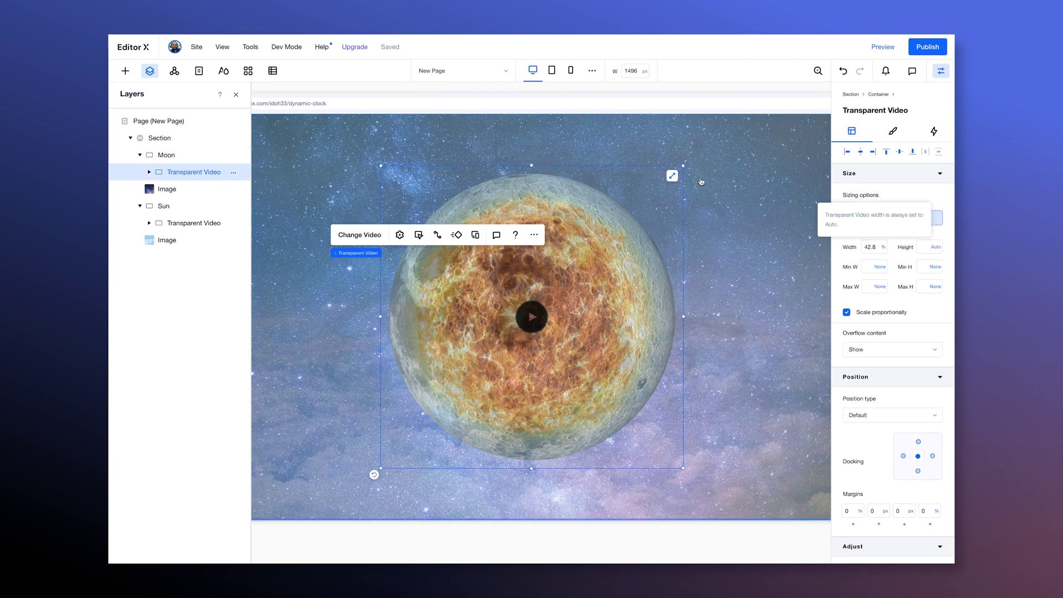
{"action": "left_click", "coordinate": [876, 250]}
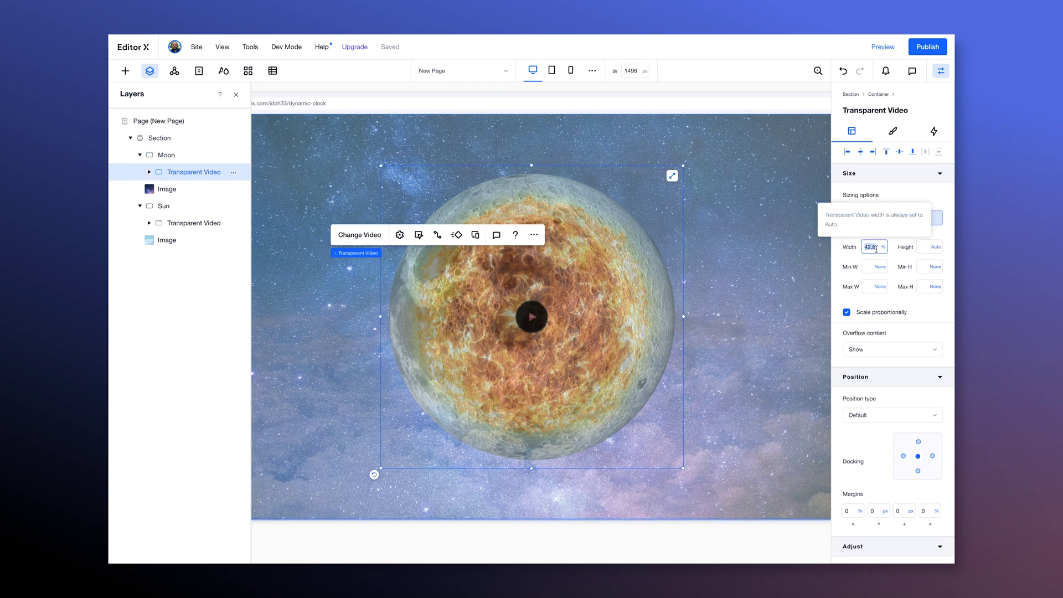
{"action": "type", "text": "35vw"}
{"action": "key", "text": "Return"}
- Close the side panels and widen the desktop canvas to 1616 px
{"action": "left_click", "coordinate": [941, 70]}
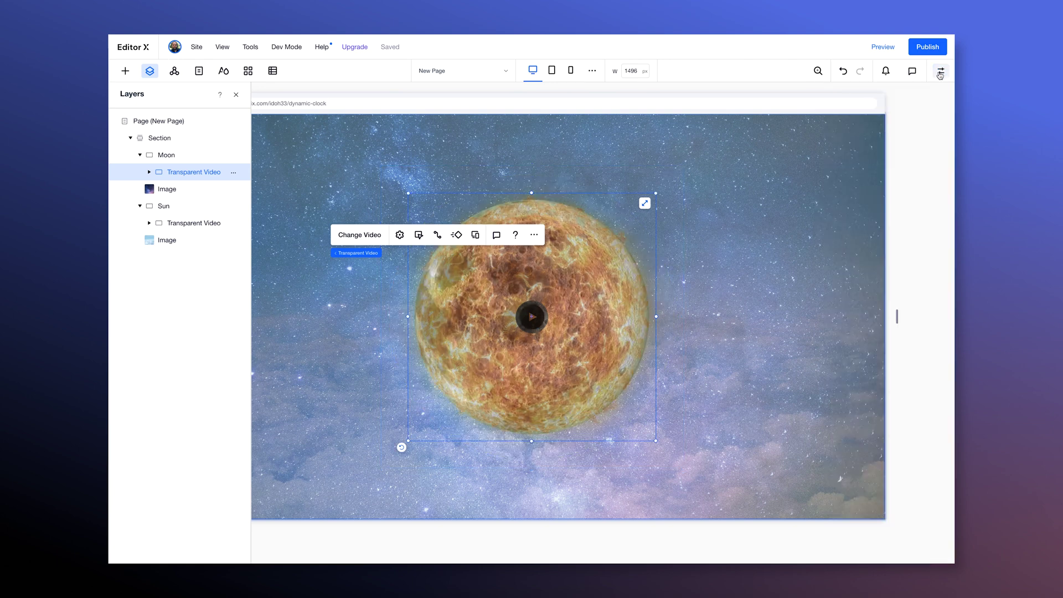
{"action": "left_click", "coordinate": [235, 95]}
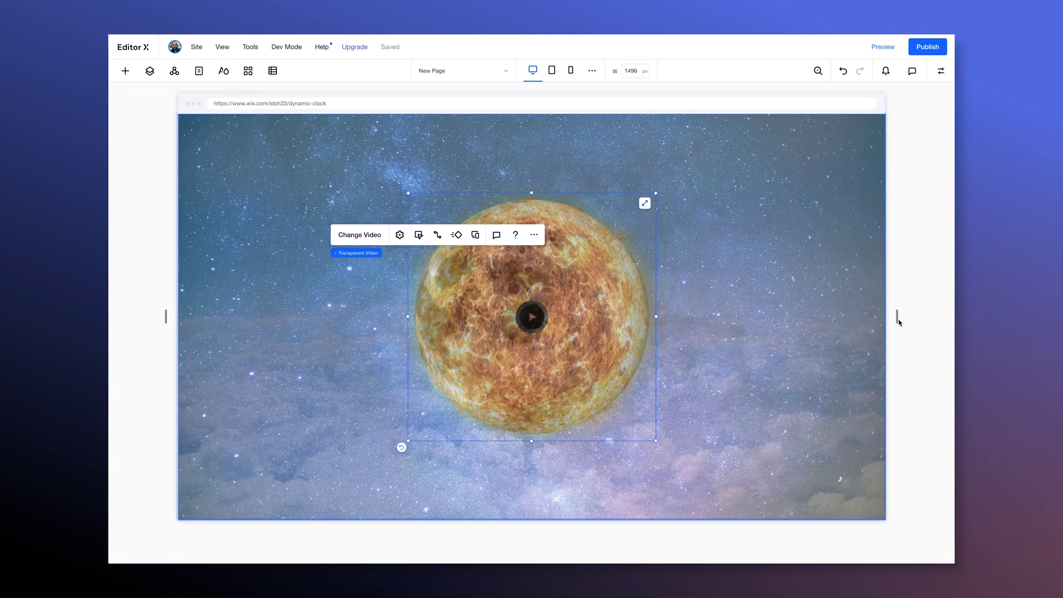
{"action": "left_click_drag", "start_coordinate": [897, 317], "coordinate": [923, 316]}
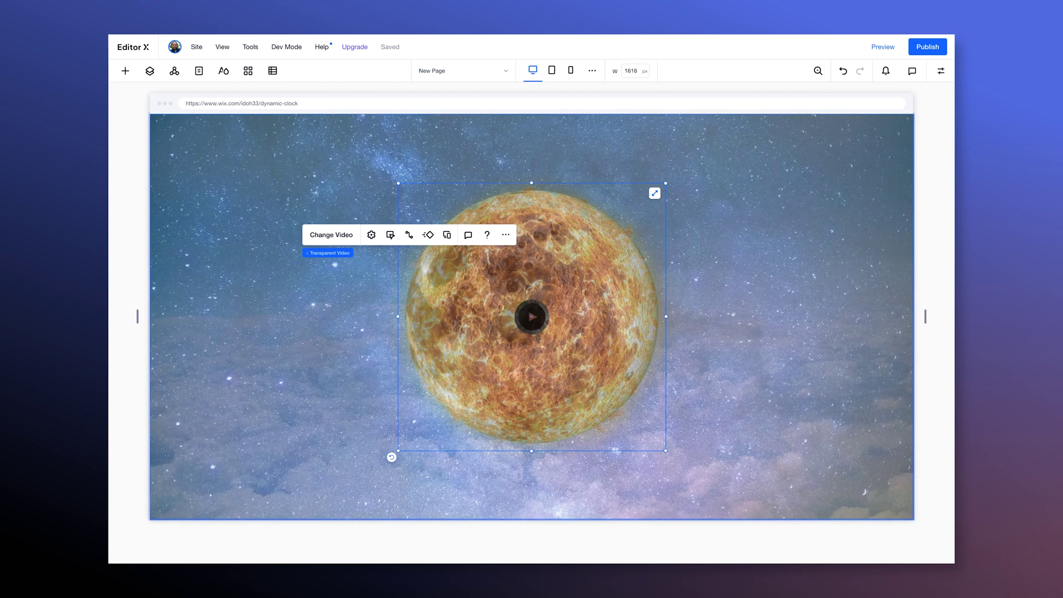
- Add a new container over the middle of the section and set its background opacity to 0%
{"action": "left_click", "coordinate": [125, 71]}
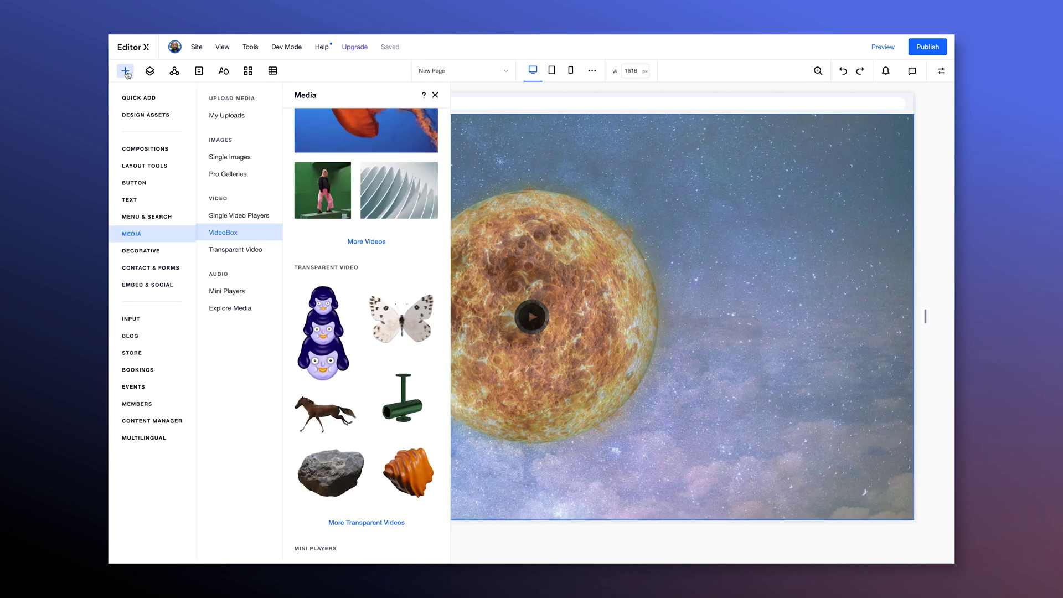
{"action": "left_click", "coordinate": [136, 99]}
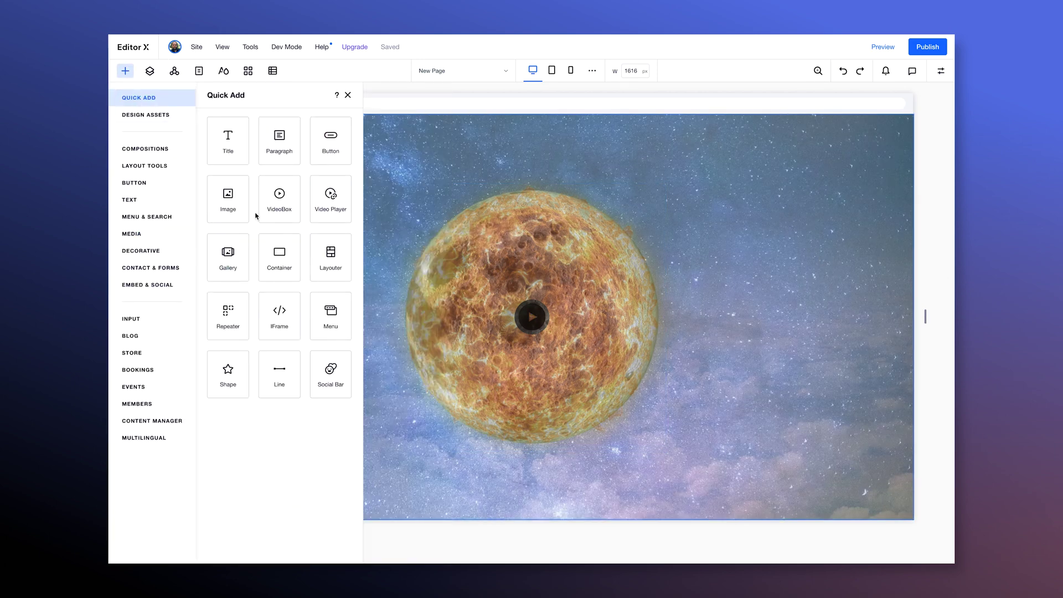
{"action": "left_click", "coordinate": [283, 249]}
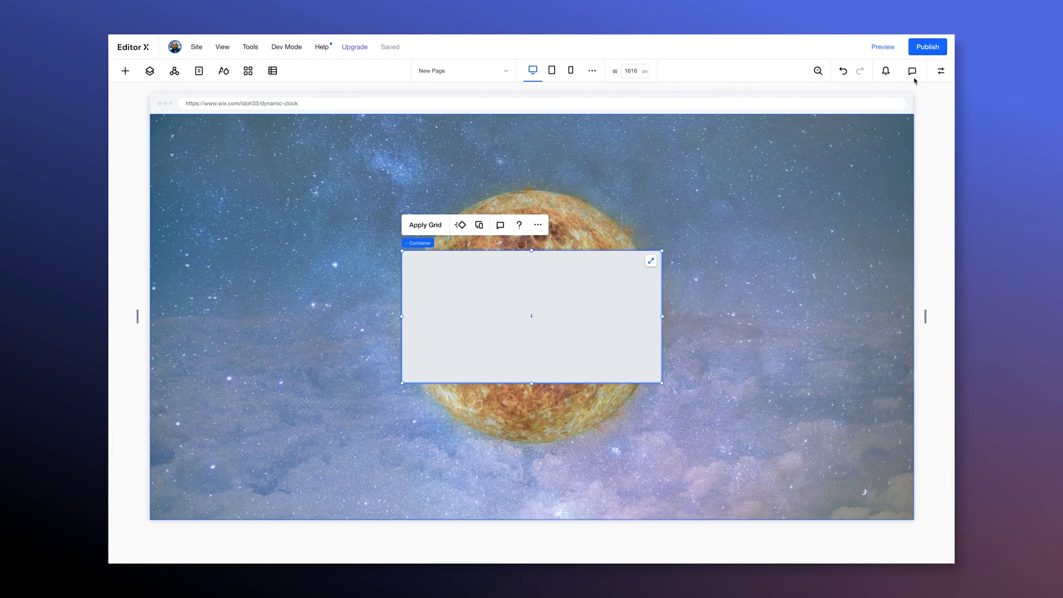
{"action": "left_click", "coordinate": [940, 71]}
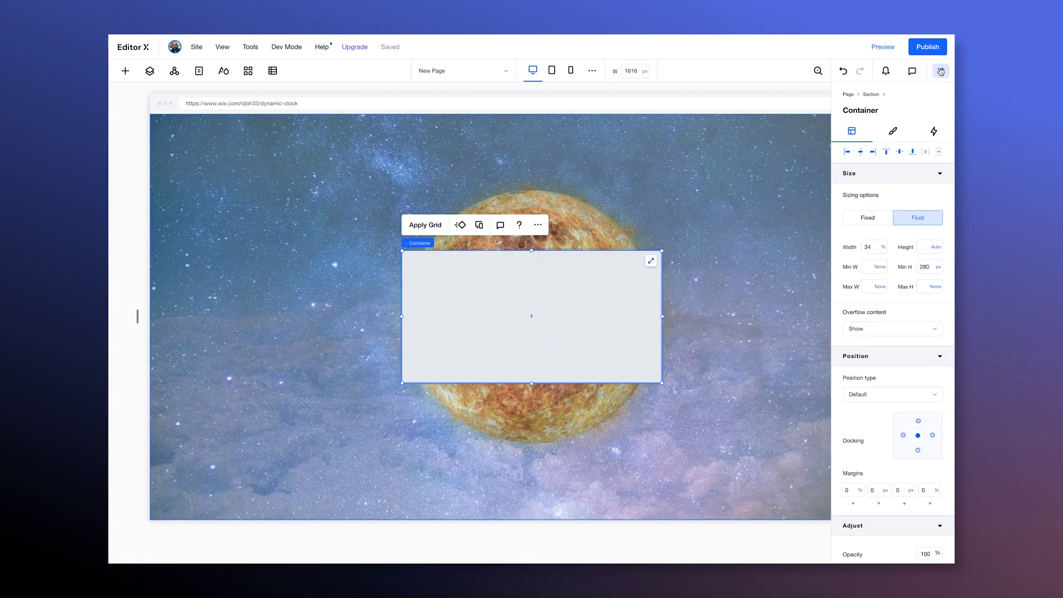
{"action": "left_click", "coordinate": [892, 130]}
{"action": "left_click", "coordinate": [928, 196]}
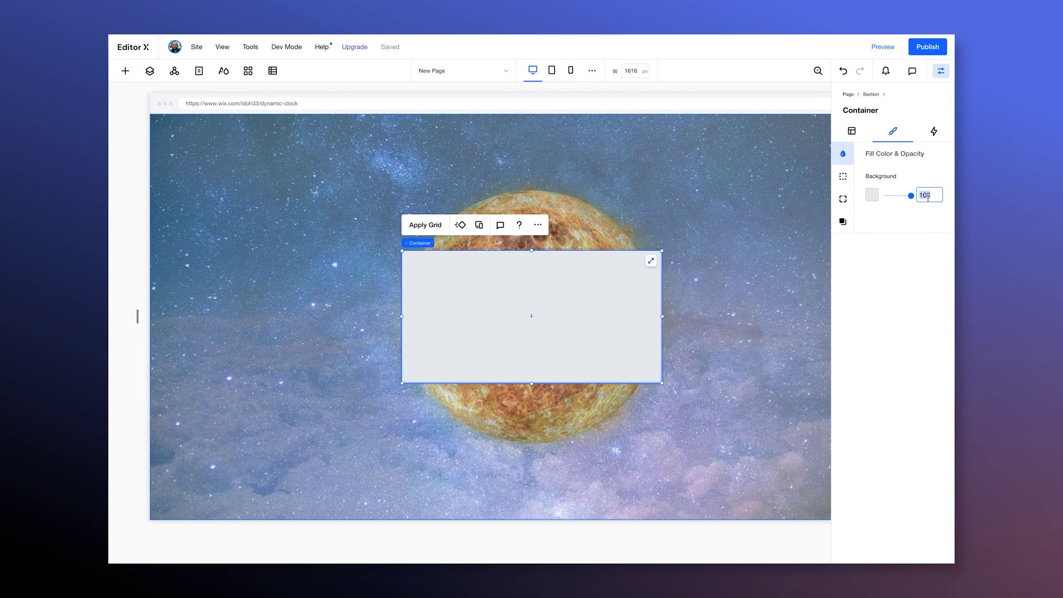
{"action": "type", "text": "0"}
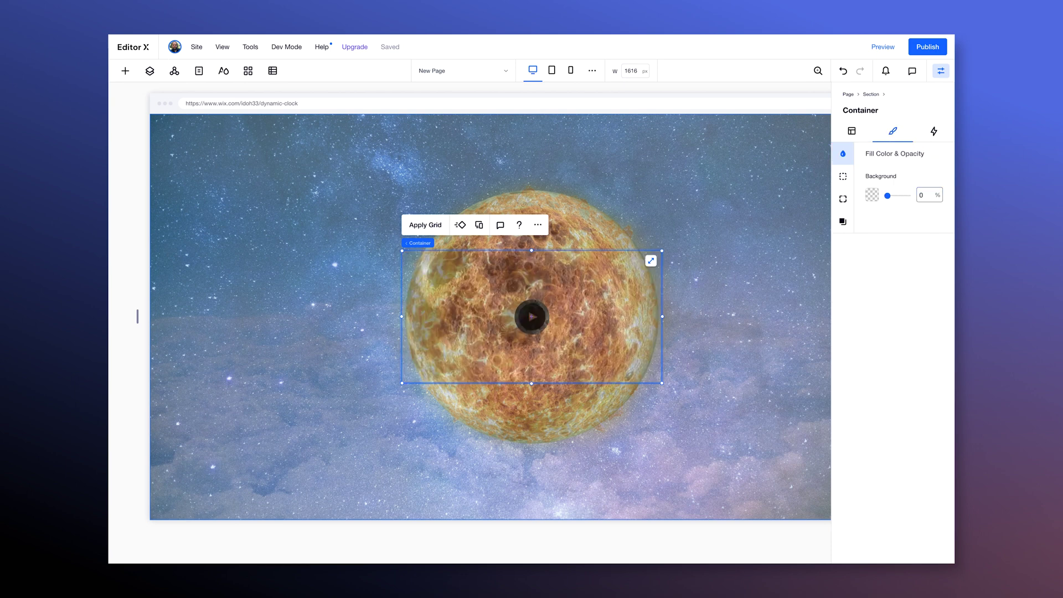
- Set the new transparent container's width and minimum height to 33 vw each
{"action": "left_click", "coordinate": [845, 133]}
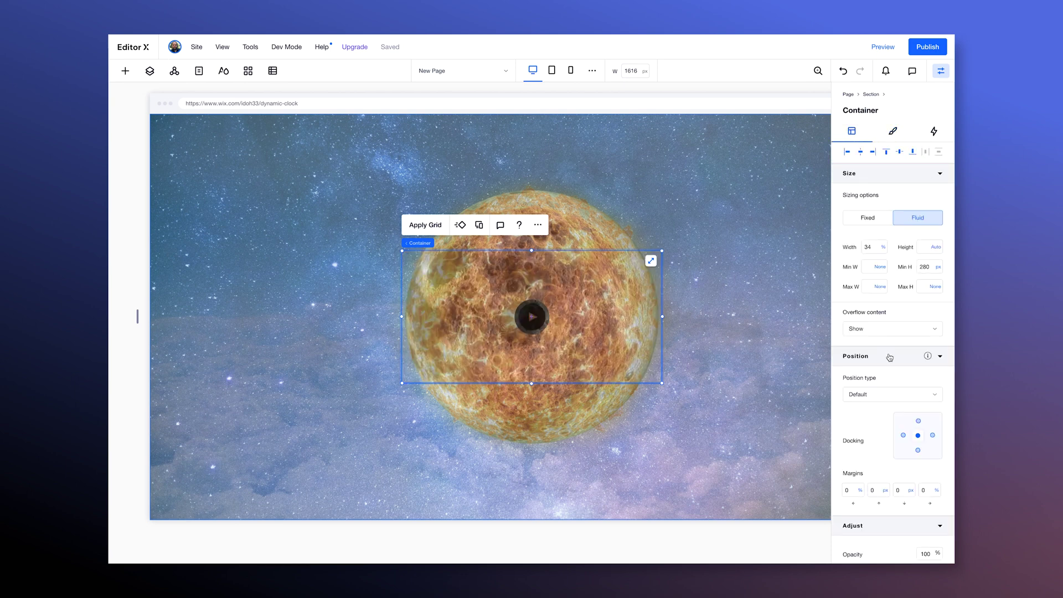
{"action": "left_click", "coordinate": [876, 247]}
{"action": "type", "text": "33 vw"}
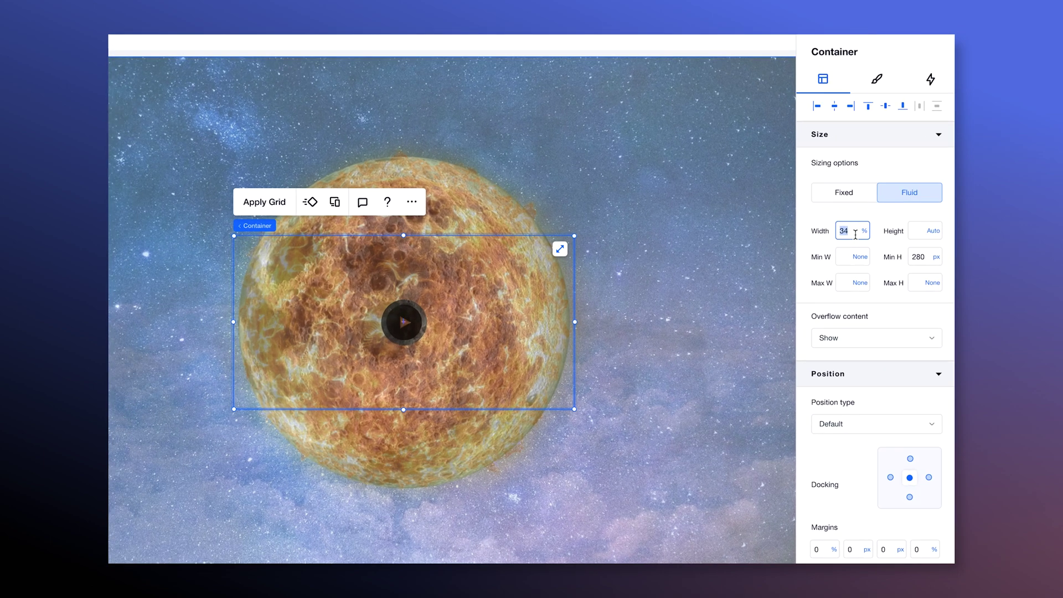
{"action": "key", "text": "Return"}
{"action": "left_click", "coordinate": [919, 256]}
{"action": "type", "text": "33 vw"}
{"action": "key", "text": "Return"}
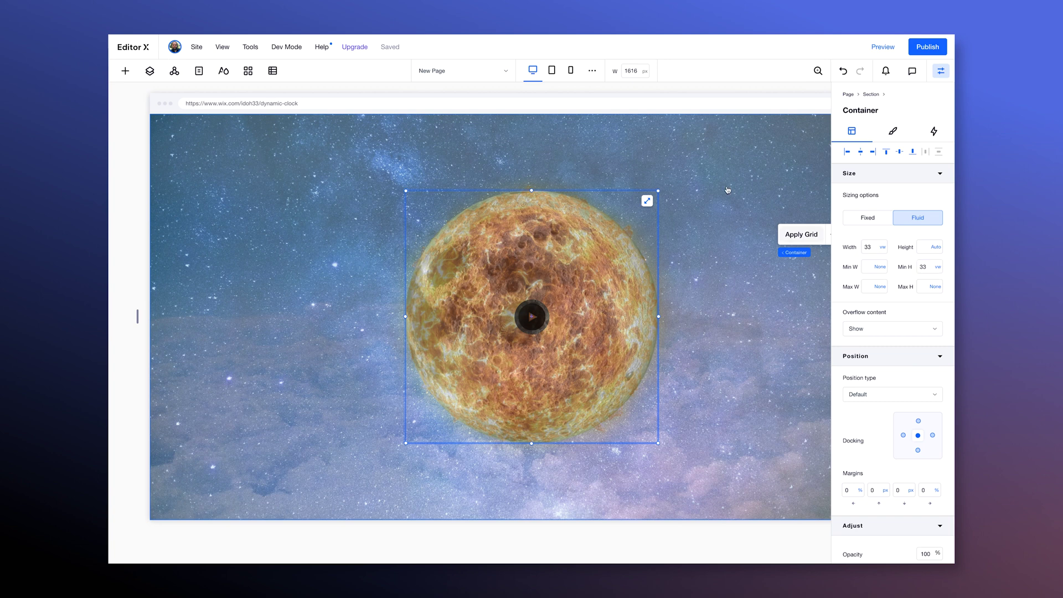
- Place the uploaded clock-face vector art inside the 33 vw container
{"action": "left_click", "coordinate": [125, 70]}
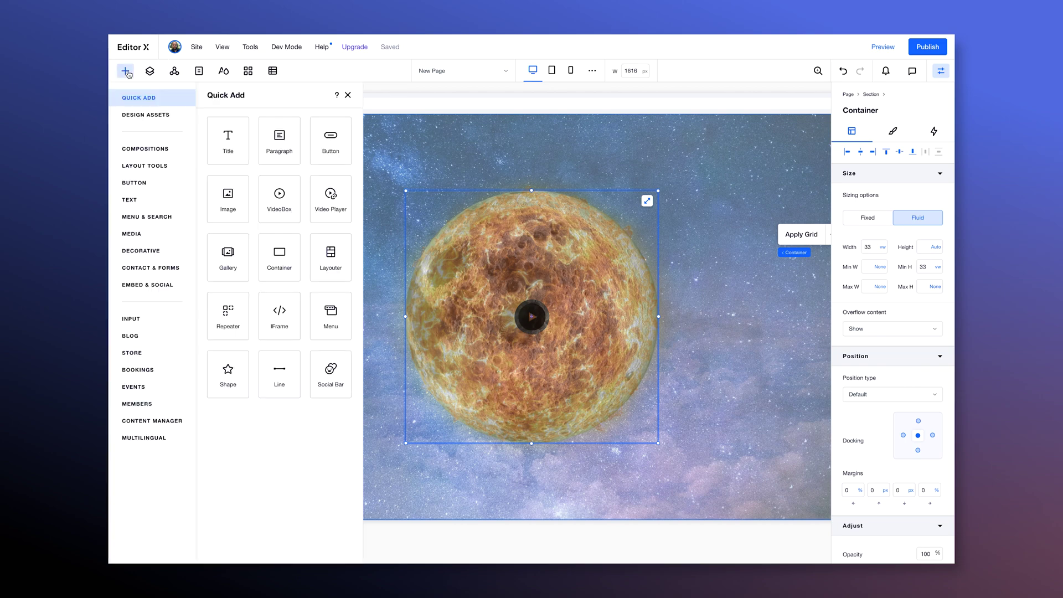
{"action": "left_click", "coordinate": [148, 237]}
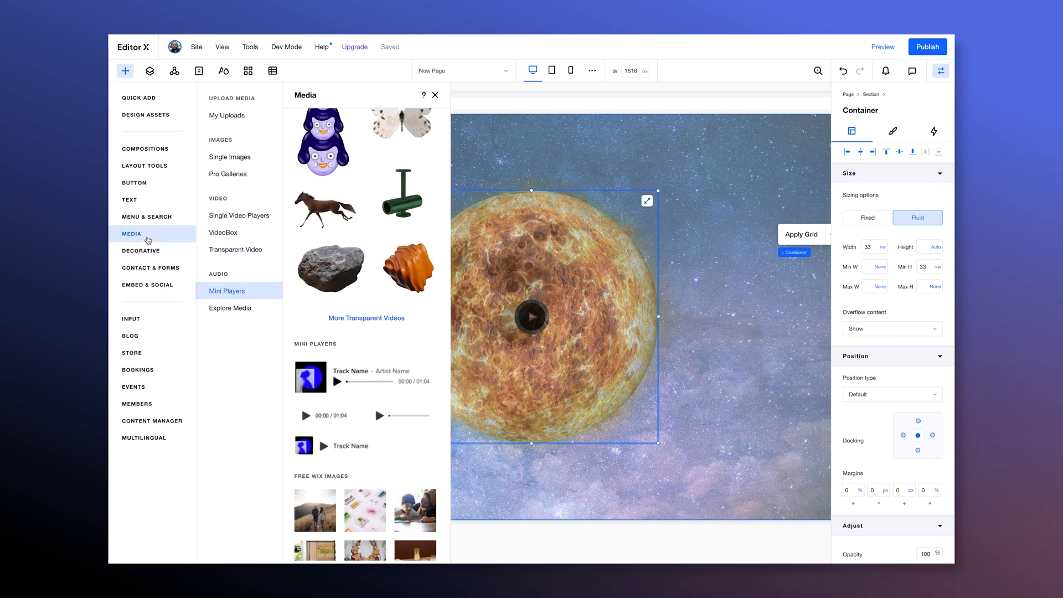
{"action": "left_click", "coordinate": [242, 118]}
{"action": "left_click_drag", "start_coordinate": [365, 270], "coordinate": [603, 324]}
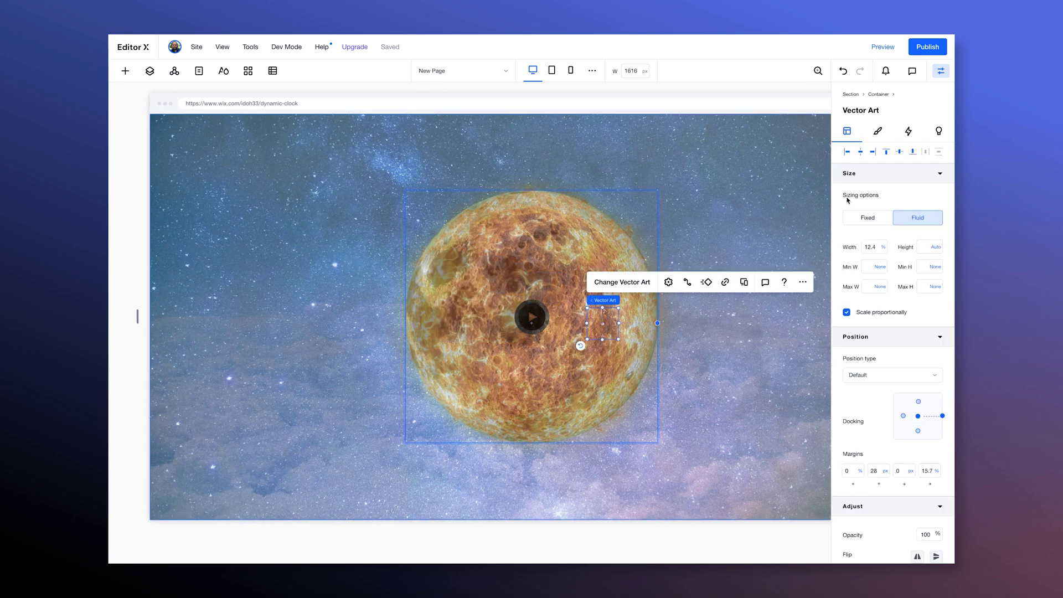
- Center the clock-face vector art horizontally and vertically in its container and set its width to 100%
{"action": "left_click", "coordinate": [861, 156]}
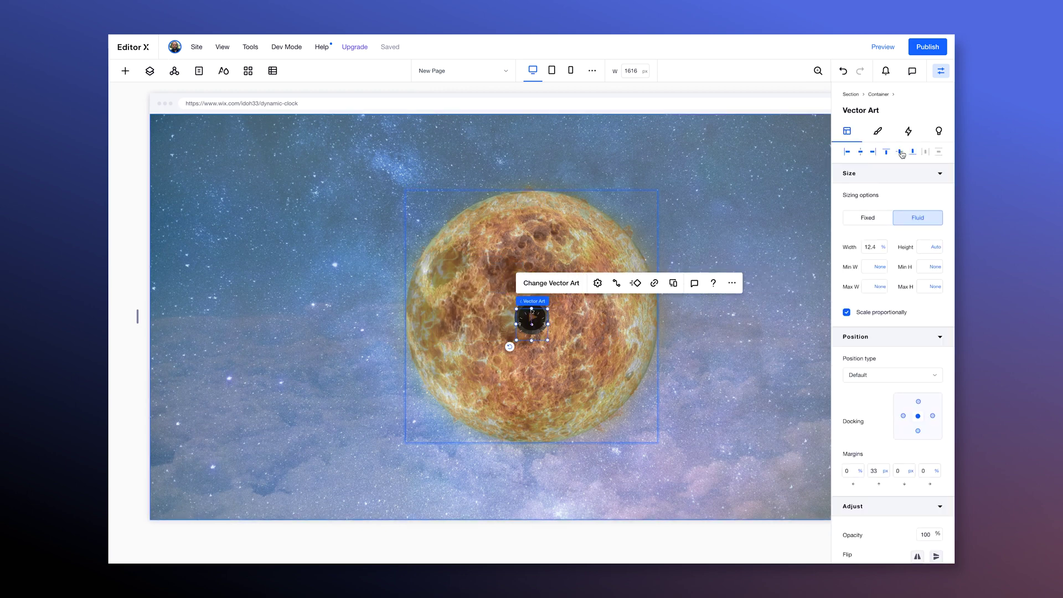
{"action": "left_click", "coordinate": [901, 153]}
{"action": "left_click", "coordinate": [873, 248]}
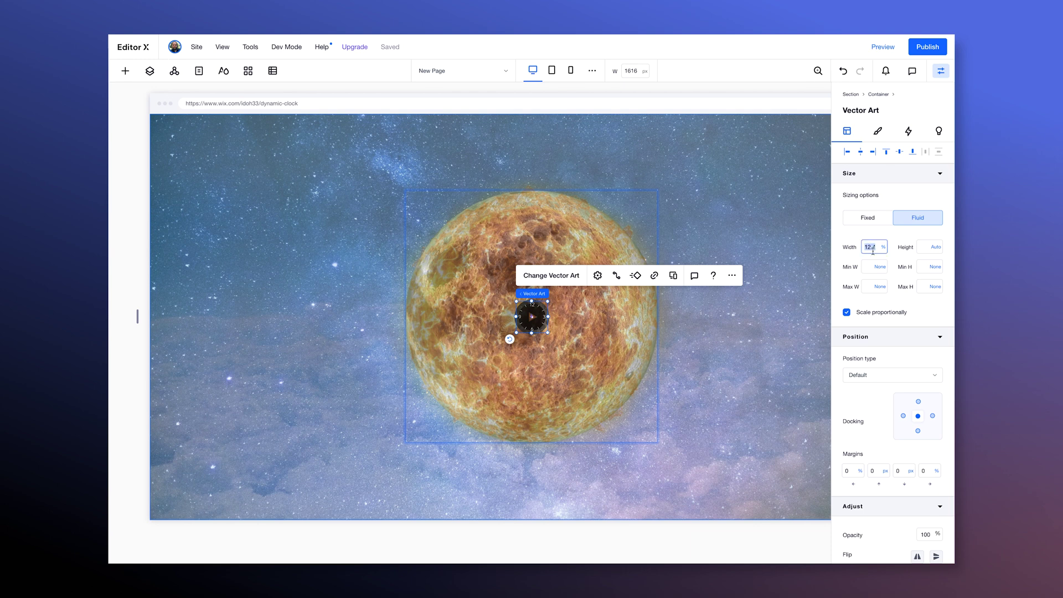
{"action": "key", "text": "Return"}
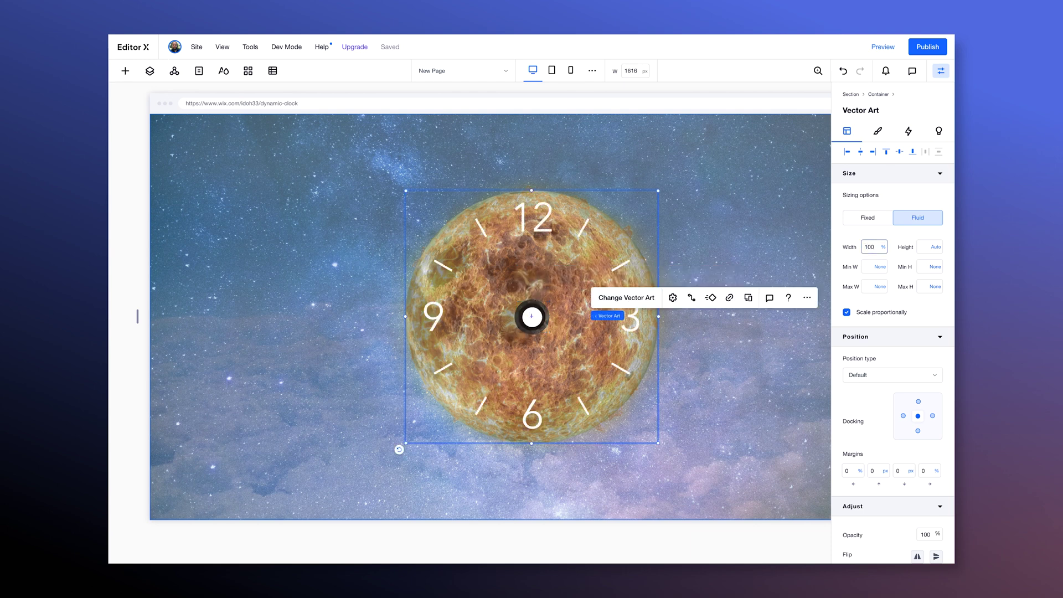
- Add another container inside the clock-face container and apply a 1x2 grid to it
{"action": "left_click", "coordinate": [125, 72]}
{"action": "left_click", "coordinate": [139, 97]}
{"action": "left_click_drag", "start_coordinate": [280, 260], "coordinate": [476, 302]}
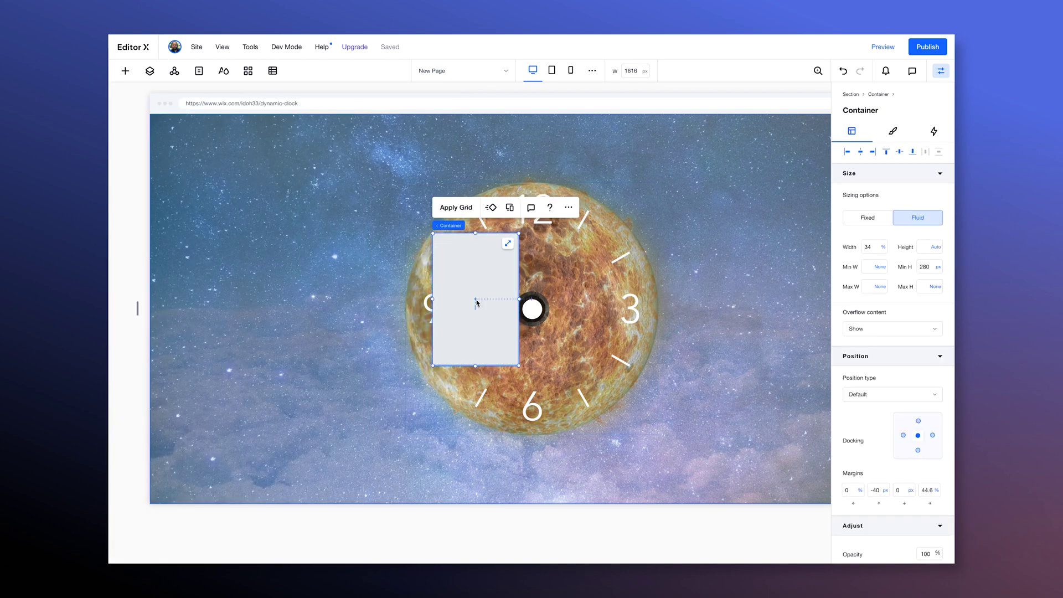
{"action": "left_click", "coordinate": [455, 207]}
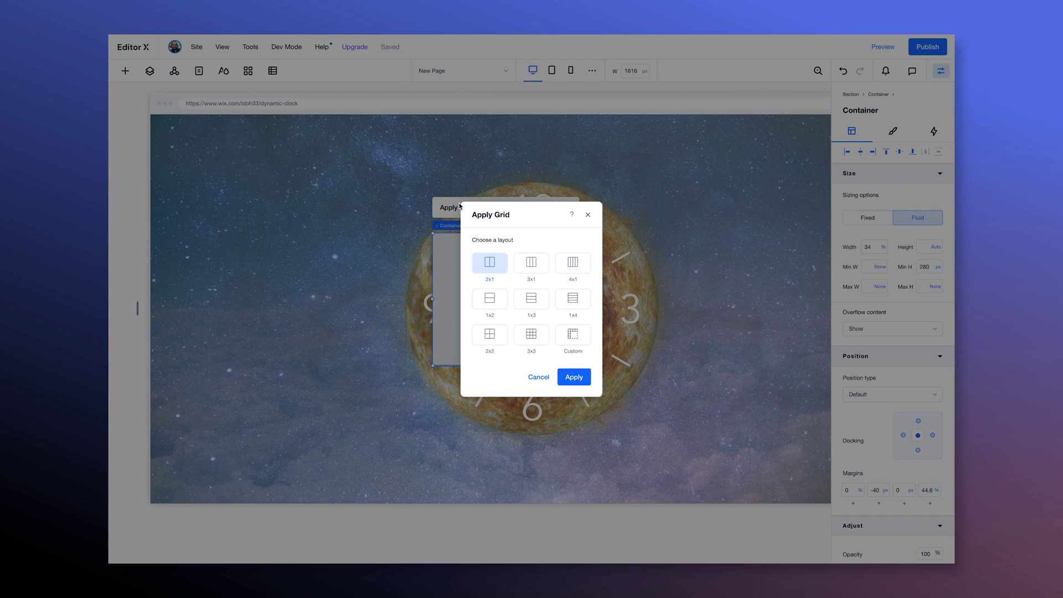
{"action": "left_click", "coordinate": [488, 300]}
{"action": "left_click", "coordinate": [573, 377]}
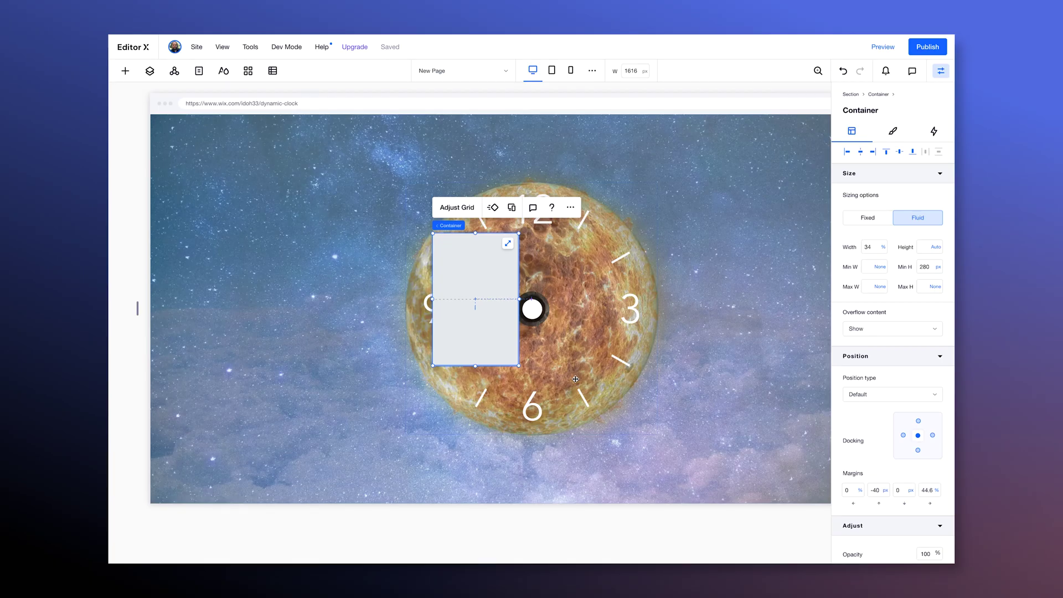
- Set the height of both grid rows in the inner container to Auto
{"action": "left_click", "coordinate": [468, 207]}
{"action": "left_click", "coordinate": [536, 333]}
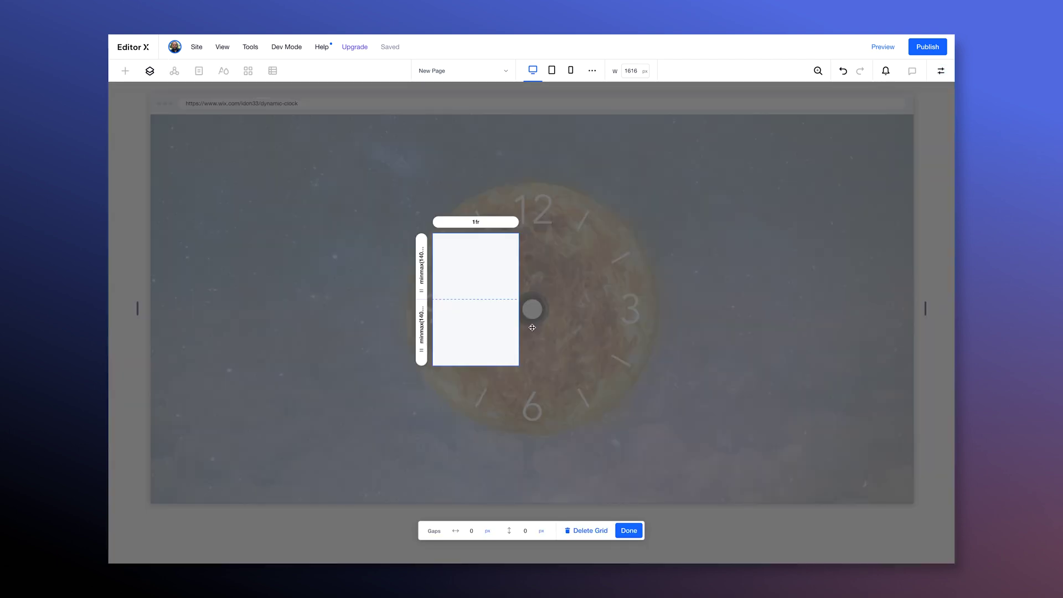
{"action": "left_click", "coordinate": [422, 266]}
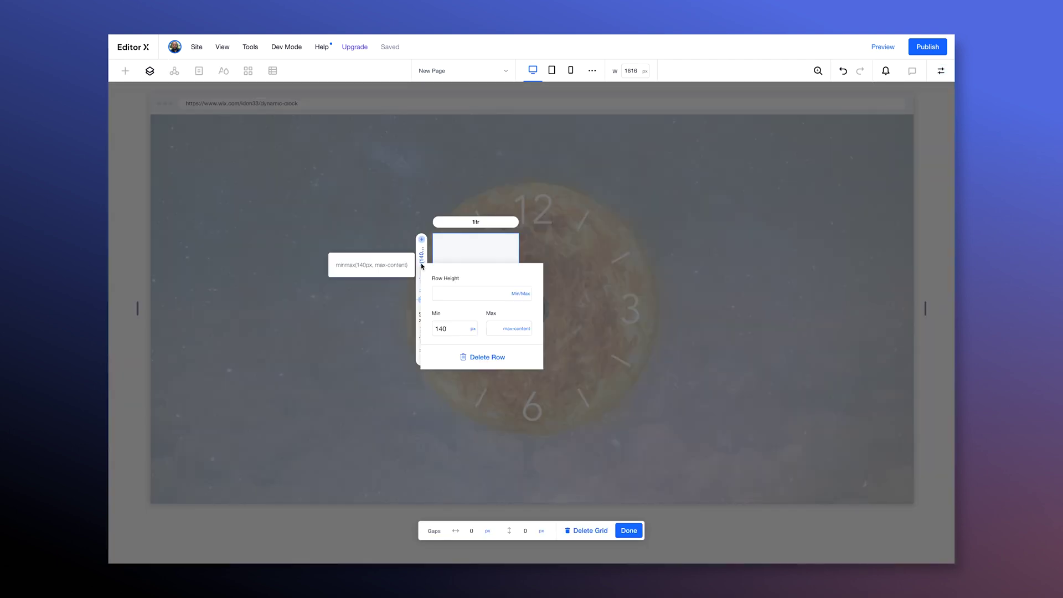
{"action": "left_click", "coordinate": [523, 293]}
{"action": "left_click", "coordinate": [522, 165]}
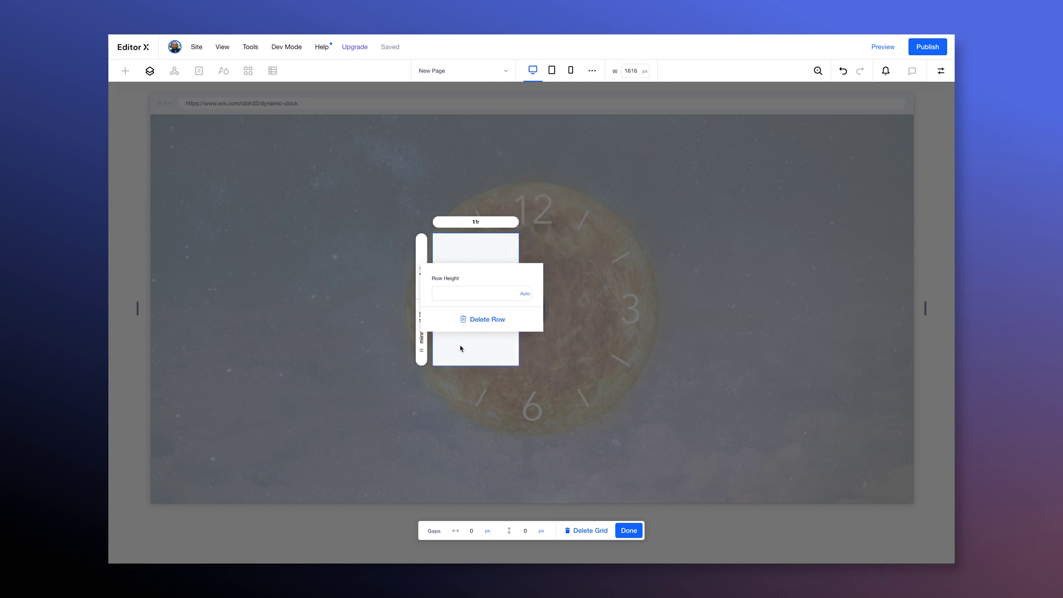
{"action": "left_click", "coordinate": [421, 326]}
{"action": "left_click", "coordinate": [525, 361]}
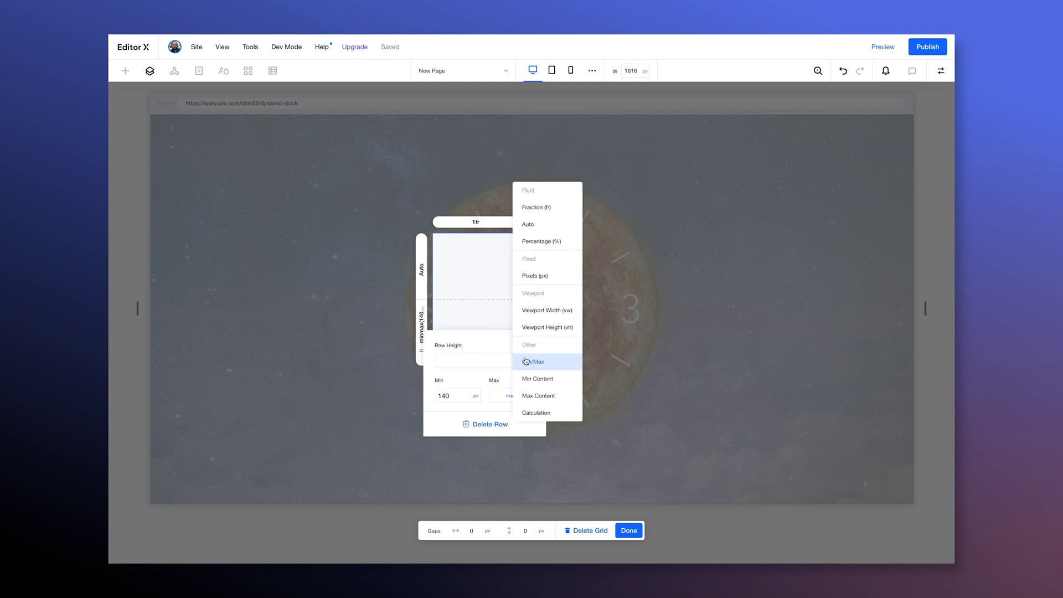
{"action": "left_click", "coordinate": [529, 224]}
{"action": "left_click", "coordinate": [485, 307]}
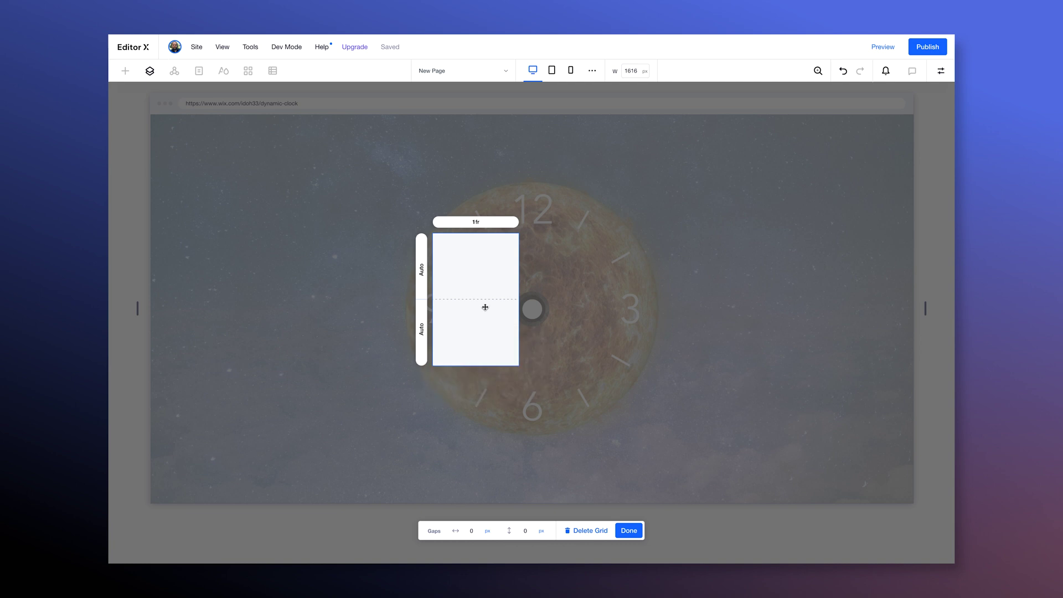
{"action": "left_click", "coordinate": [628, 532]}
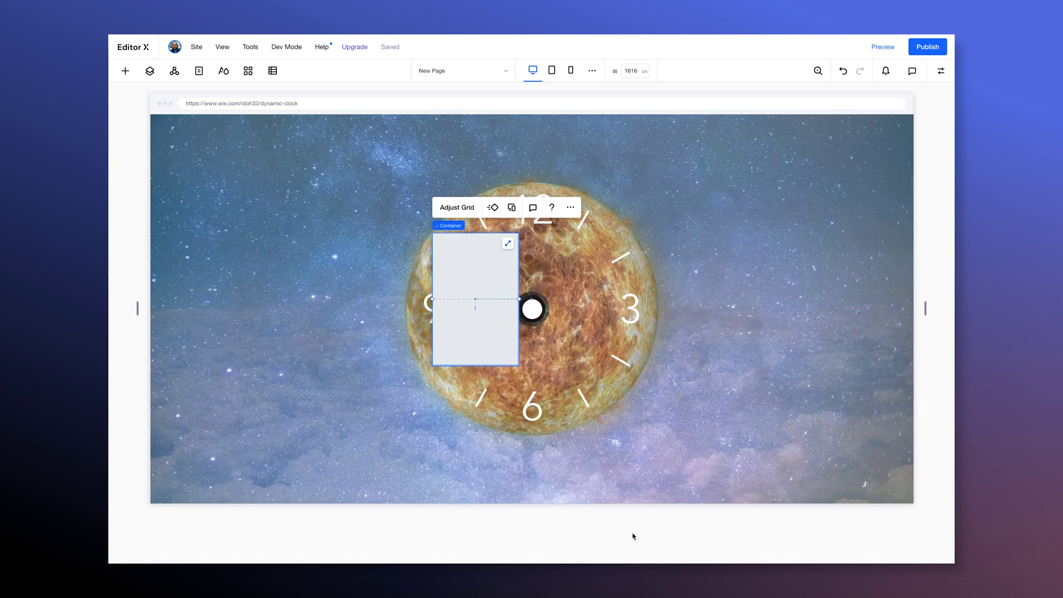
- Set the background opacity of the two-row container to 0%
{"action": "left_click", "coordinate": [940, 71]}
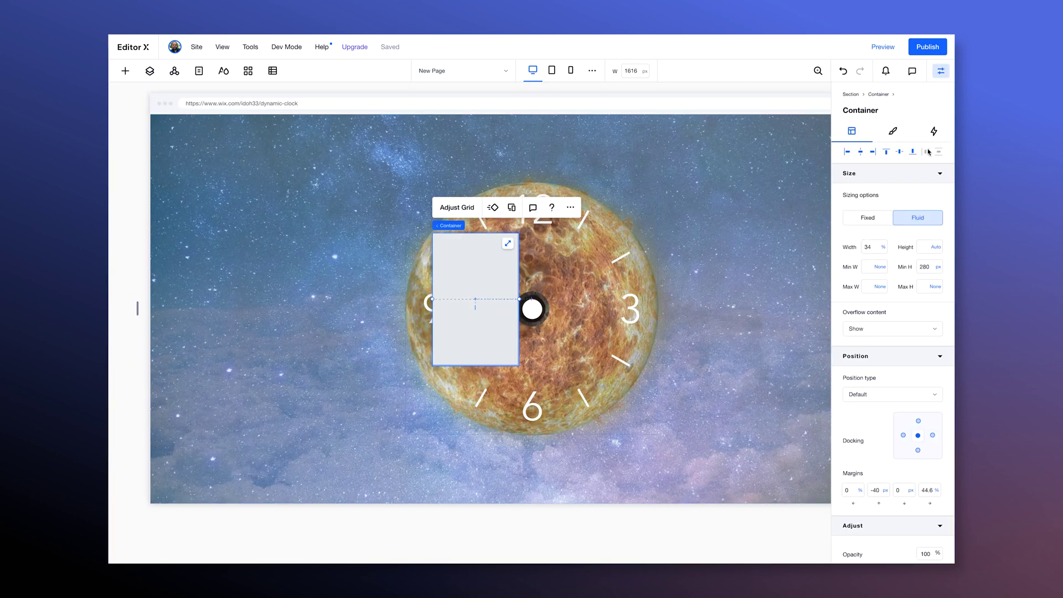
{"action": "left_click", "coordinate": [893, 131]}
{"action": "left_click", "coordinate": [929, 195]}
{"action": "type", "text": "0"}
{"action": "key", "text": "Return"}
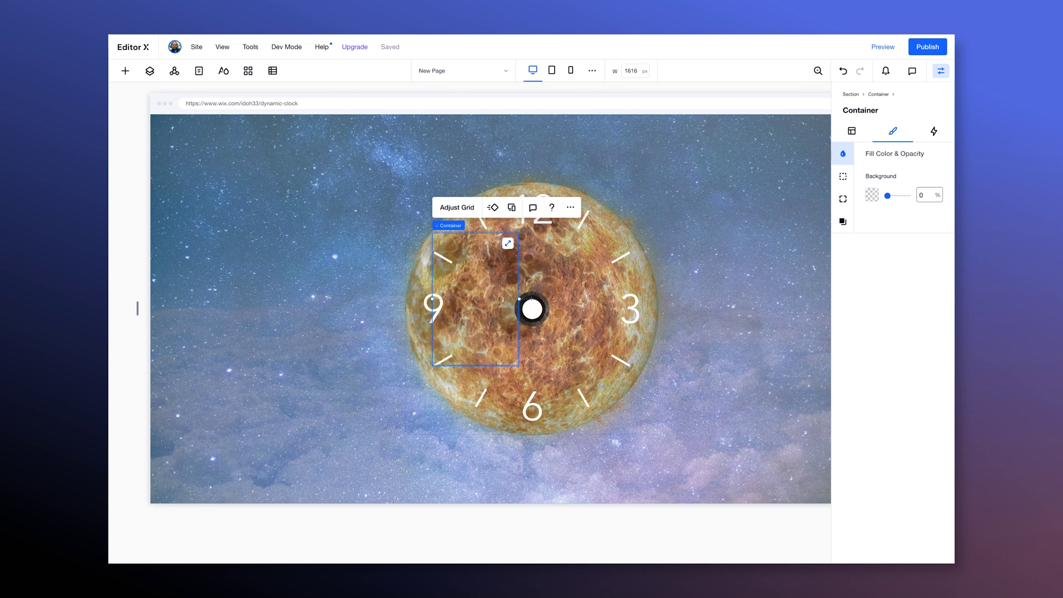
- Add a container inside the two-row container, shrink it into the upper row, and stretch it to fill that cell
{"action": "left_click", "coordinate": [570, 207]}
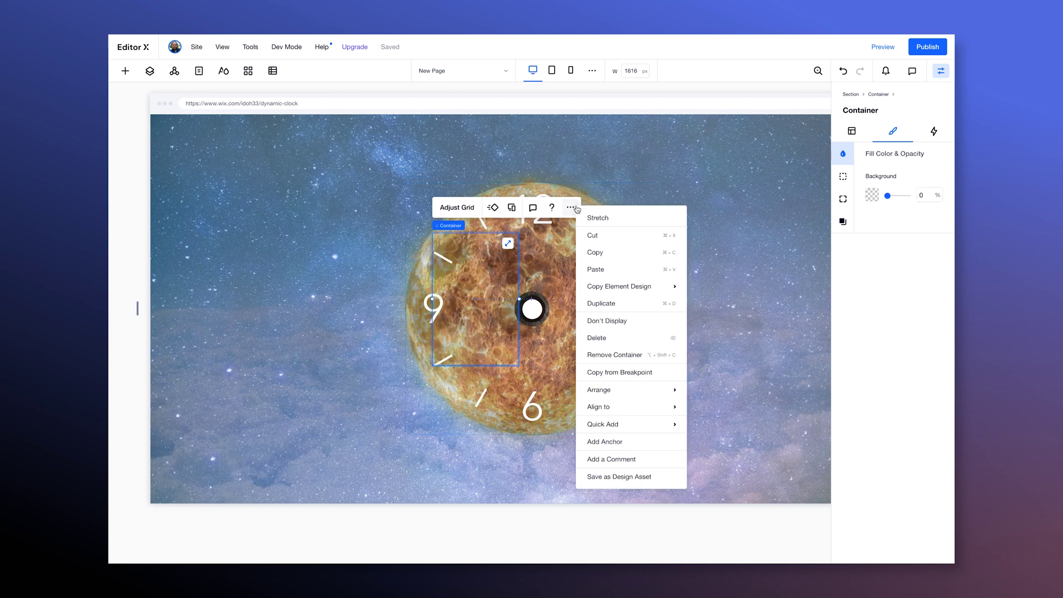
{"action": "mouse_move", "coordinate": [664, 424]}
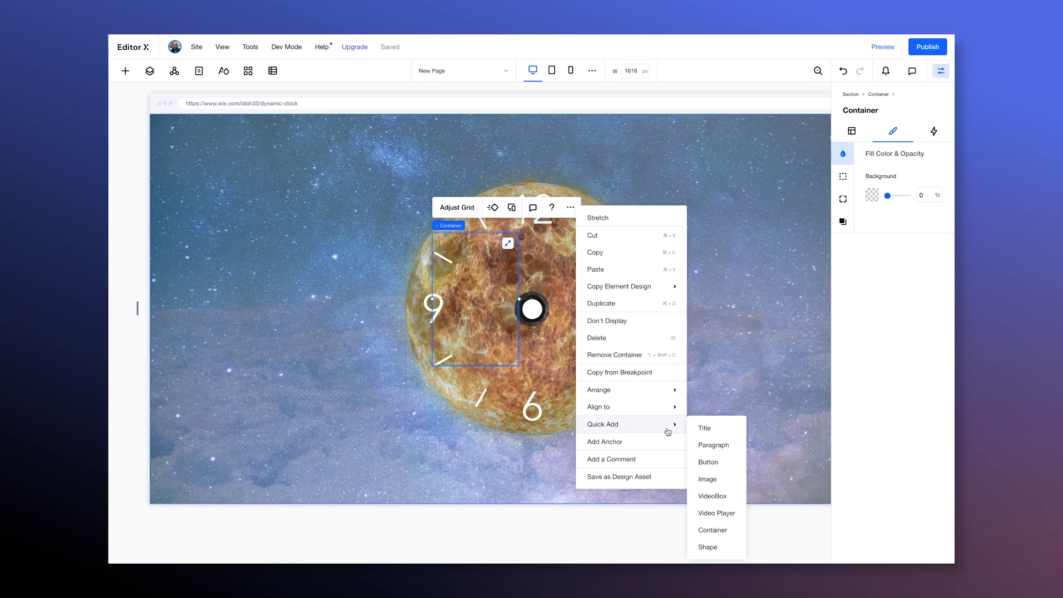
{"action": "left_click", "coordinate": [713, 529]}
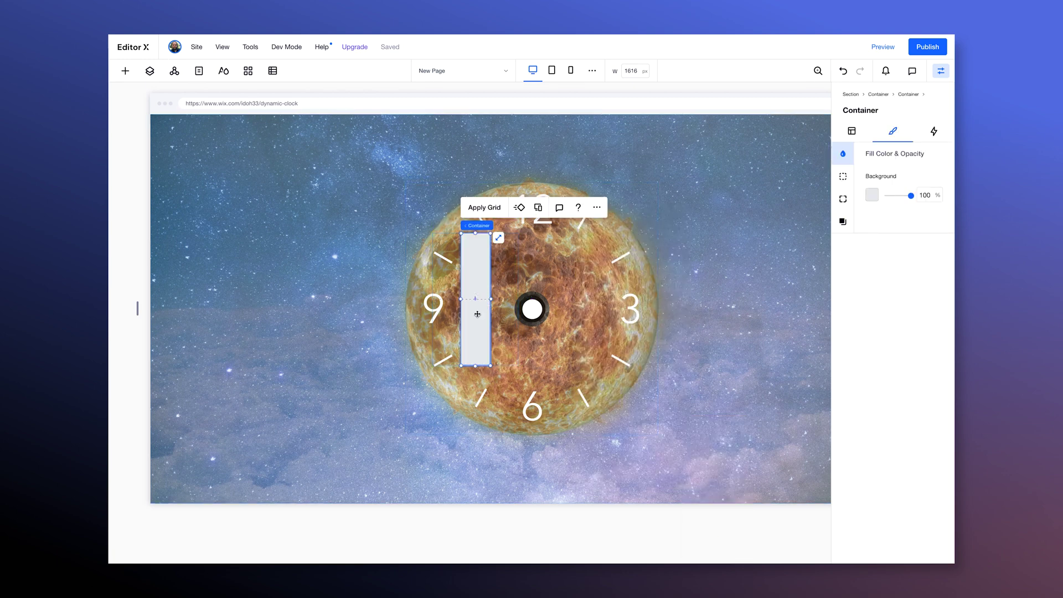
{"action": "left_click_drag", "start_coordinate": [475, 366], "coordinate": [479, 292]}
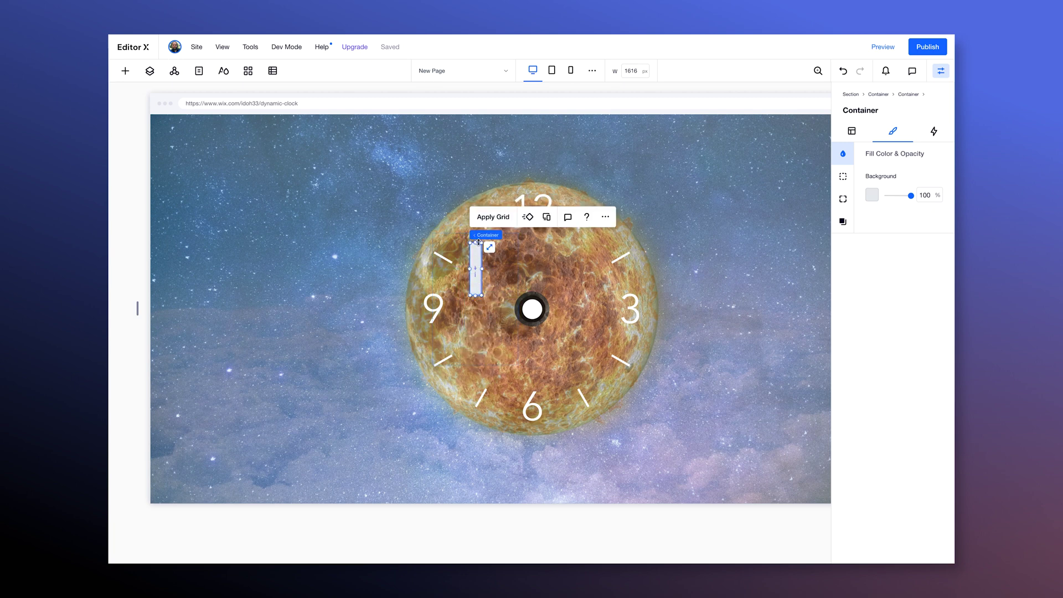
{"action": "left_click", "coordinate": [489, 247]}
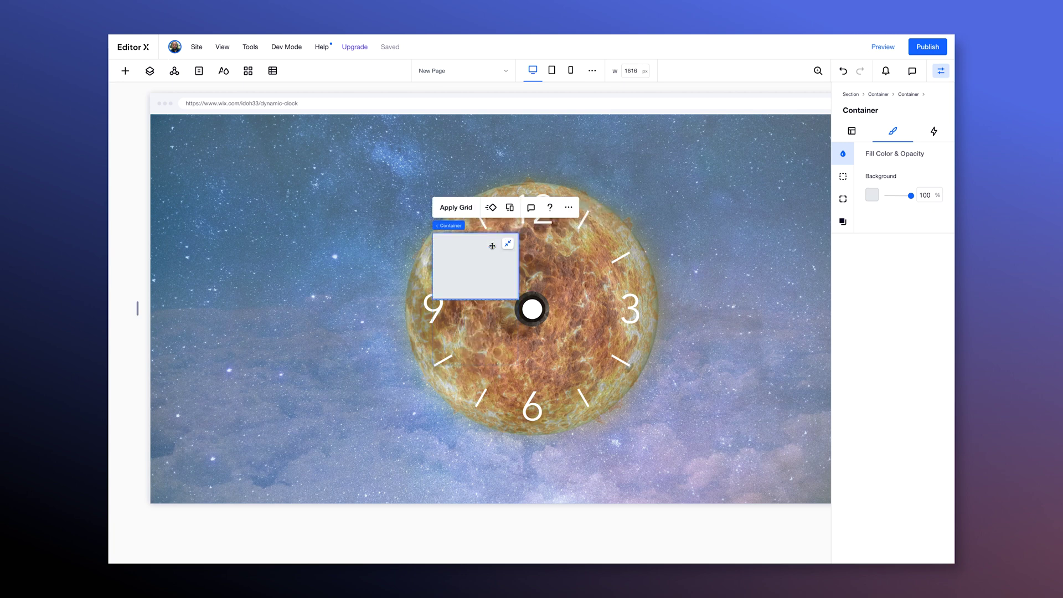
- Set the upper-row container's background color to white (#FFFFFF)
{"action": "left_click", "coordinate": [871, 194]}
{"action": "left_click", "coordinate": [870, 240]}
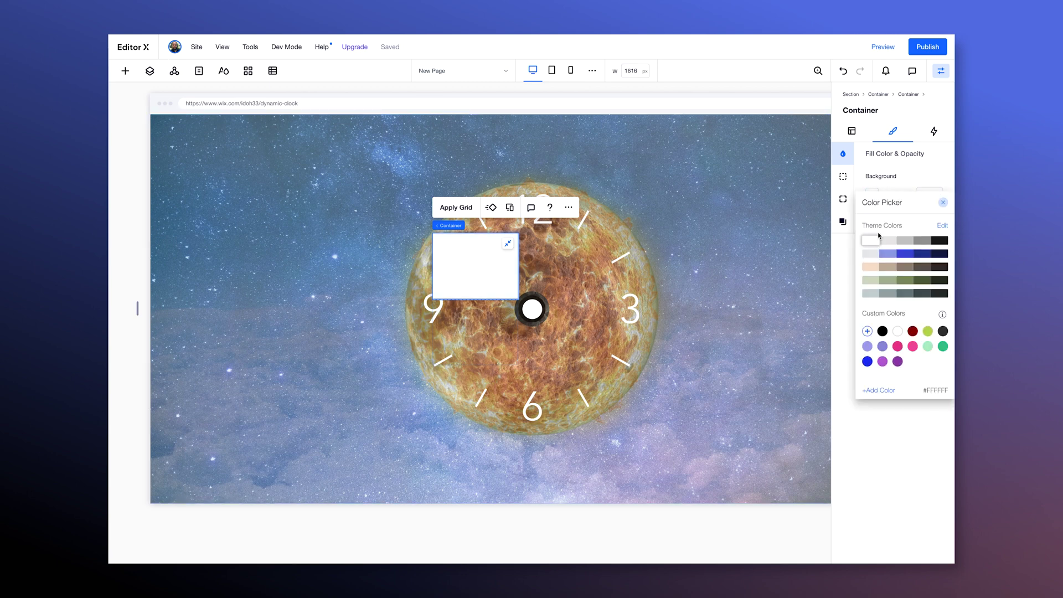
{"action": "left_click", "coordinate": [942, 202]}
- Set the two-row container's width to 1.5% and its minimum height to 45%
{"action": "left_click", "coordinate": [492, 311]}
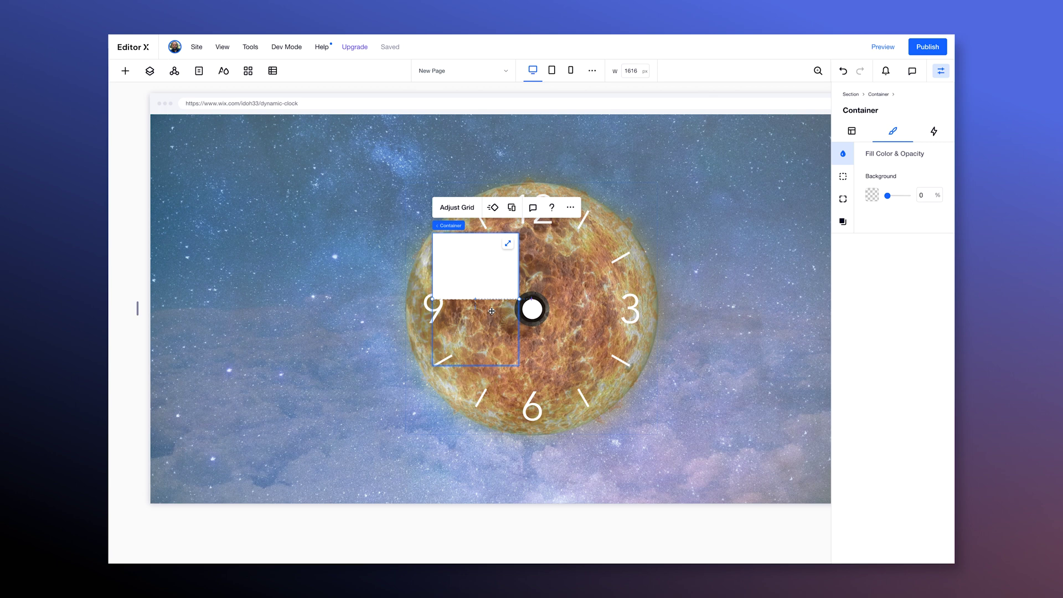
{"action": "left_click", "coordinate": [851, 131]}
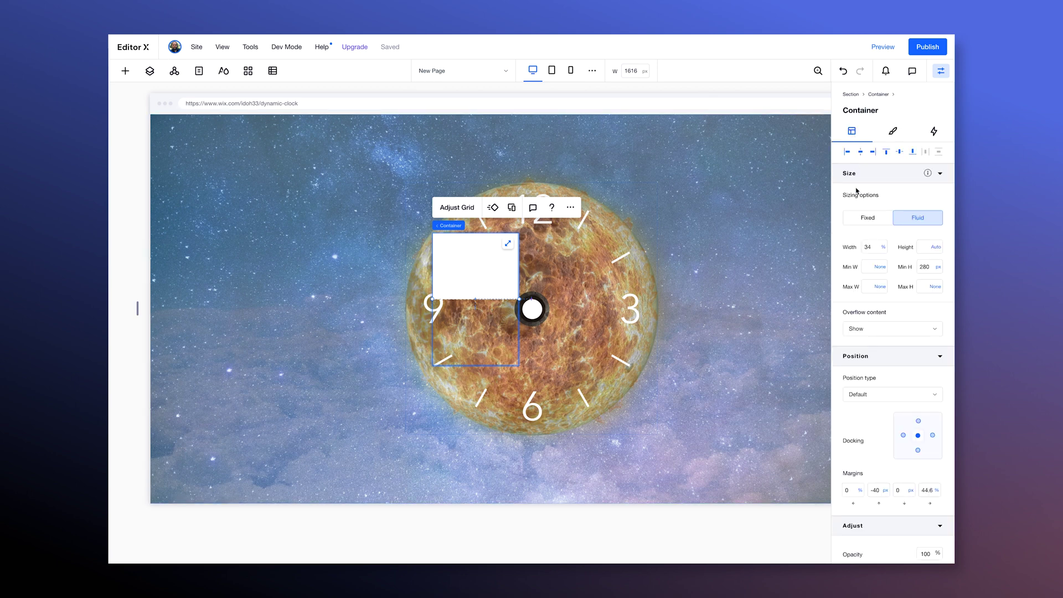
{"action": "left_click", "coordinate": [873, 249]}
{"action": "type", "text": "1.5"}
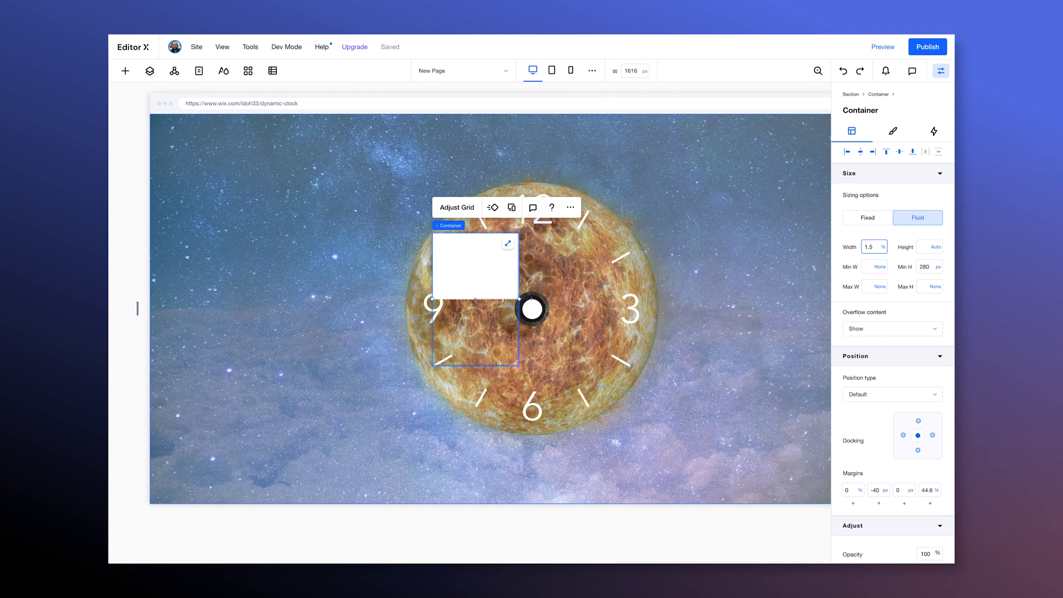
{"action": "key", "text": "Return"}
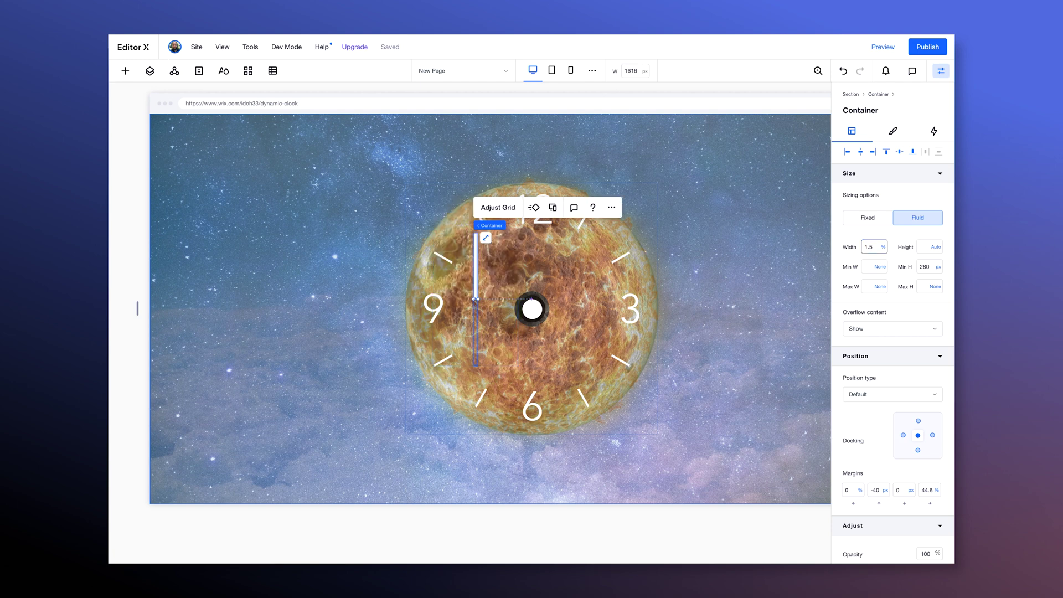
{"action": "left_click", "coordinate": [925, 267]}
{"action": "type", "text": "45"}
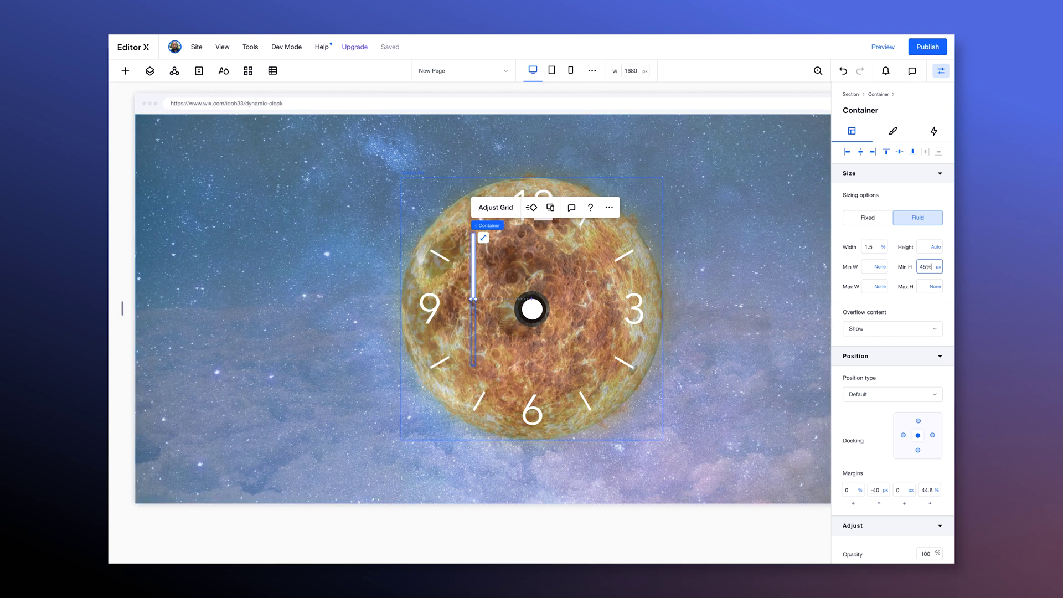
- Set the remaining offset margins of the first hand container to 0 so it sits at the clock's center
{"action": "left_click", "coordinate": [878, 489]}
{"action": "type", "text": "0"}
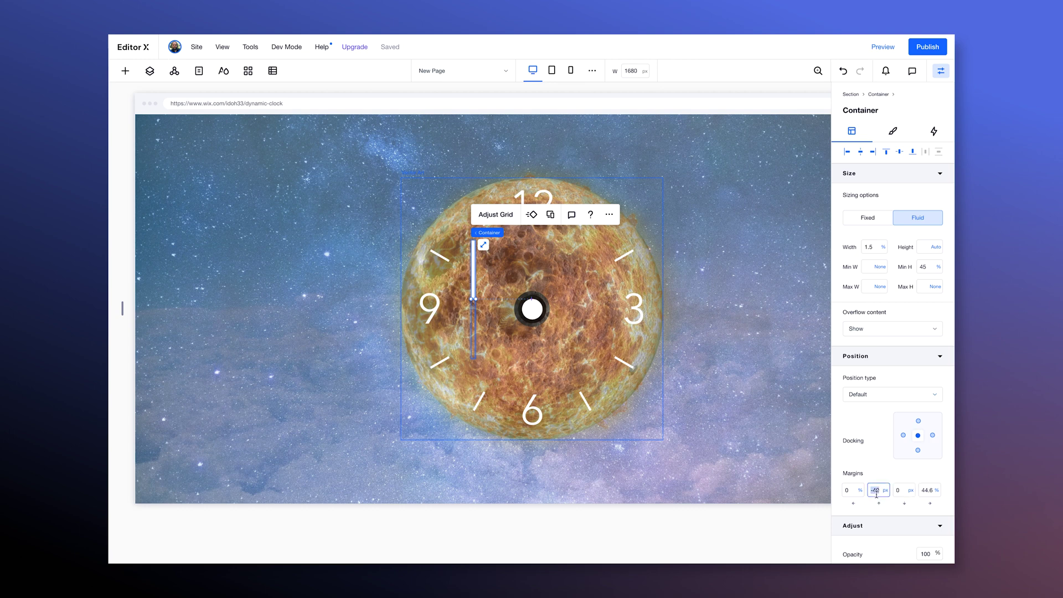
{"action": "key", "text": "Tab"}
{"action": "key", "text": "Tab"}
{"action": "type", "text": "0"}
{"action": "key", "text": "Tab"}
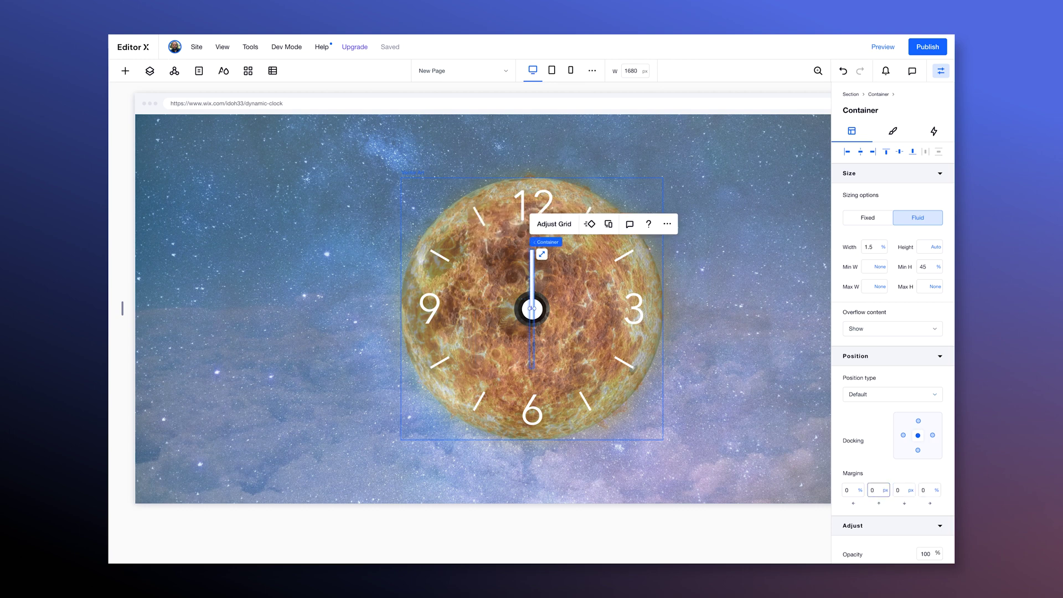
- Duplicate the hand container and set the copy's width to 1% and minimum height to 60%
{"action": "left_click", "coordinate": [872, 247]}
{"action": "key", "text": "BackSpace"}
{"action": "key", "text": "BackSpace"}
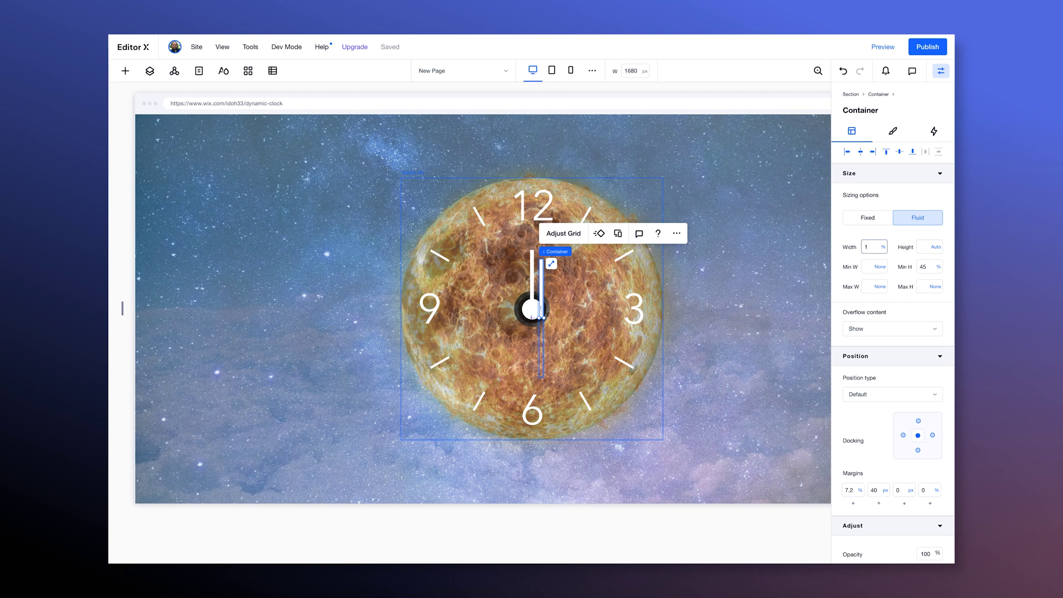
{"action": "double_click", "coordinate": [927, 267]}
{"action": "type", "text": "60"}
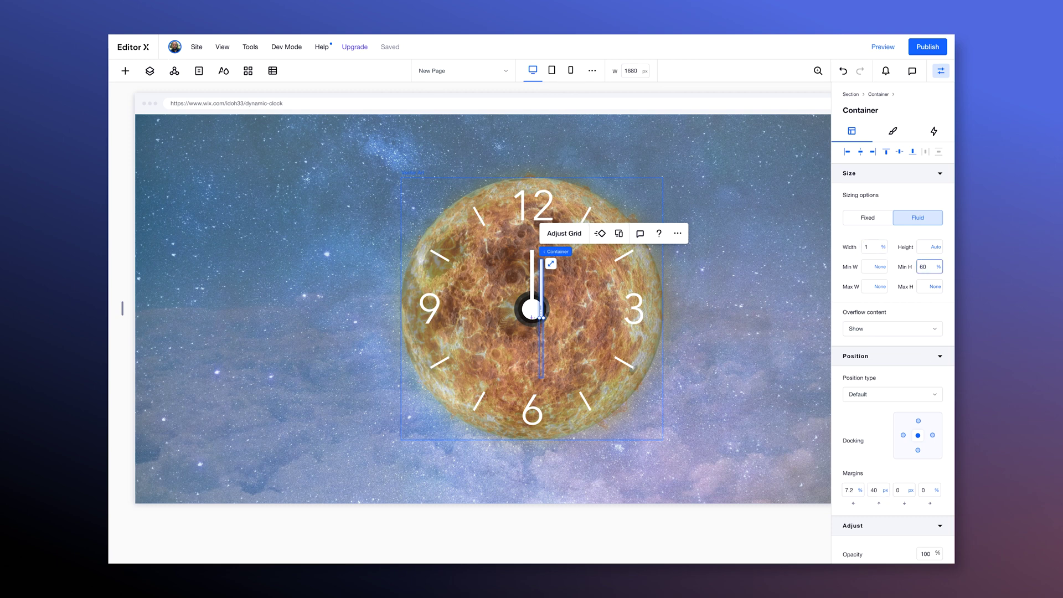
- Set the second hand container's offset margins to 0 to center it on the clock face
{"action": "double_click", "coordinate": [850, 490]}
{"action": "type", "text": "0"}
{"action": "key", "text": "Tab"}
{"action": "type", "text": "0"}
{"action": "key", "text": "Return"}
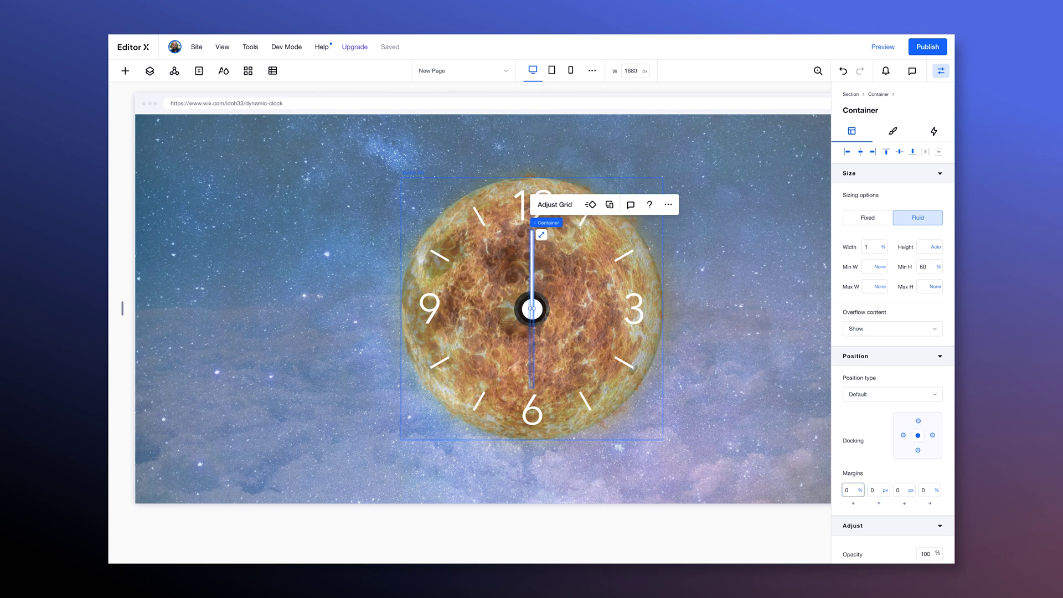
- Duplicate the 1% wide hand container and set the new copy's width to 0.7% and minimum height to 65%
{"action": "key", "text": "ctrl+z"}
{"action": "key", "text": "ctrl+z"}
{"action": "left_click", "coordinate": [871, 245]}
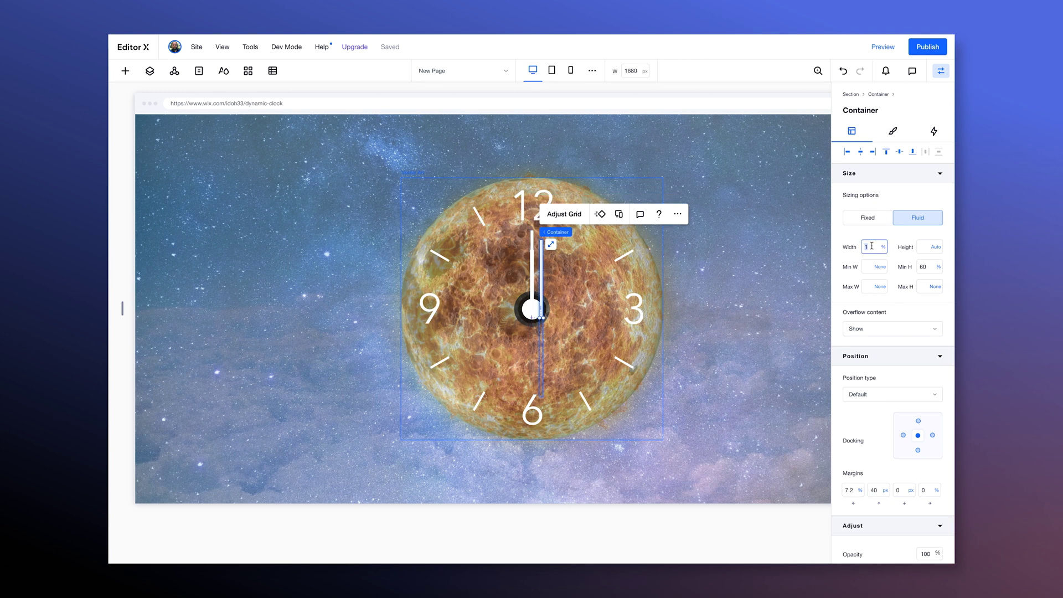
{"action": "type", "text": "0.7"}
{"action": "double_click", "coordinate": [928, 267]}
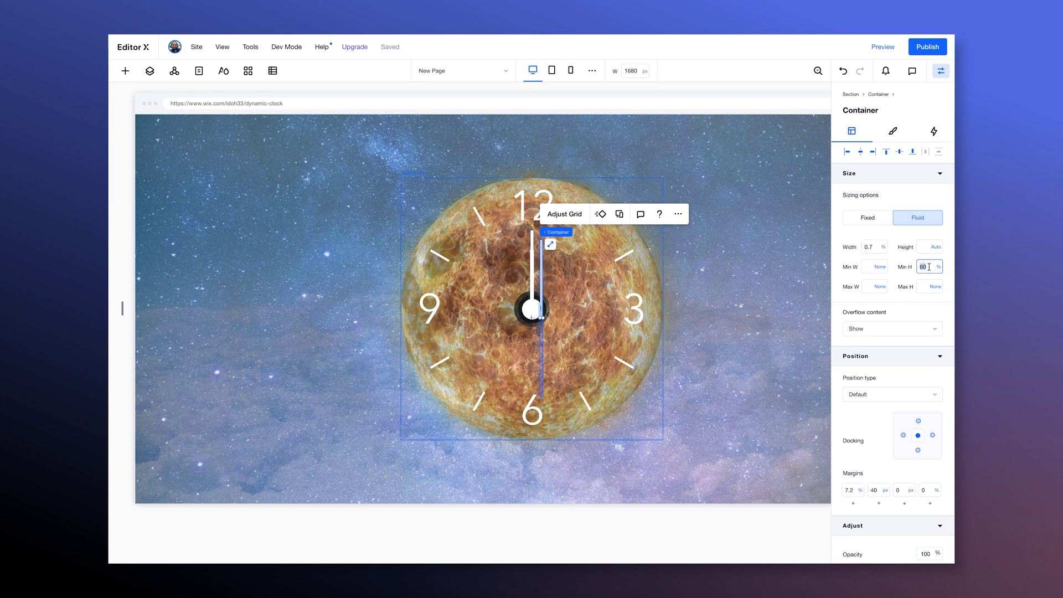
{"action": "type", "text": "65"}
{"action": "key", "text": "Return"}
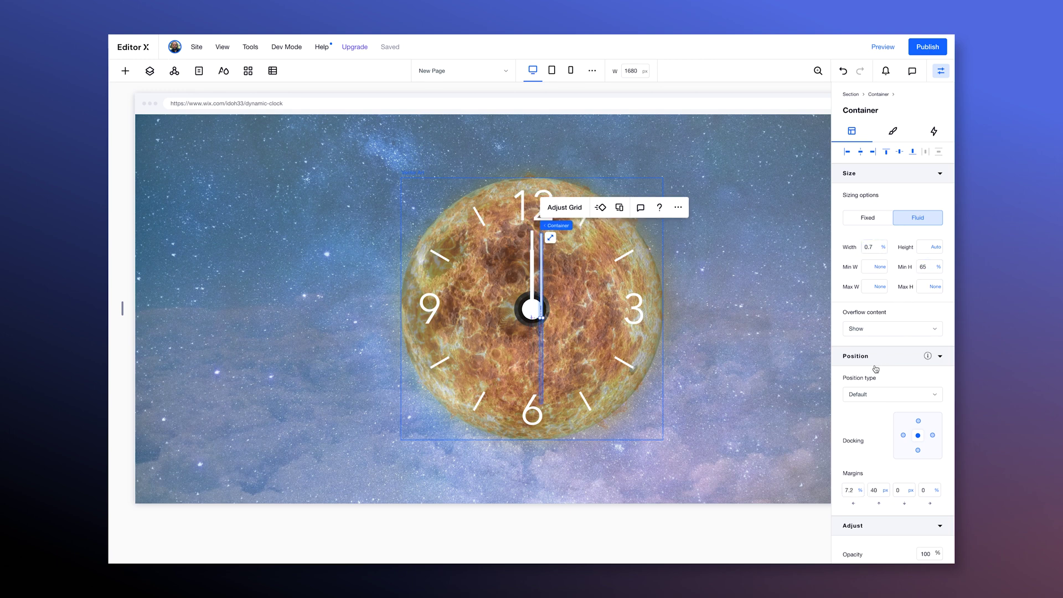
- Set the offset margins of the third, thinnest hand container to 0 so it aligns with the other hands
{"action": "double_click", "coordinate": [848, 489]}
{"action": "type", "text": "0"}
{"action": "key", "text": "Tab"}
{"action": "type", "text": "0"}
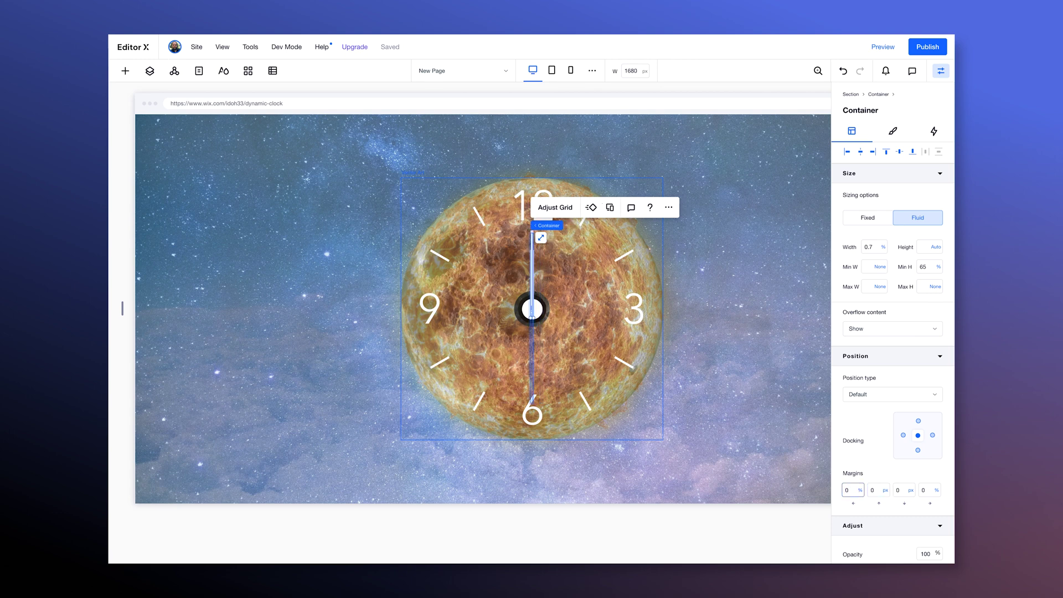
{"action": "key", "text": "Return"}
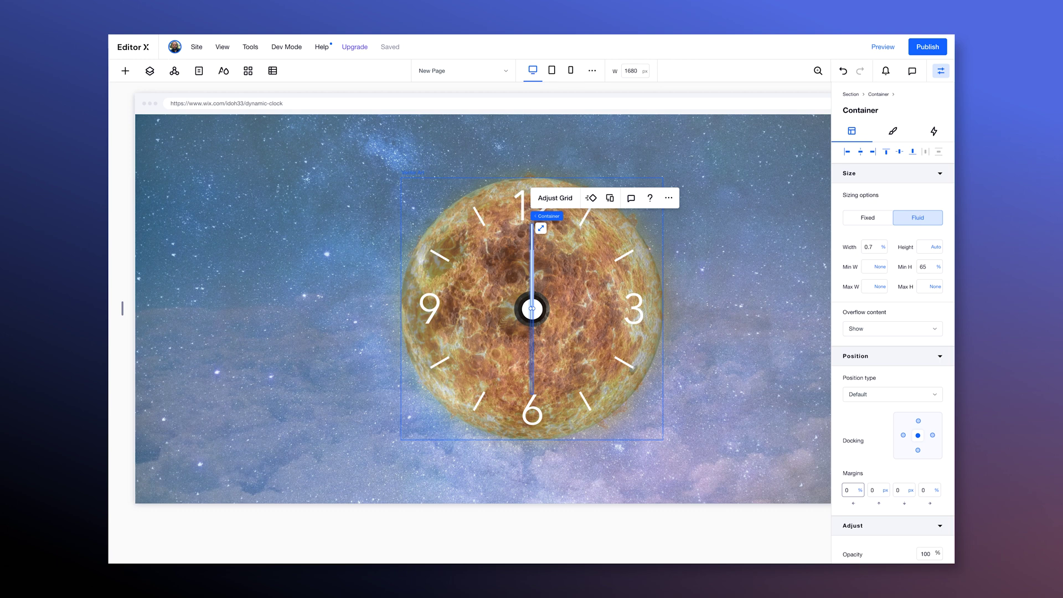
- Rename the clock-face container layer "Clock" and its vector art layer "Clock Frame"
{"action": "left_click", "coordinate": [149, 71]}
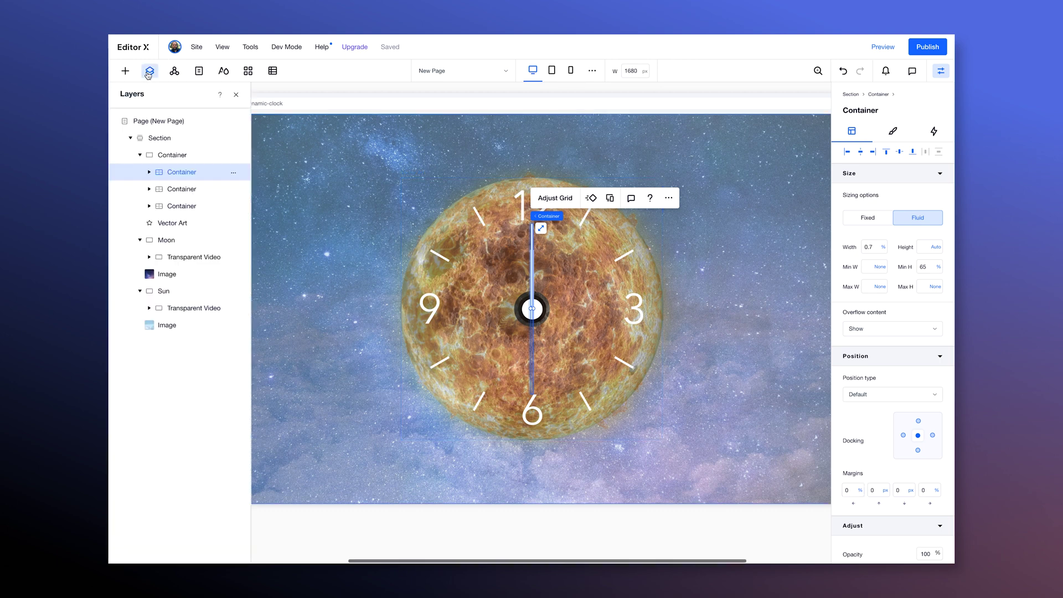
{"action": "double_click", "coordinate": [166, 155]}
{"action": "type", "text": "Clock"}
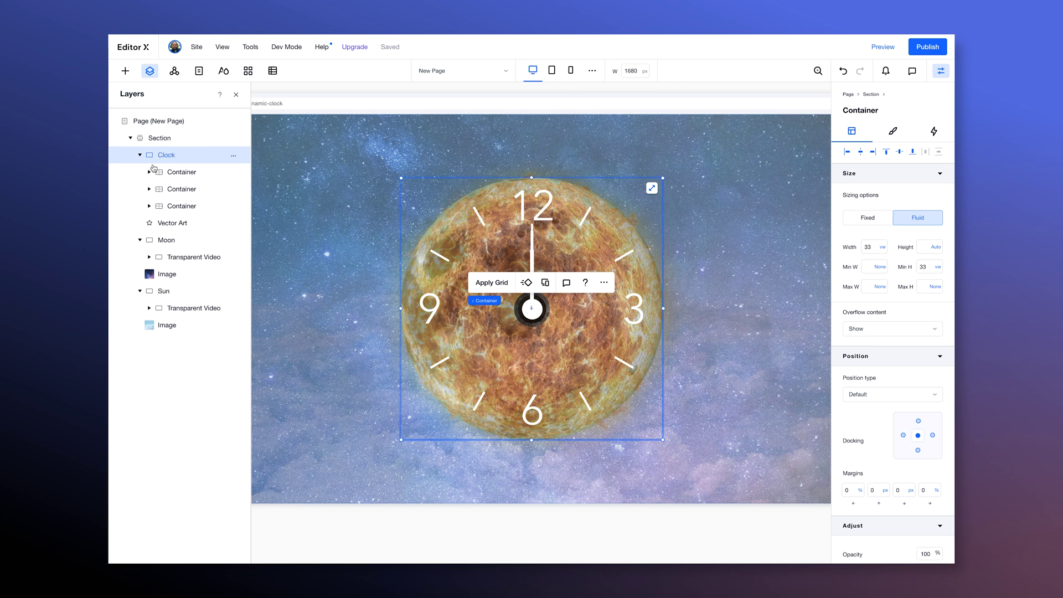
{"action": "double_click", "coordinate": [166, 222]}
{"action": "type", "text": "Clock Frame"}
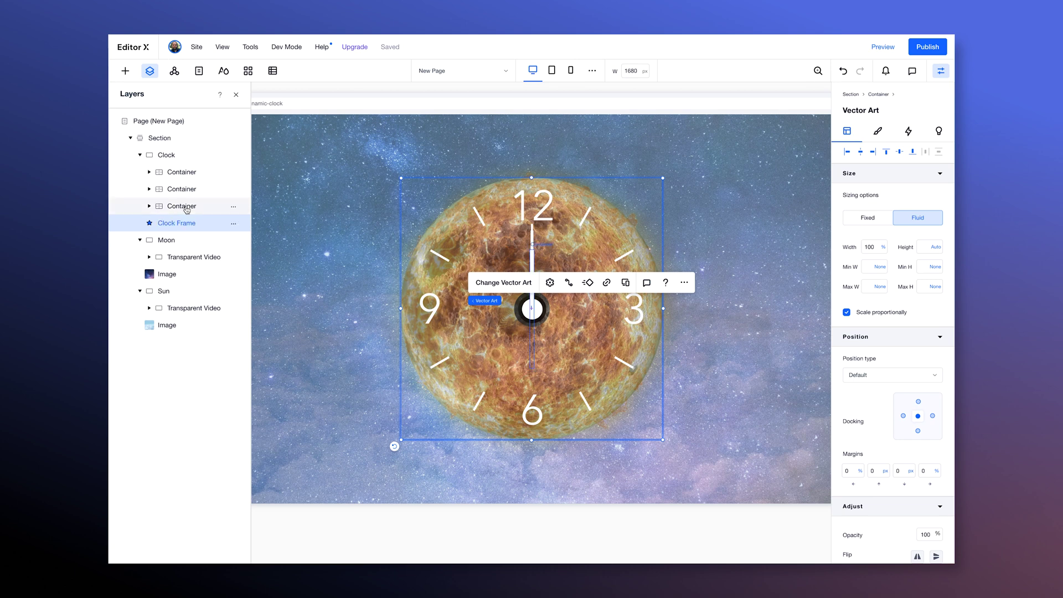
- Rename the three hand container layers, from lowest to highest, "Hours", "Minutes" and "Seconds"
{"action": "double_click", "coordinate": [181, 206]}
{"action": "type", "text": "Hours"}
{"action": "key", "text": "Return"}
{"action": "double_click", "coordinate": [183, 189]}
{"action": "type", "text": "Minutes"}
{"action": "key", "text": "Return"}
{"action": "double_click", "coordinate": [181, 171]}
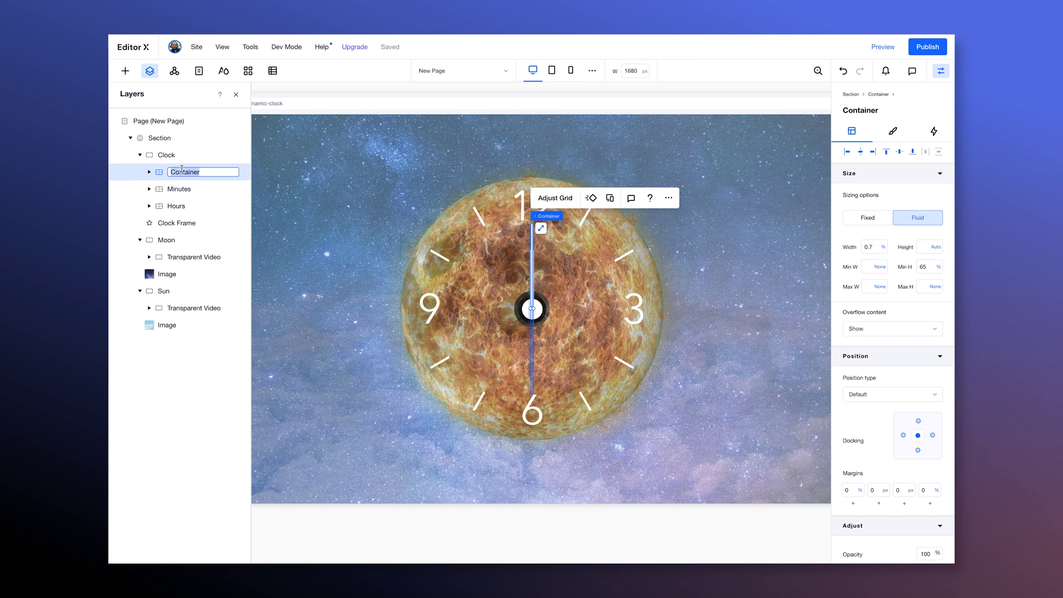
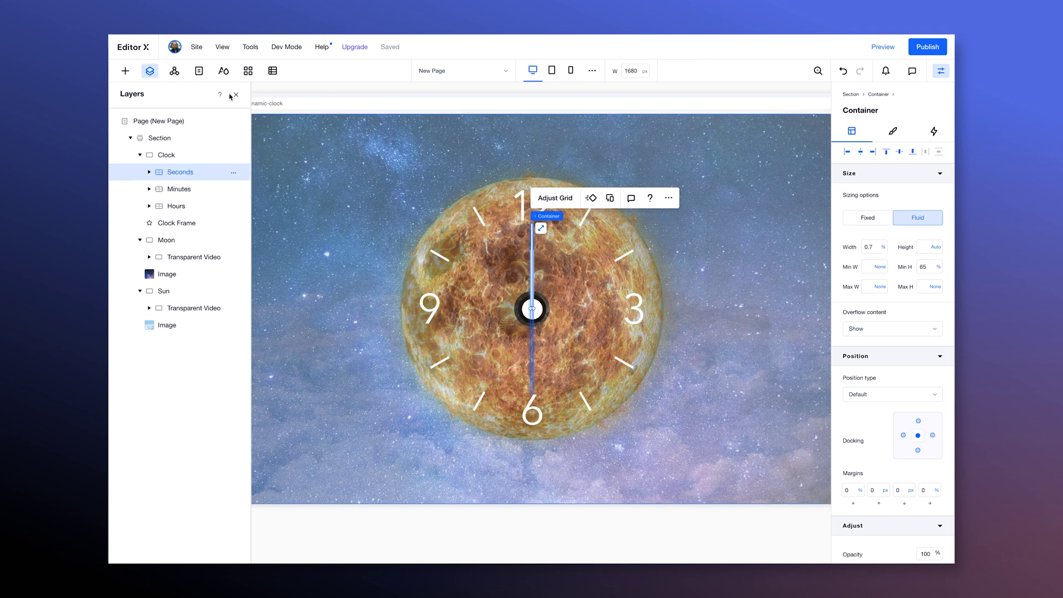
- Narrow the desktop canvas to 1426 px to check how the clock scales, and switch to the tablet breakpoint
{"action": "left_click", "coordinate": [940, 71]}
{"action": "left_click_drag", "start_coordinate": [941, 312], "coordinate": [880, 308]}
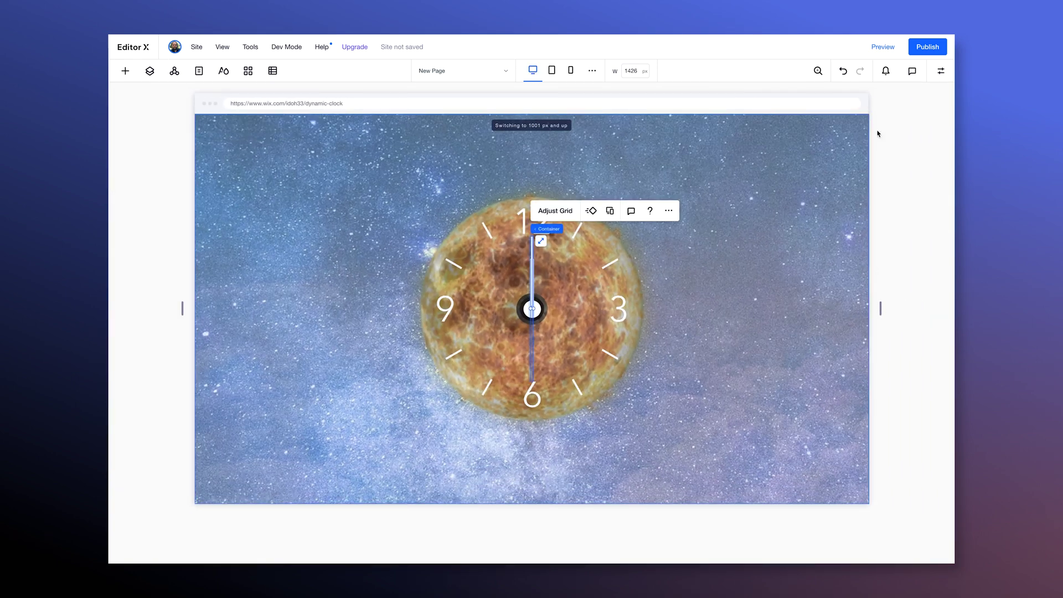
{"action": "left_click", "coordinate": [551, 71]}
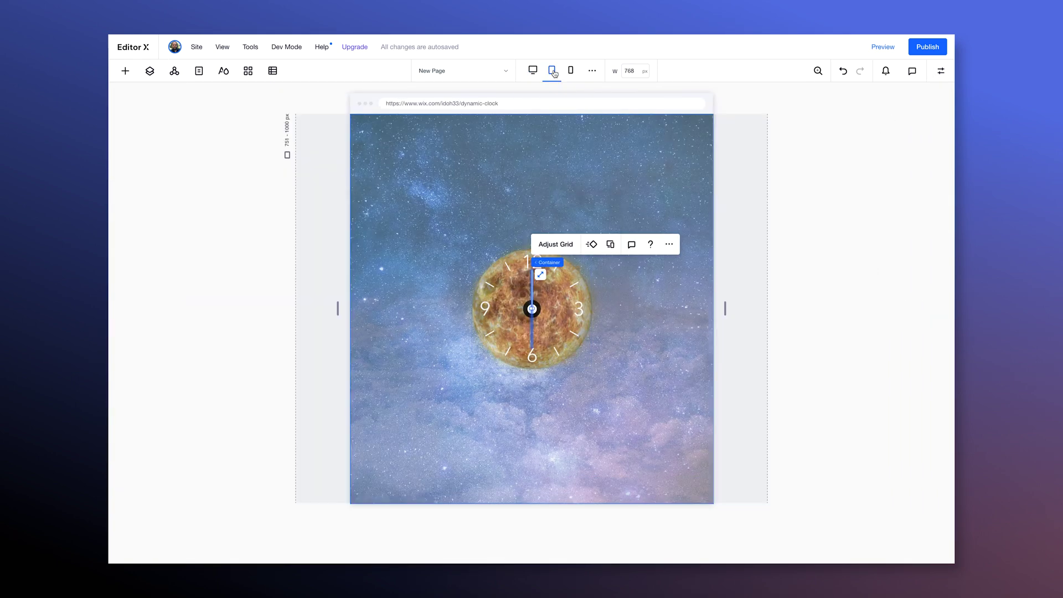
- Set the width of the Sun container's transparent video to 75 vw at the tablet breakpoint
{"action": "left_click", "coordinate": [941, 72]}
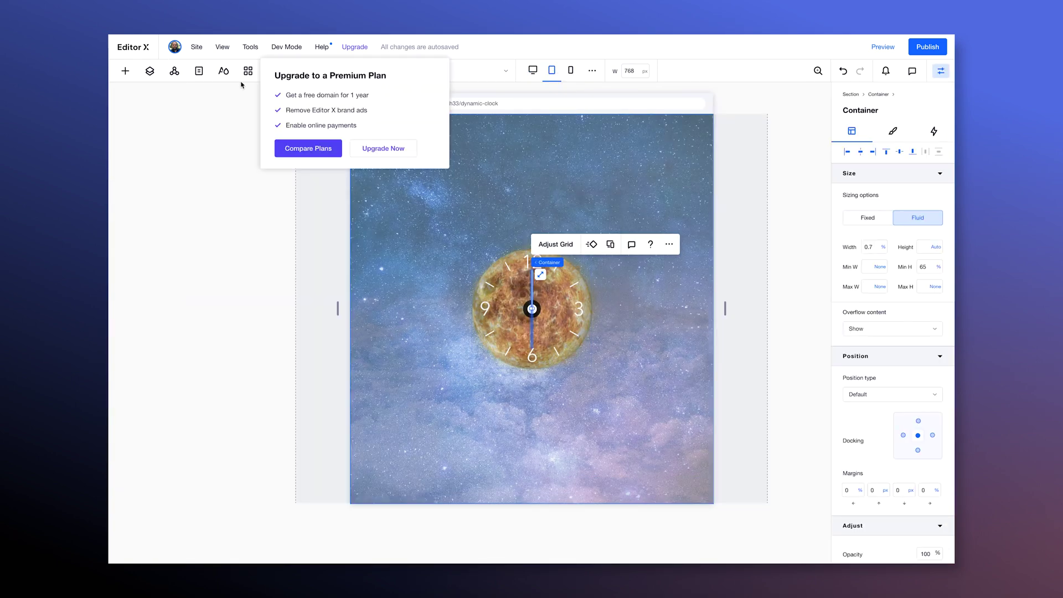
{"action": "left_click", "coordinate": [147, 74]}
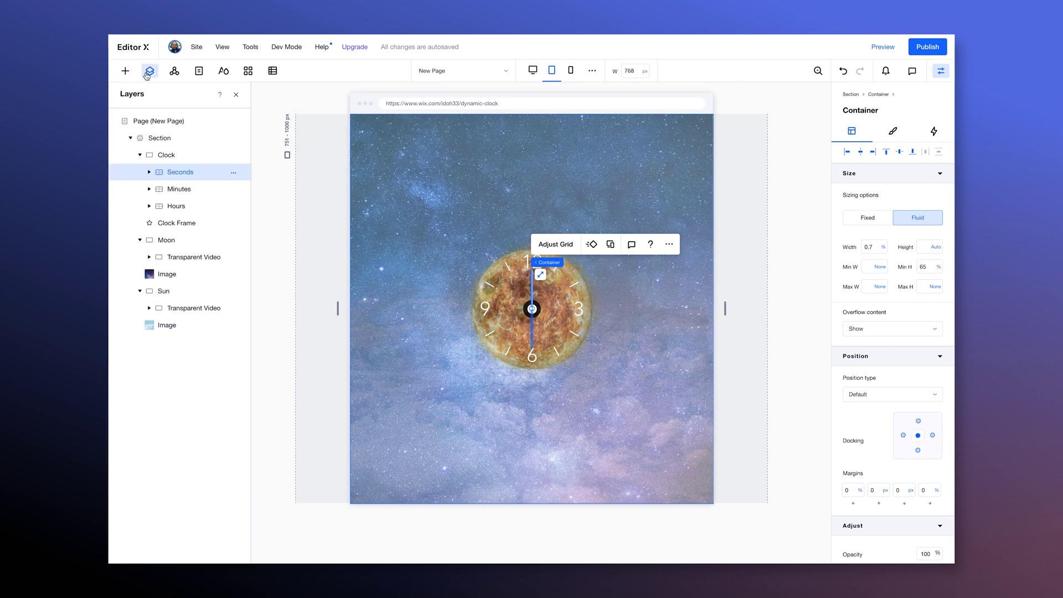
{"action": "left_click", "coordinate": [197, 309]}
{"action": "left_click", "coordinate": [874, 247]}
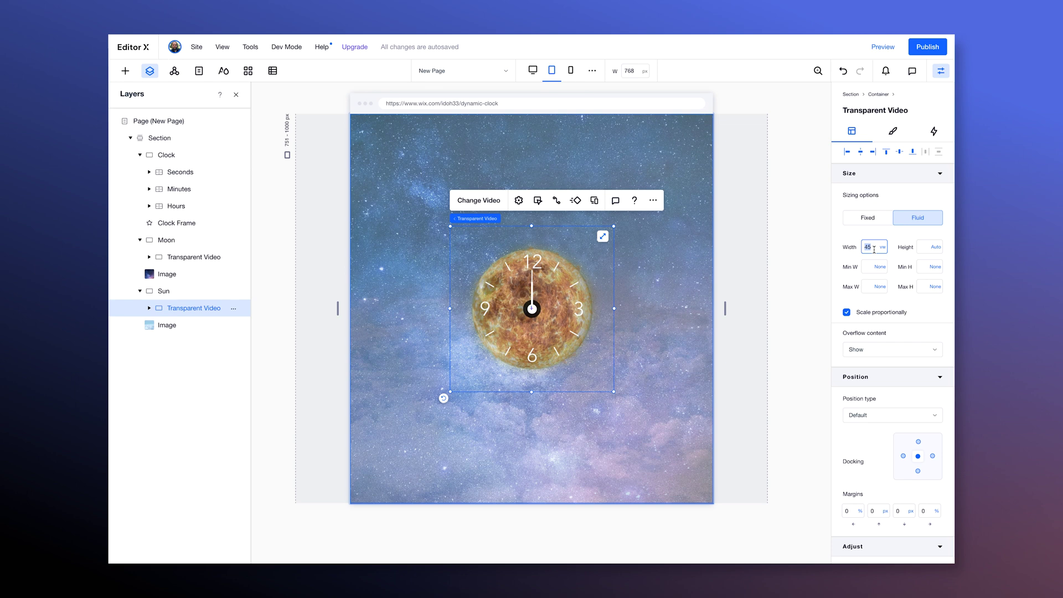
{"action": "type", "text": "75"}
{"action": "key", "text": "Return"}
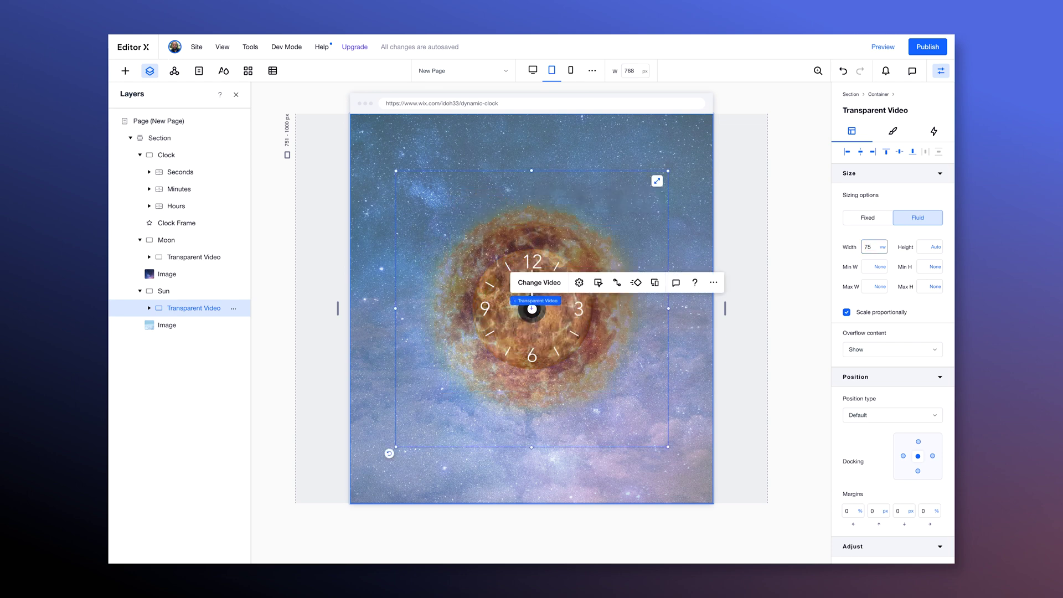
- Set the width of the Moon container's transparent video to 60 vw at the tablet breakpoint
{"action": "left_click", "coordinate": [208, 258]}
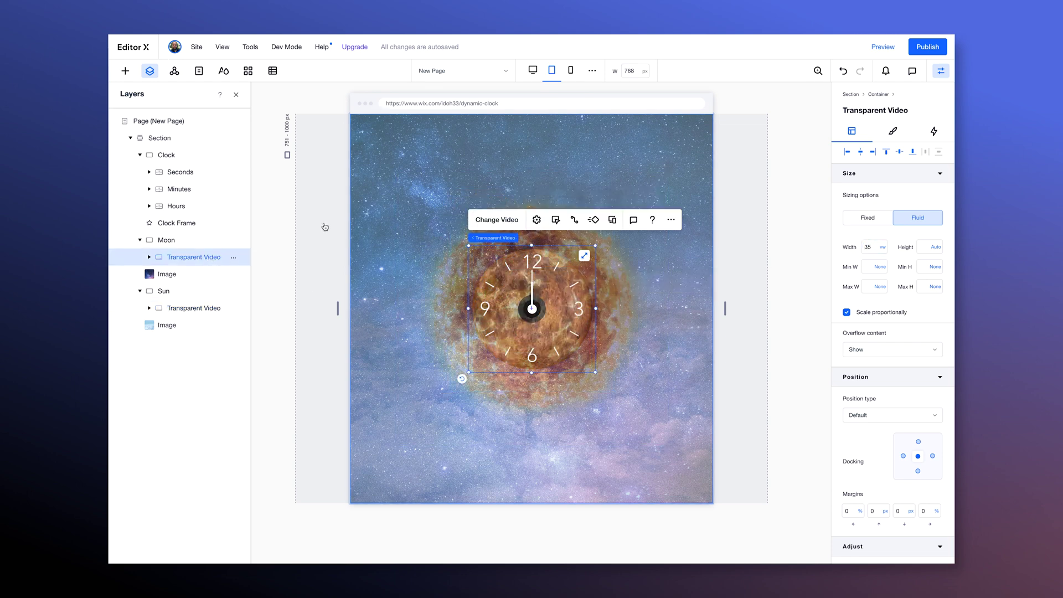
{"action": "left_click", "coordinate": [871, 249]}
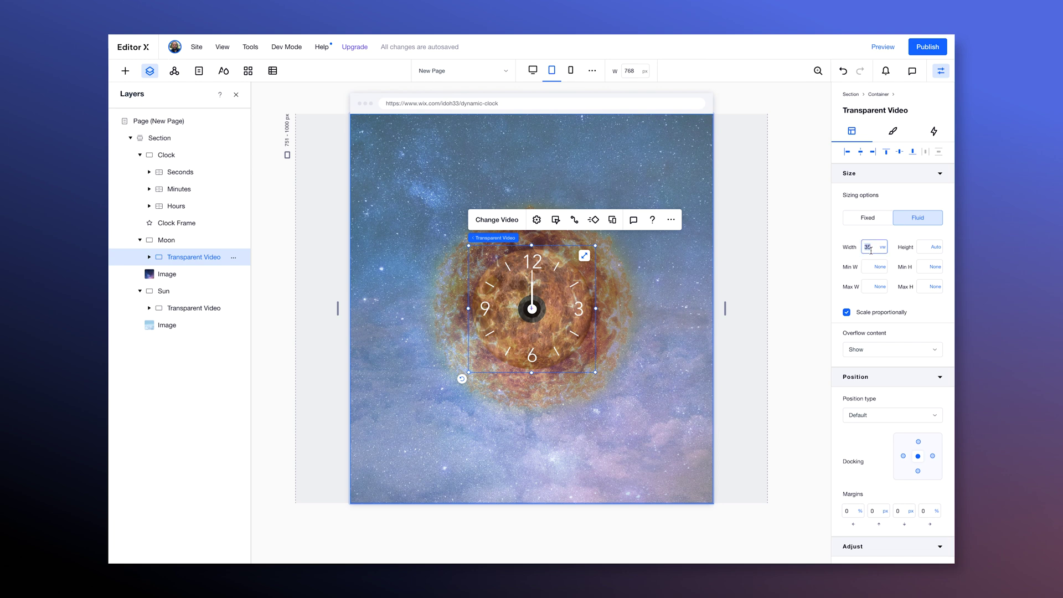
{"action": "type", "text": "60"}
{"action": "key", "text": "Return"}
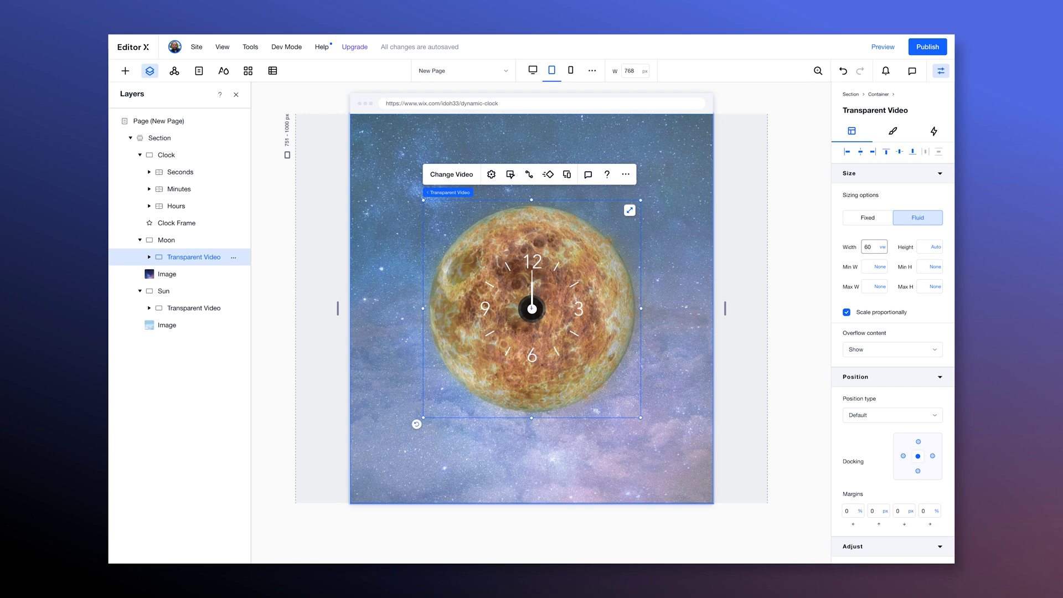
- Set the Clock container's width and minimum height to 58 vw at the tablet breakpoint, and narrow the canvas to 751 px to check scaling
{"action": "left_click", "coordinate": [166, 155]}
{"action": "left_click", "coordinate": [871, 247]}
{"action": "type", "text": "58"}
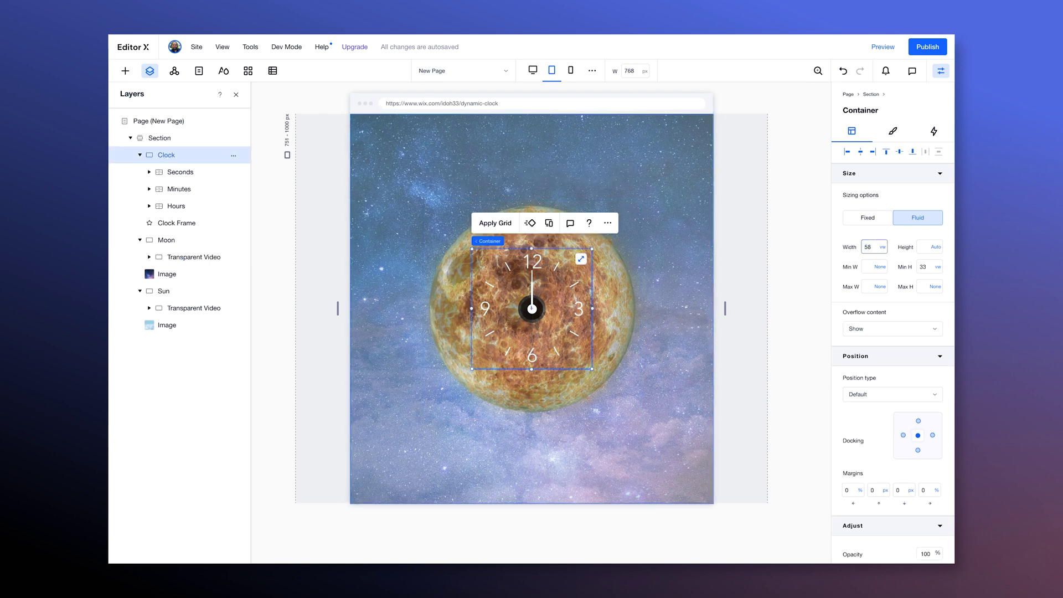
{"action": "key", "text": "Return"}
{"action": "left_click", "coordinate": [926, 268]}
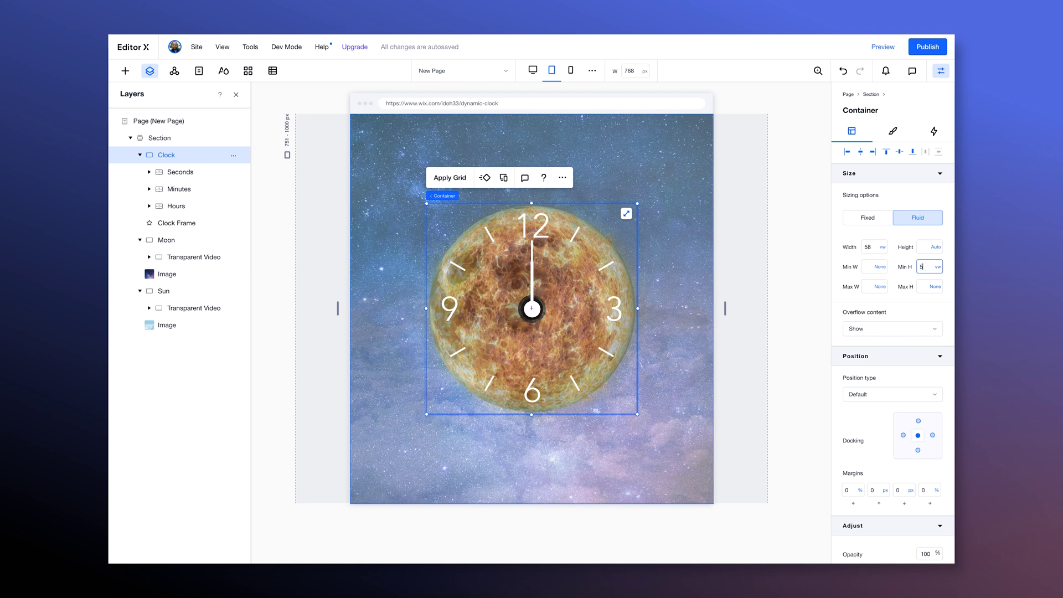
{"action": "key", "text": "Return"}
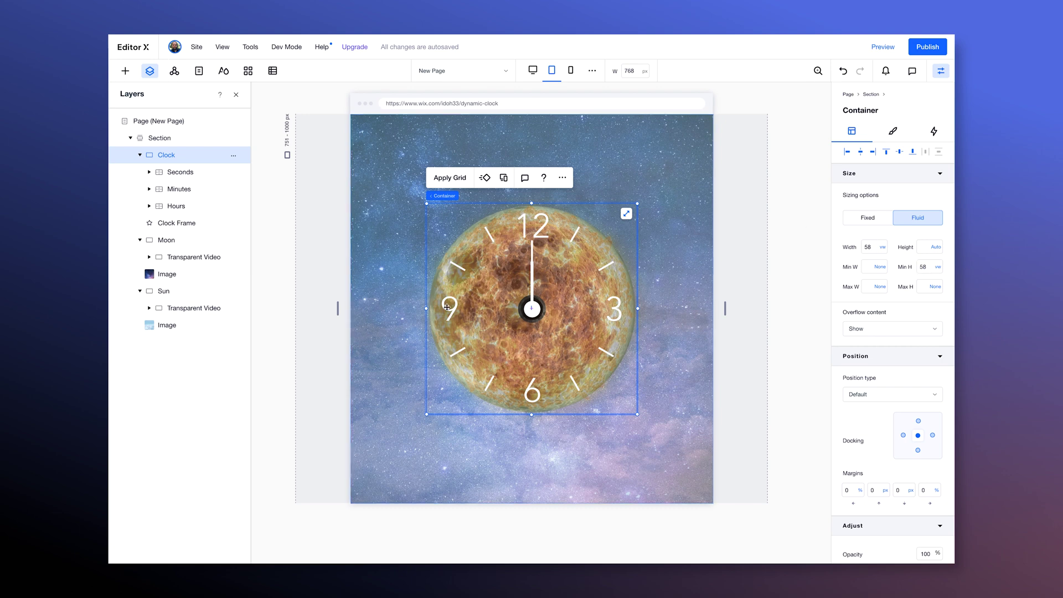
{"action": "mouse_move", "coordinate": [723, 310]}
{"action": "left_mouse_down"}
{"action": "mouse_move", "coordinate": [771, 306]}
{"action": "mouse_move", "coordinate": [716, 303]}
{"action": "mouse_move", "coordinate": [782, 302]}
{"action": "mouse_move", "coordinate": [721, 304]}
{"action": "left_mouse_up"}
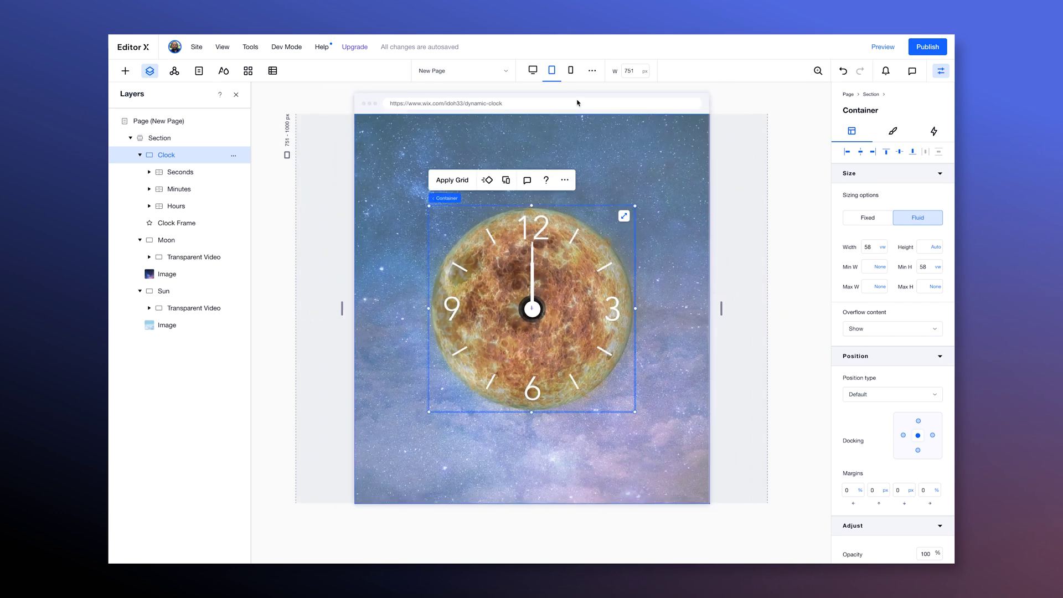
- Switch to the mobile breakpoint and set the width of the Sun container's transparent video to 100 vw
{"action": "left_click", "coordinate": [571, 71]}
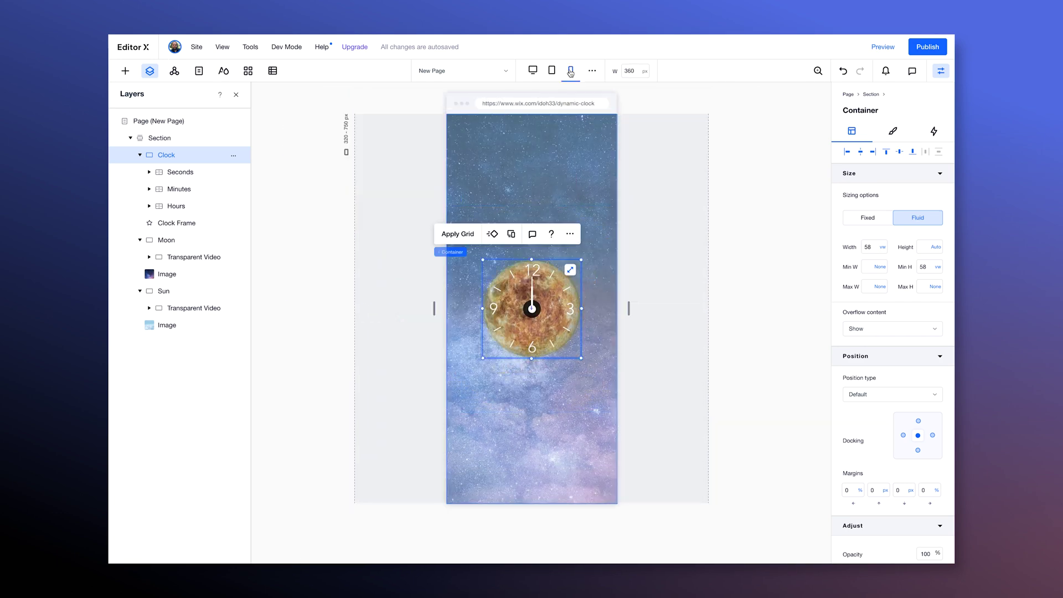
{"action": "left_click", "coordinate": [204, 308]}
{"action": "left_click", "coordinate": [871, 246]}
{"action": "type", "text": "100"}
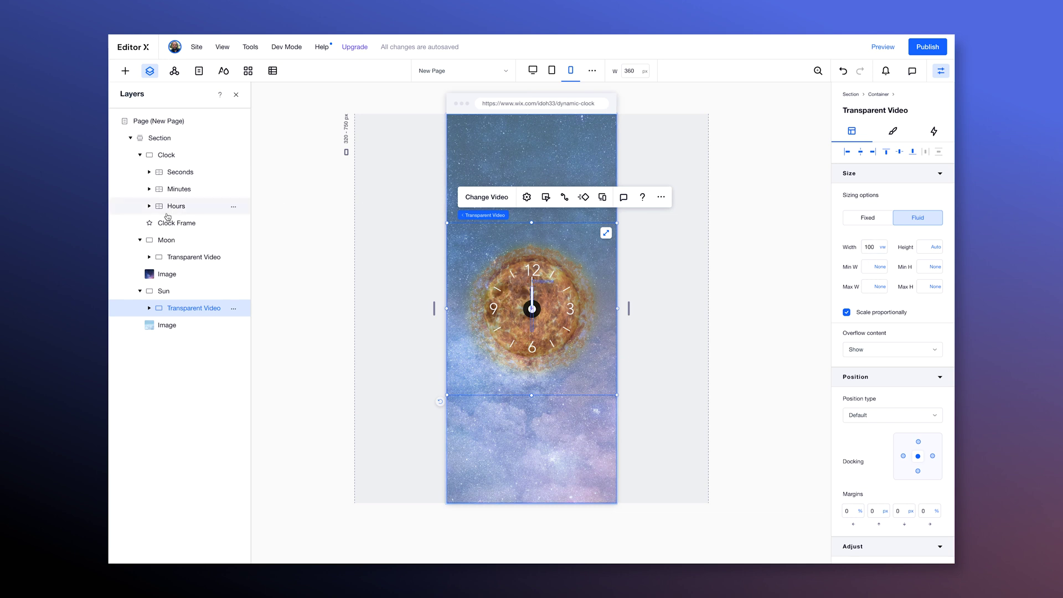
- Set the width of the Moon container's transparent video to 80 vw at the mobile breakpoint
{"action": "left_click", "coordinate": [158, 240]}
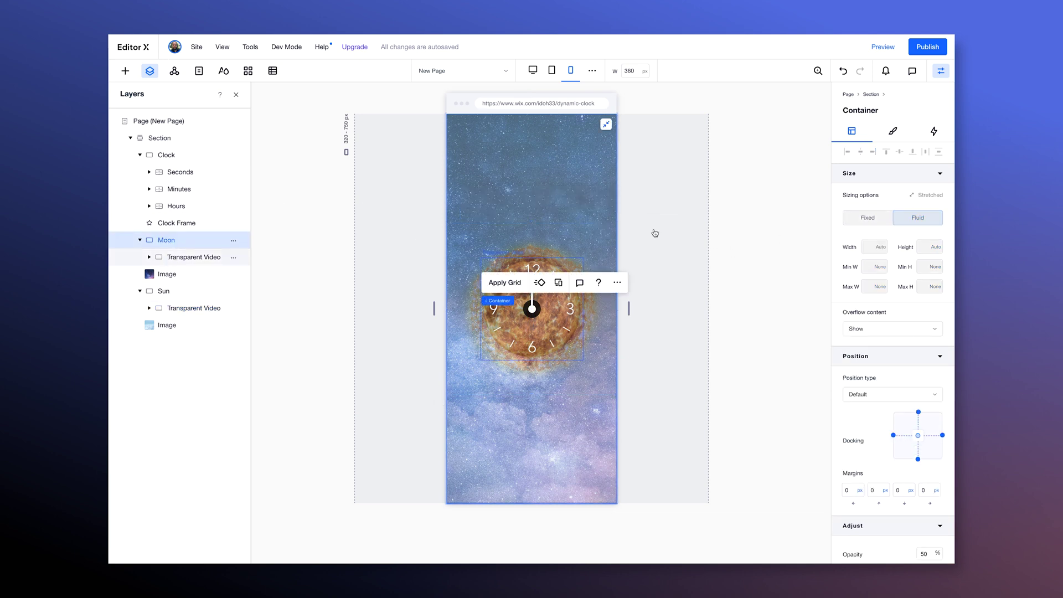
{"action": "left_click", "coordinate": [169, 258]}
{"action": "left_click", "coordinate": [871, 247]}
{"action": "type", "text": "8"}
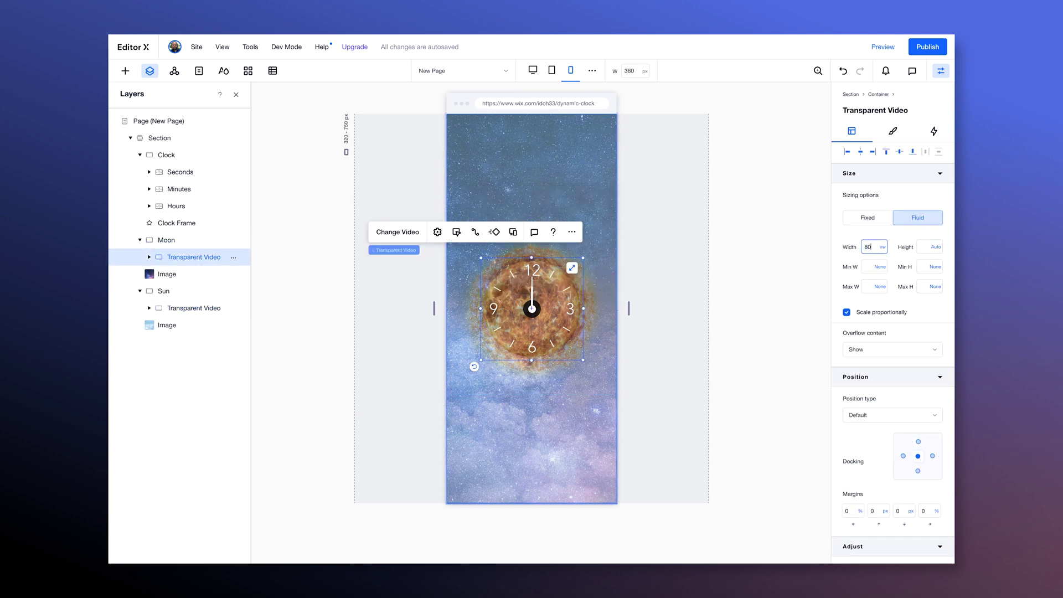
{"action": "type", "text": "0"}
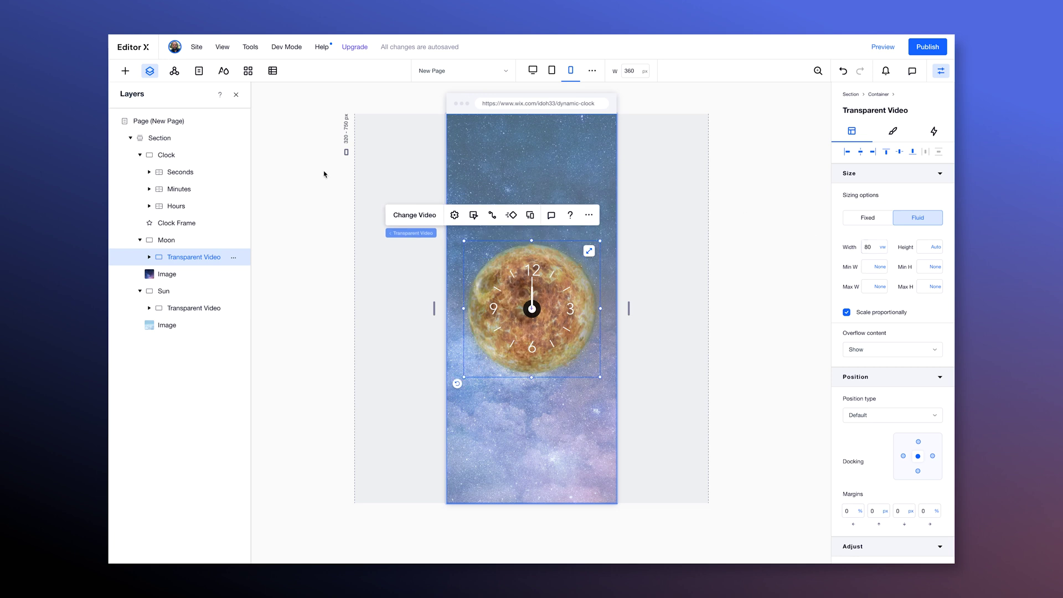
- Set the Clock container's width to 75 vw and update its minimum height at the mobile breakpoint, then resize the canvas to check scaling
{"action": "left_click", "coordinate": [181, 155]}
{"action": "left_click", "coordinate": [874, 248]}
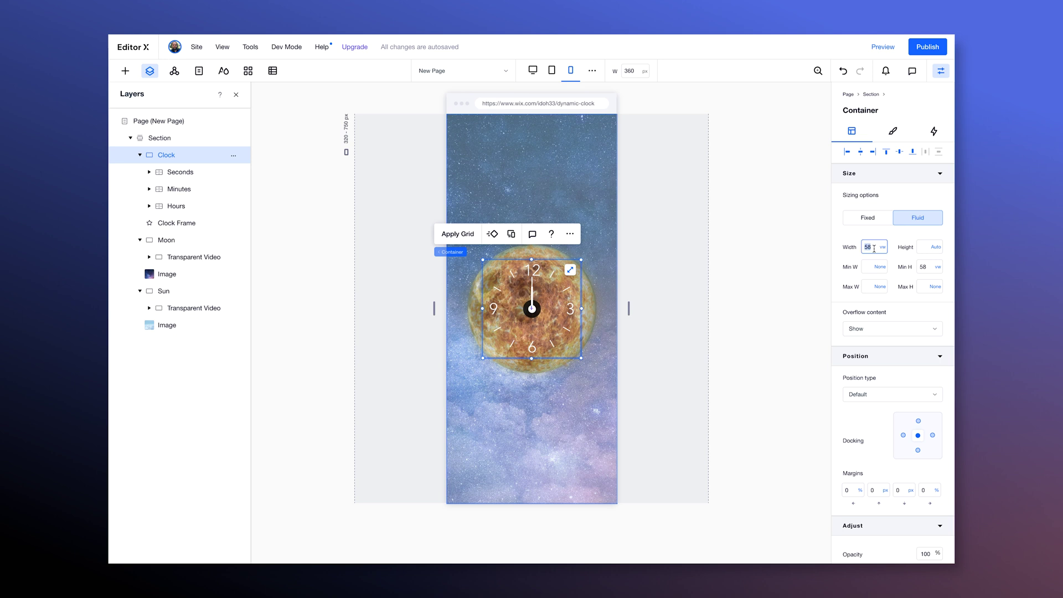
{"action": "type", "text": "75"}
{"action": "left_click", "coordinate": [927, 268]}
{"action": "key", "text": "Return"}
{"action": "mouse_move", "coordinate": [628, 308]}
{"action": "left_mouse_down"}
{"action": "mouse_move", "coordinate": [686, 306]}
{"action": "mouse_move", "coordinate": [637, 294]}
{"action": "left_mouse_up"}
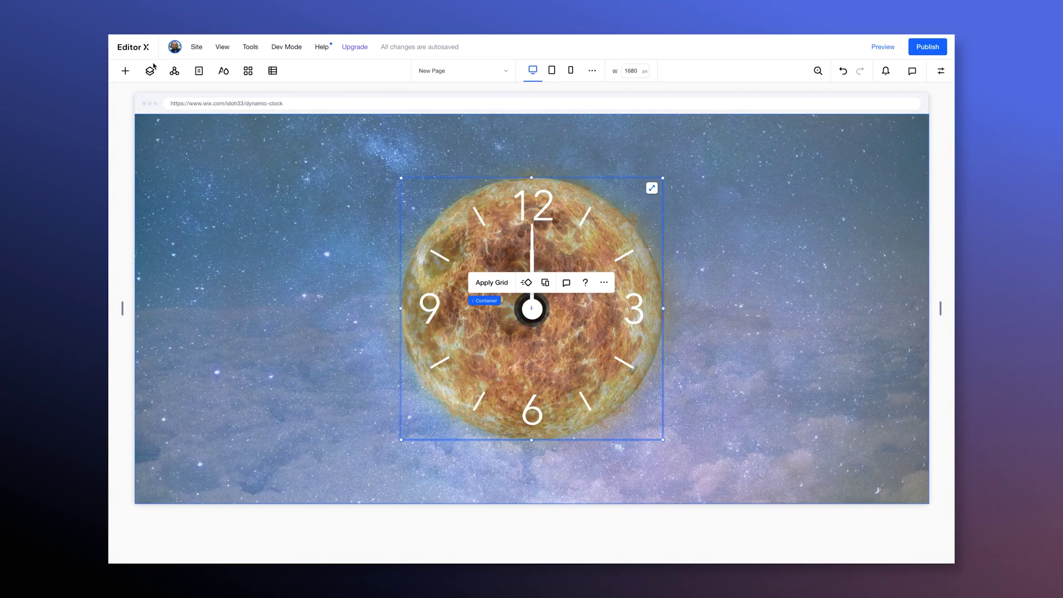
- Set the Moon container's opacity to 100% at the desktop breakpoint
{"action": "left_click", "coordinate": [149, 70]}
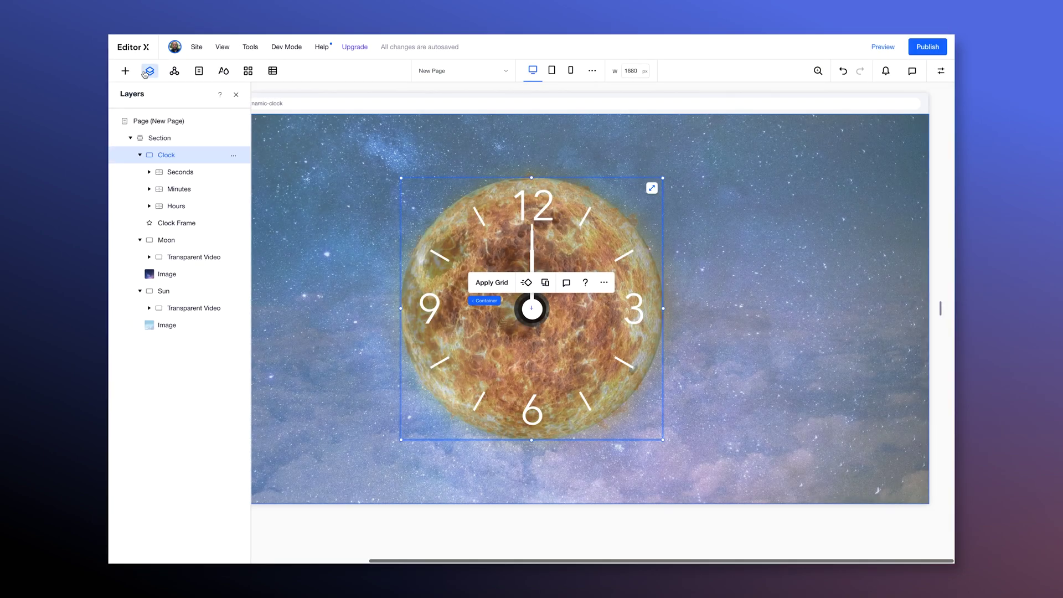
{"action": "left_click", "coordinate": [178, 237]}
{"action": "left_click", "coordinate": [940, 70]}
{"action": "scroll", "coordinate": [901, 365], "scroll_direction": "down", "scroll_amount": 5}
{"action": "left_click", "coordinate": [934, 368]}
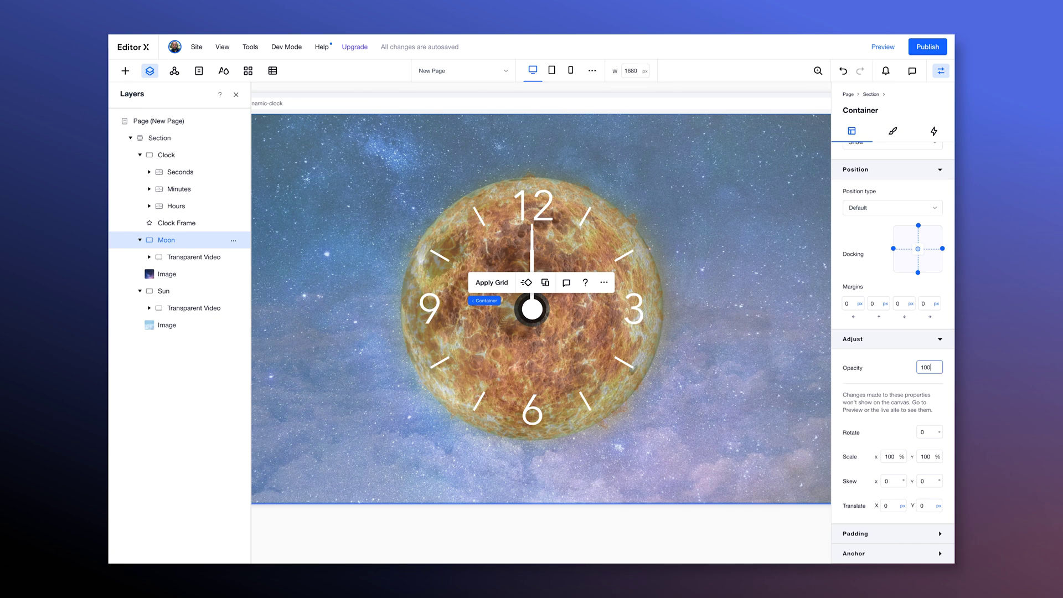
{"action": "key", "text": "Return"}
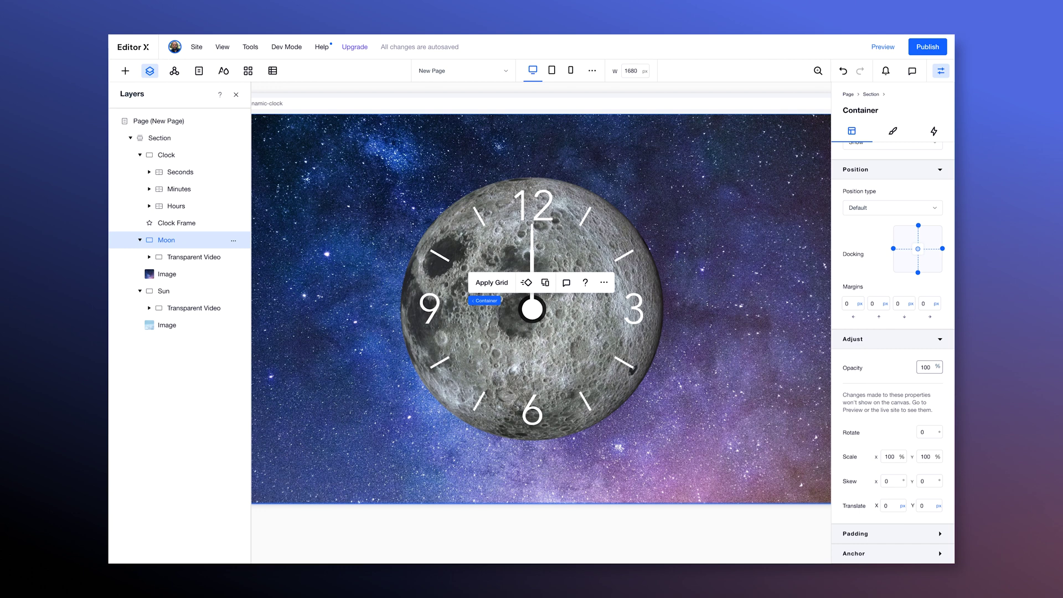
- Turn on Velo Dev Mode and display the element IDs in the layer list
{"action": "mouse_move", "coordinate": [286, 47]}
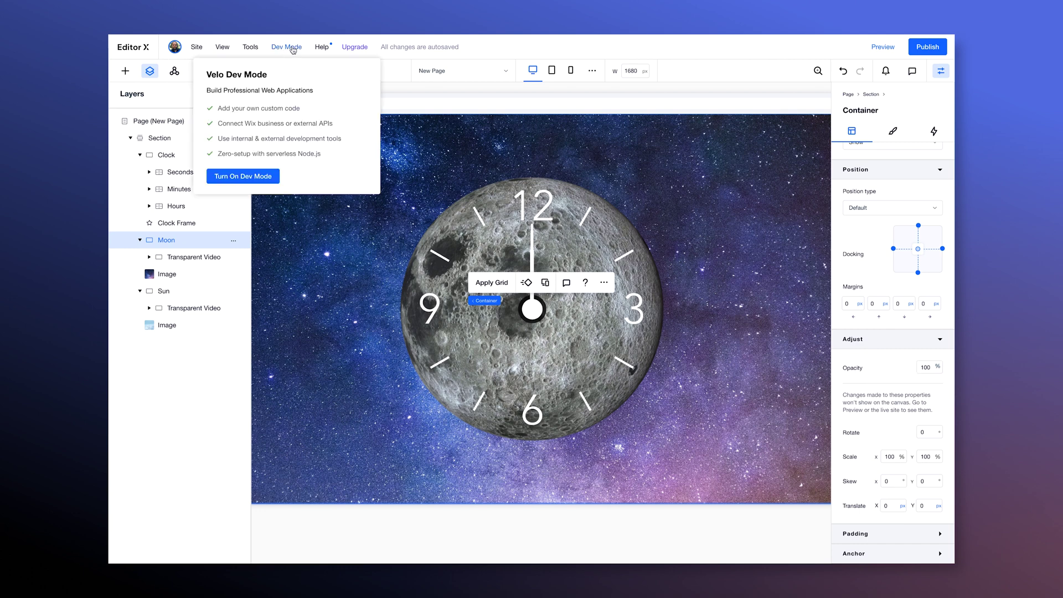
{"action": "left_click", "coordinate": [253, 176]}
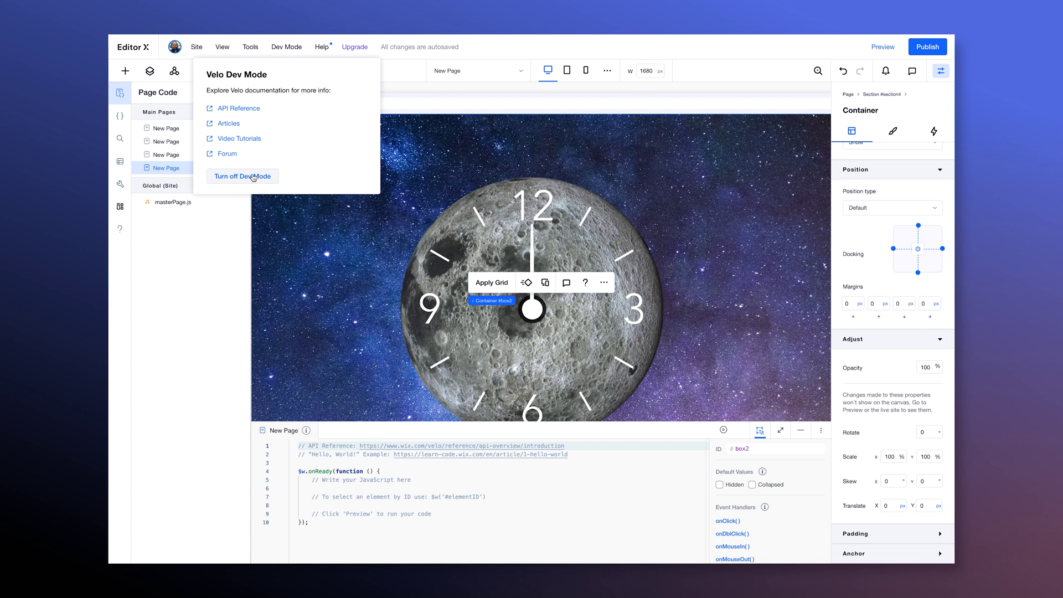
{"action": "left_click", "coordinate": [150, 71]}
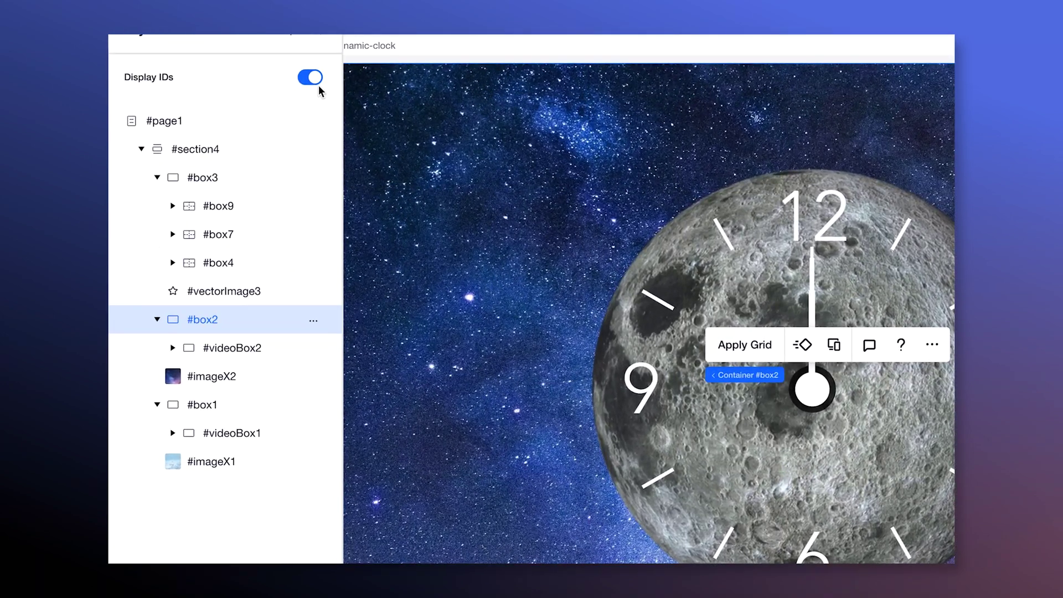
- Change the element ID of the Moon container to "moon" and of the Sun container to "sun"
{"action": "double_click", "coordinate": [213, 320]}
{"action": "type", "text": "moon"}
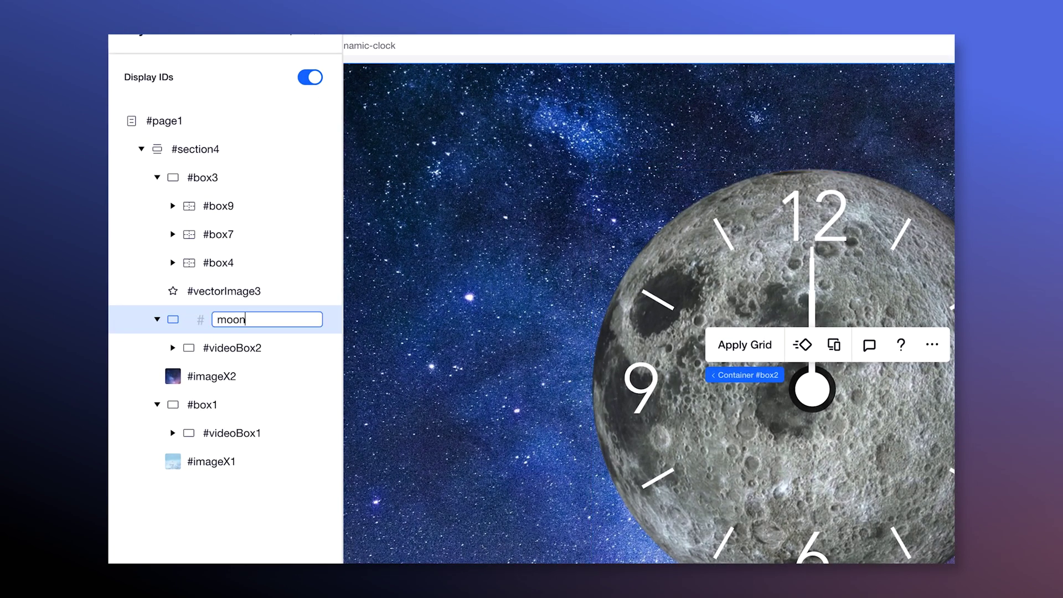
{"action": "key", "text": "Return"}
{"action": "double_click", "coordinate": [202, 405]}
{"action": "type", "text": "su"}
{"action": "key", "text": "Return"}
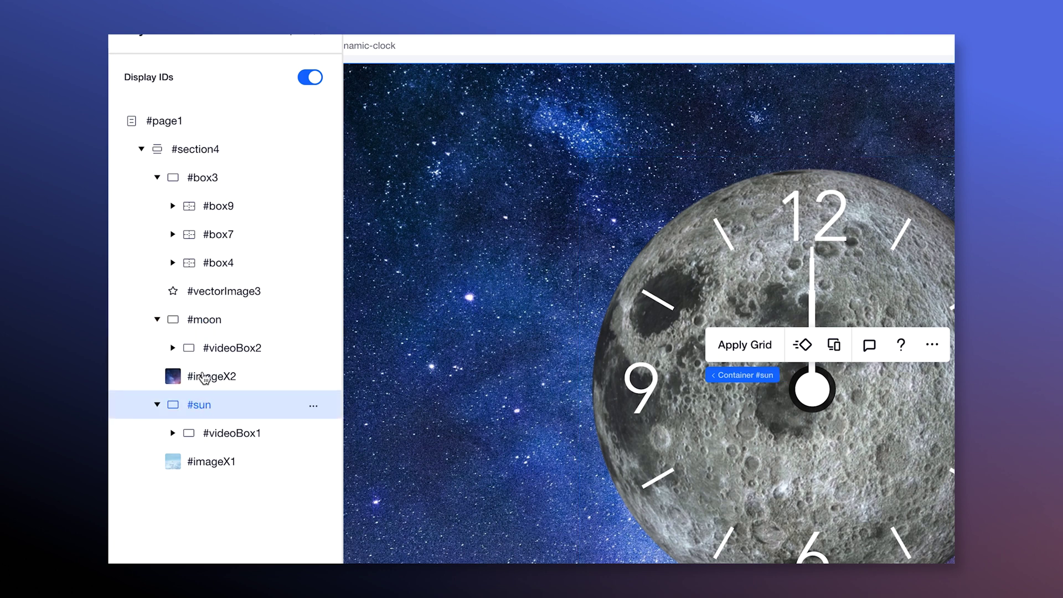
- Change the element IDs of the hour, minute and second hand containers to "hoursDial", "minutesDial" and "secondsDial"
{"action": "double_click", "coordinate": [220, 265]}
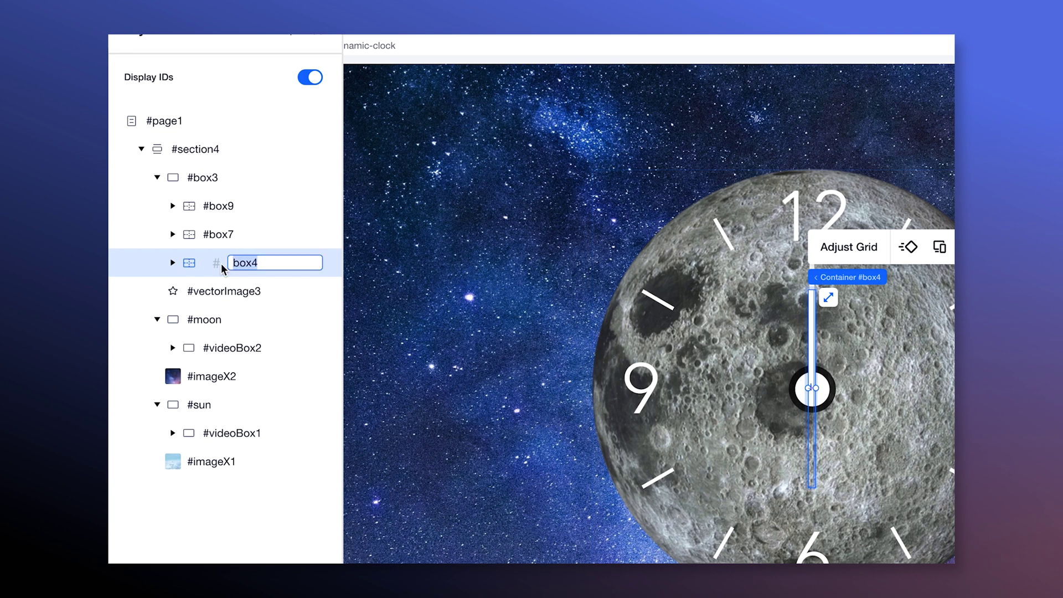
{"action": "type", "text": "hoursDial"}
{"action": "key", "text": "Return"}
{"action": "double_click", "coordinate": [220, 236]}
{"action": "type", "text": "minutesDial"}
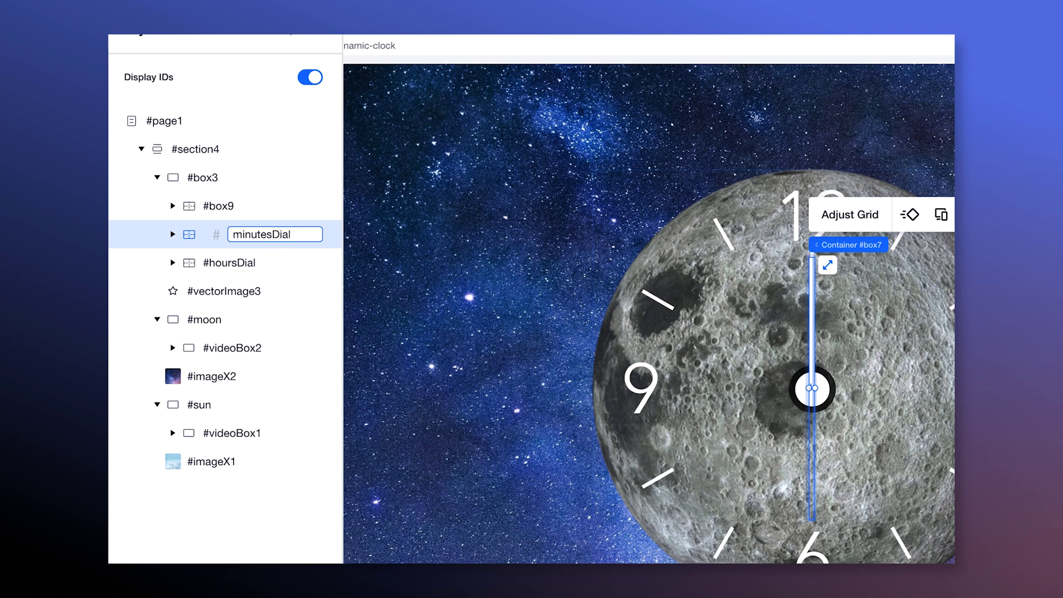
{"action": "key", "text": "Return"}
{"action": "double_click", "coordinate": [222, 207]}
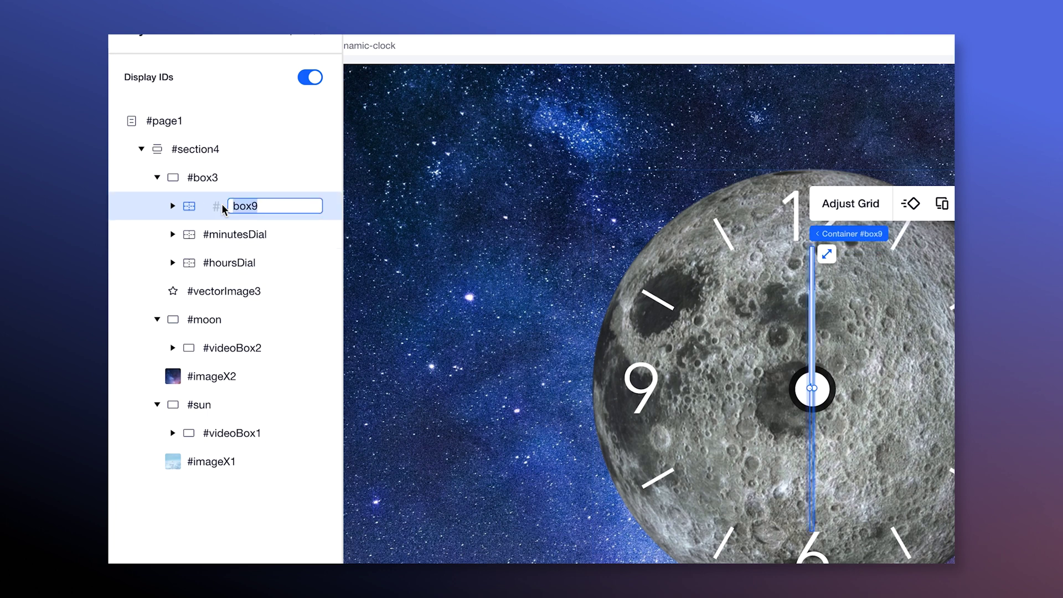
{"action": "type", "text": "secondsD"}
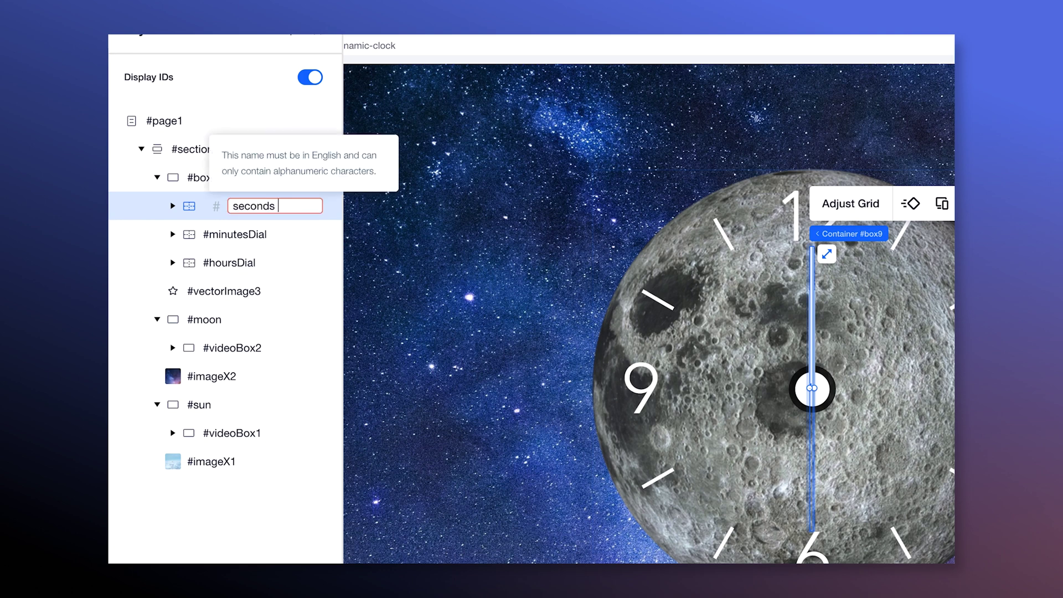
{"action": "type", "text": "ial"}
{"action": "key", "text": "Return"}
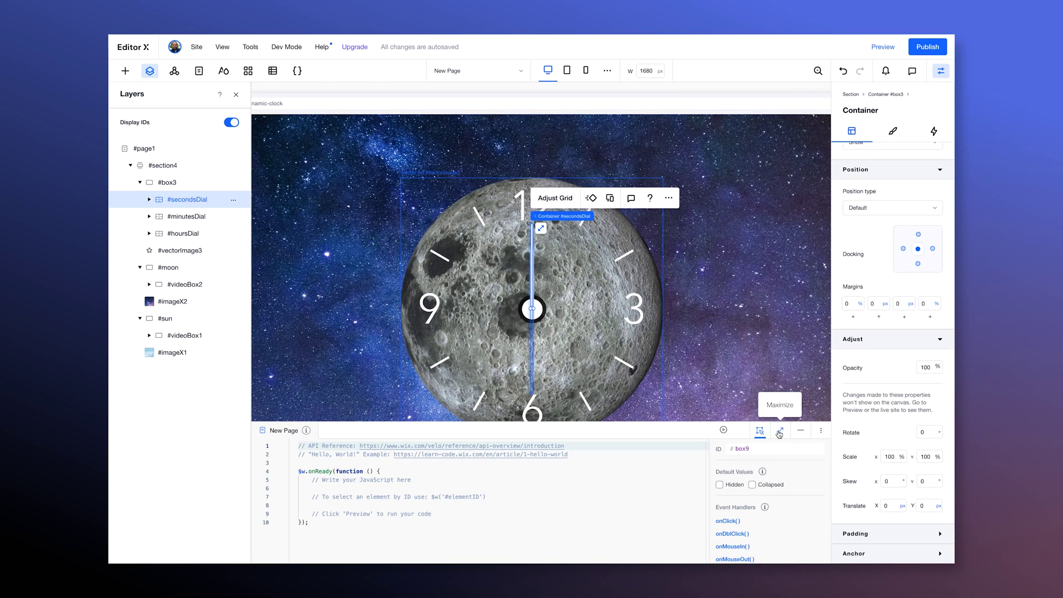
- Maximize the page code editor and delete the placeholder comments inside the $w.onReady function
{"action": "left_click", "coordinate": [779, 431]}
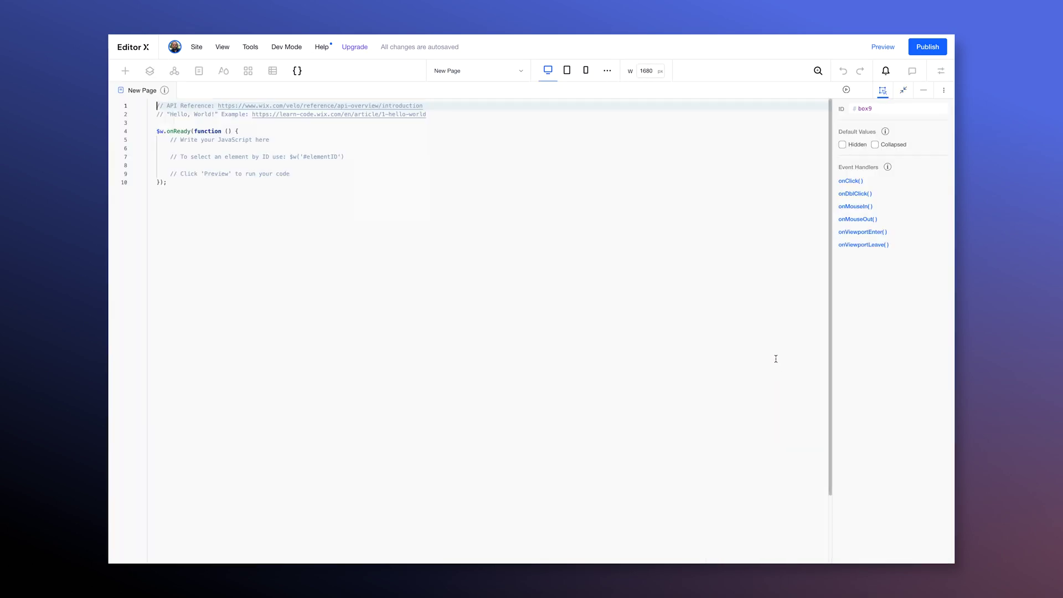
{"action": "left_click_drag", "start_coordinate": [291, 174], "coordinate": [164, 141]}
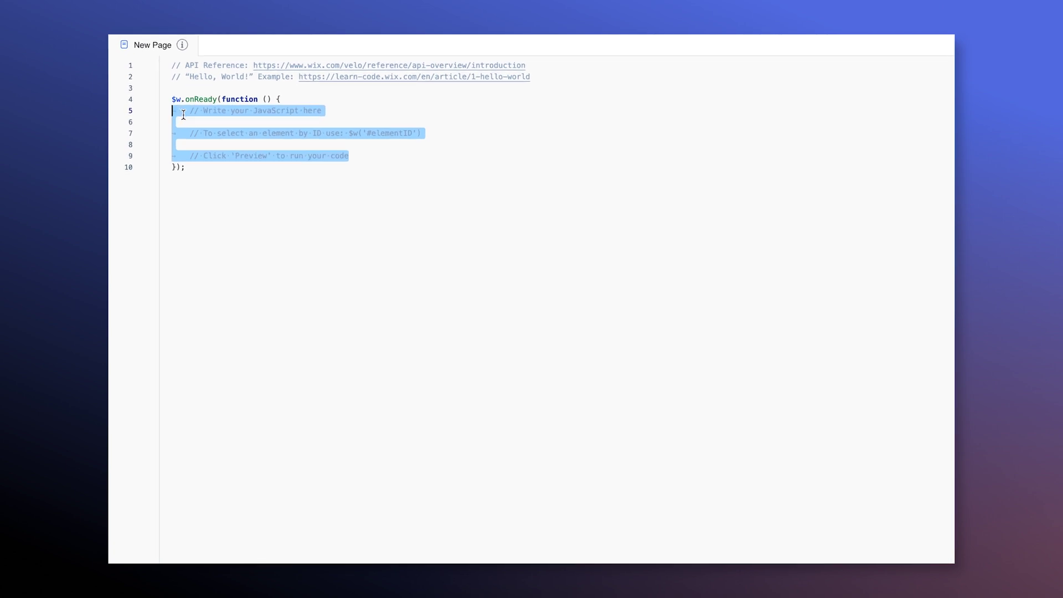
{"action": "key", "text": "BackSpace"}
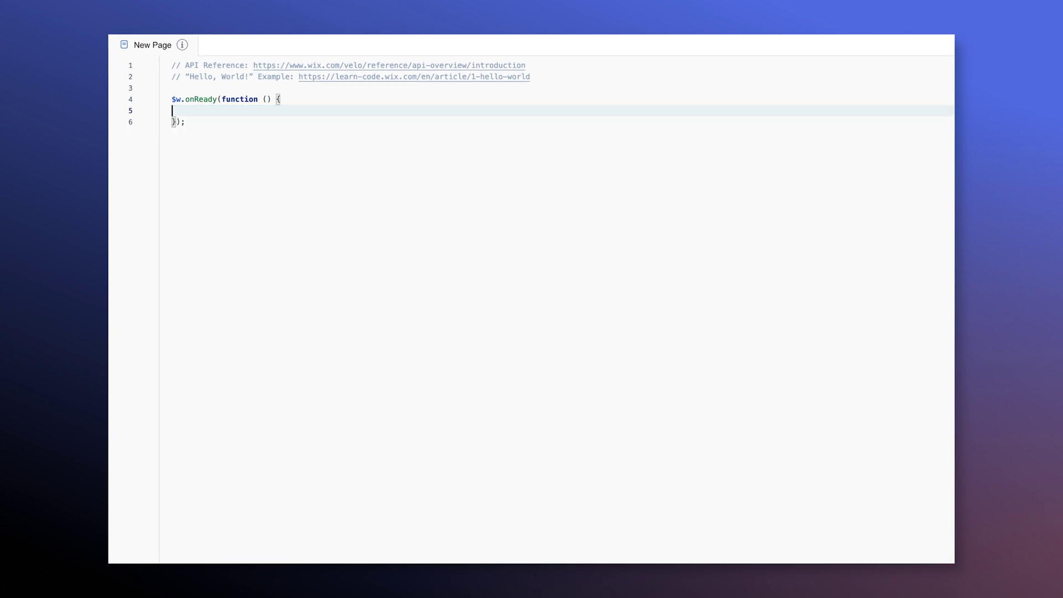
- Inside $w.onReady, add calls to clock(); and theme();, preceded by the comments //CLOCK FUNCTION and //CLOCK THEME respectively
{"action": "key", "text": "Tab"}
{"action": "type", "text": "//"}
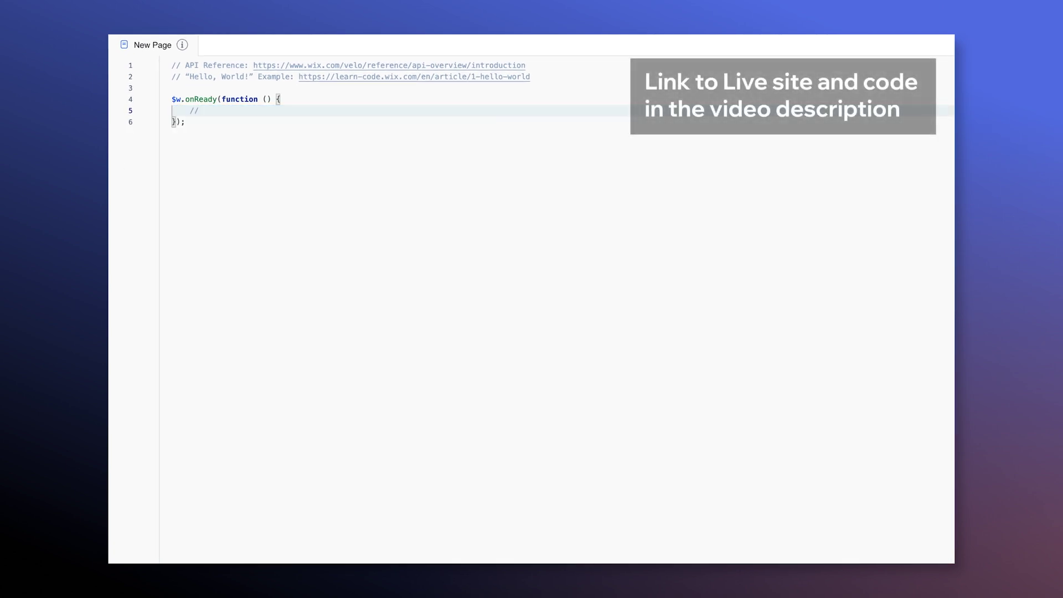
{"action": "type", "text": "CLOCK FUNCTION"}
{"action": "key", "text": "Return"}
{"action": "type", "text": "clock();"}
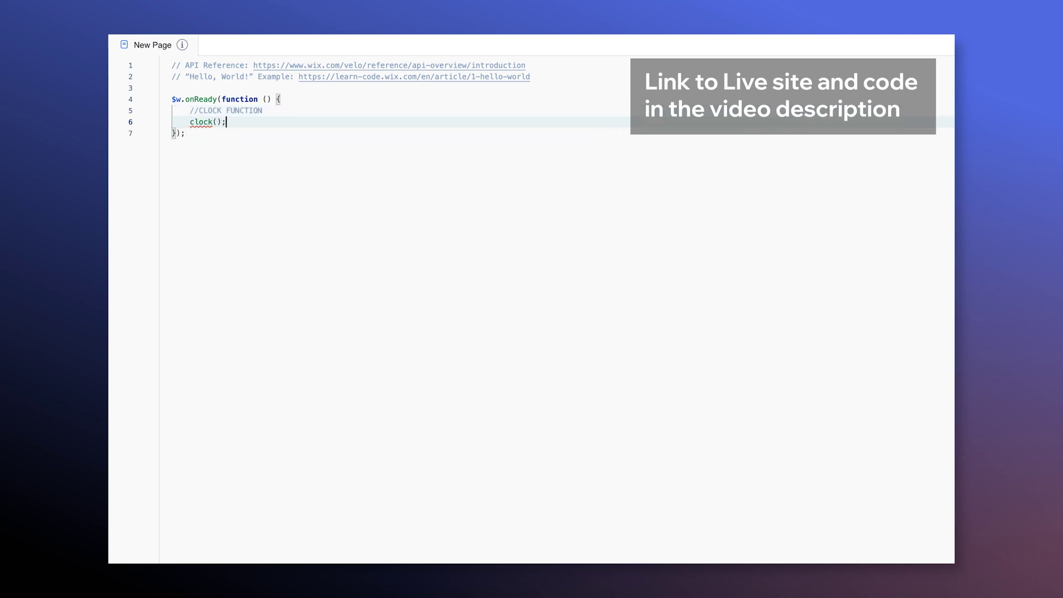
{"action": "key", "text": "Return"}
{"action": "type", "text": "/"}
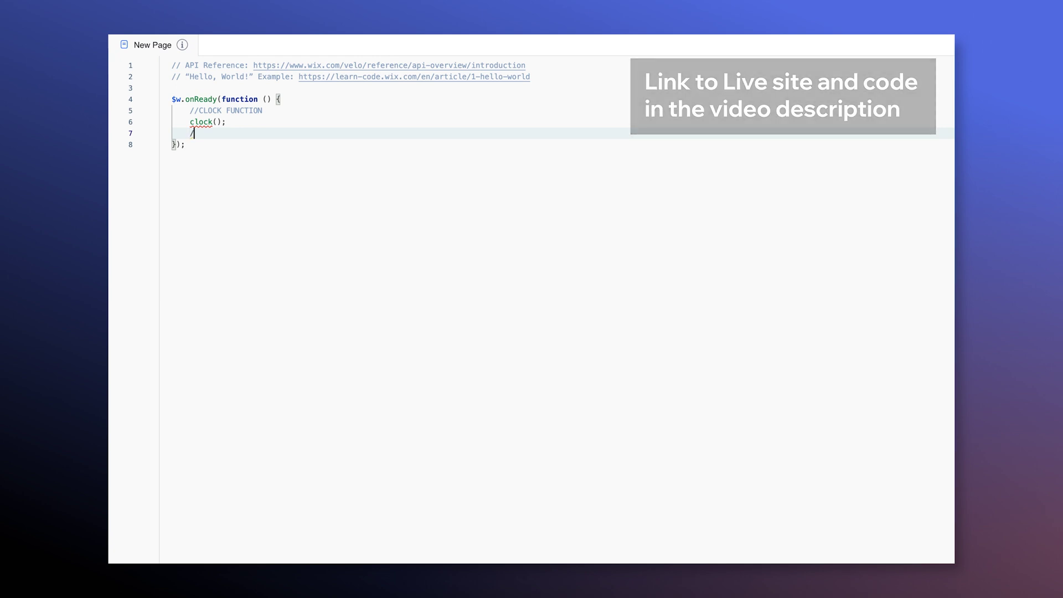
{"action": "type", "text": "/ClOCK THEME"}
{"action": "key", "text": "Return"}
{"action": "type", "text": "theme();"}
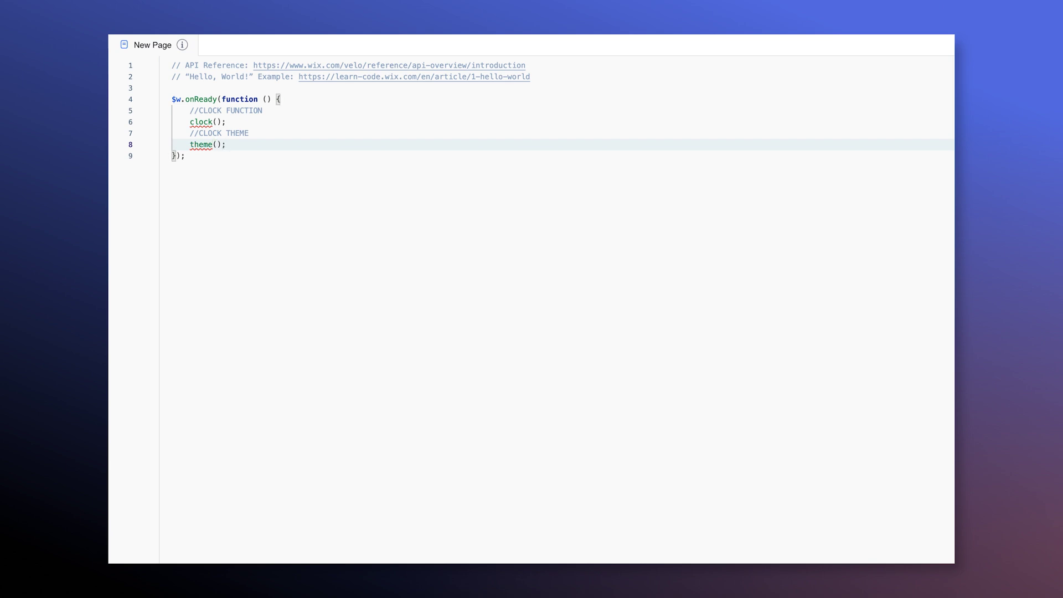
- Below the $w.onReady block, define an empty function named clock()
{"action": "left_click", "coordinate": [201, 160]}
{"action": "key", "text": "Return"}
{"action": "key", "text": "Return"}
{"action": "key", "text": "Return"}
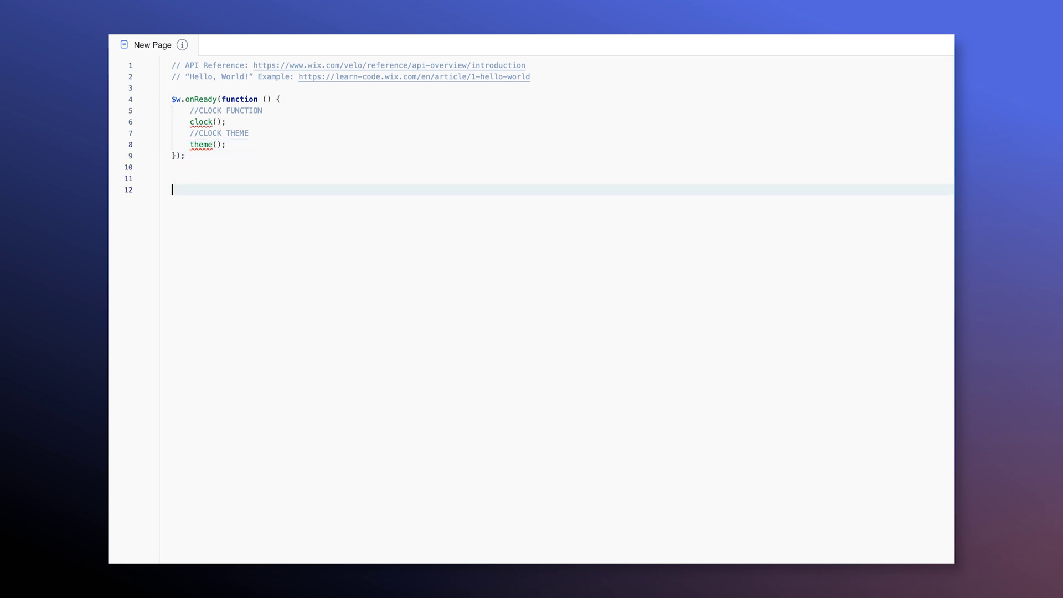
{"action": "type", "text": "function clock"}
{"action": "type", "text": "(){"}
{"action": "key", "text": "Return"}
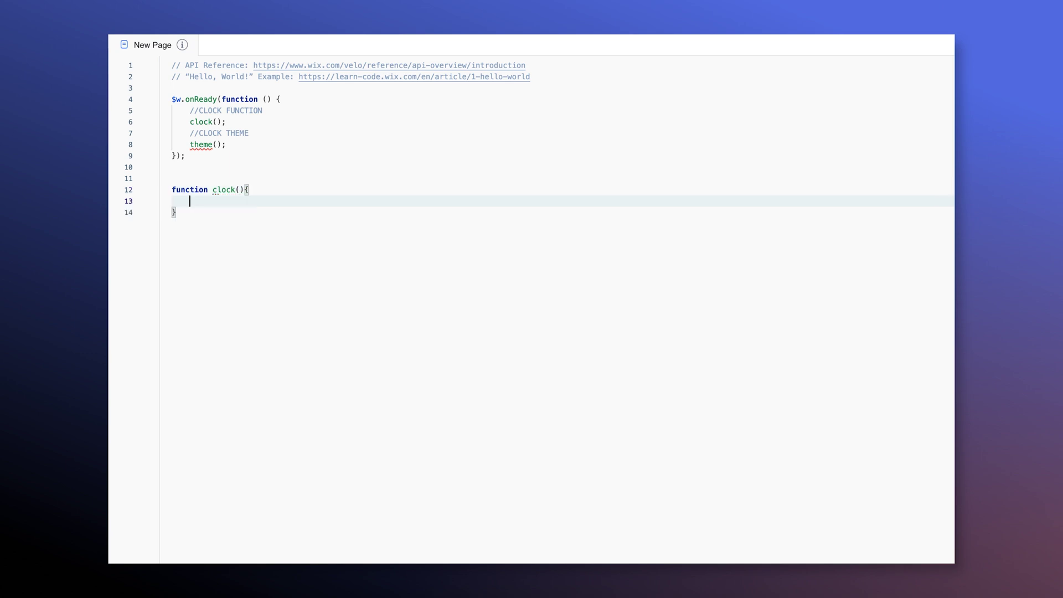
- Define an empty function named theme() below the clock() function
{"action": "key", "text": "Down"}
{"action": "key", "text": "End"}
{"action": "key", "text": "Return"}
{"action": "key", "text": "Return"}
{"action": "type", "text": "func"}
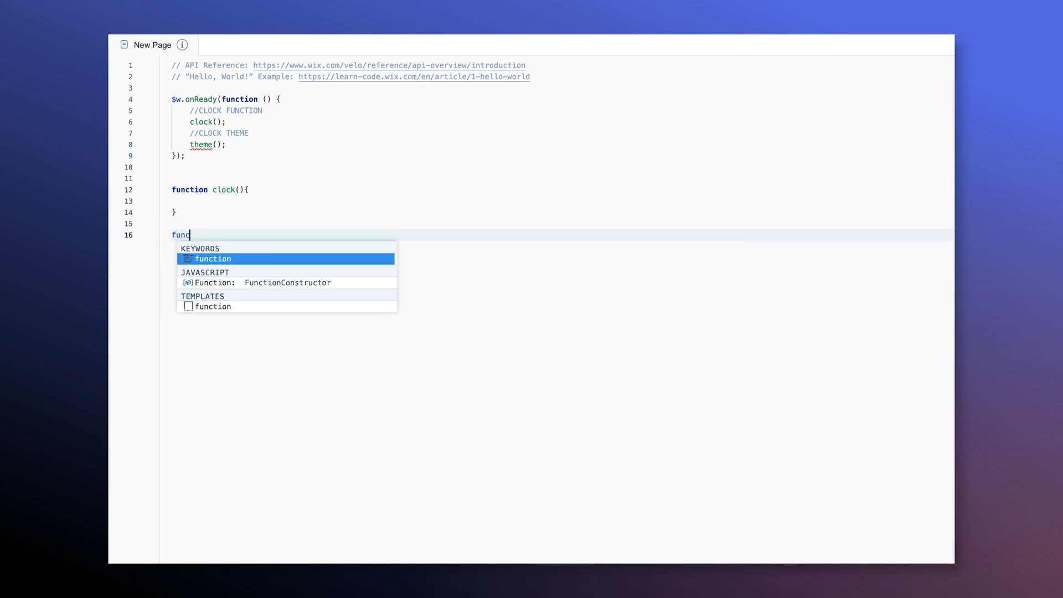
{"action": "type", "text": "tion theme(){"}
{"action": "key", "text": "Return"}
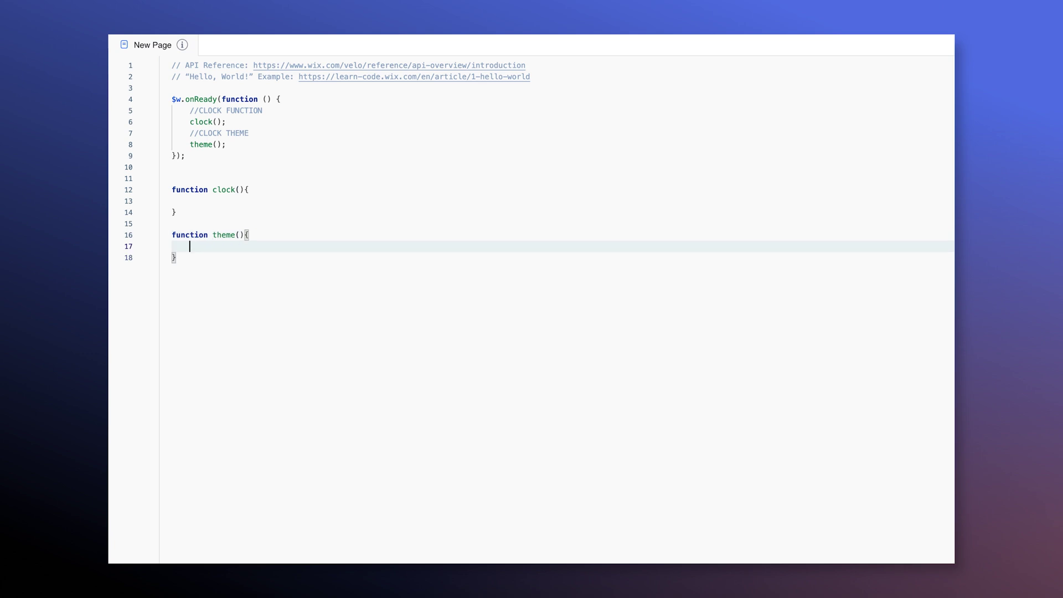
- Below the $w.onReady block, add the comment //GET THE CURRENT TIME and the declaration let date = new Date();
{"action": "left_click", "coordinate": [185, 155]}
{"action": "key", "text": "Return"}
{"action": "key", "text": "Return"}
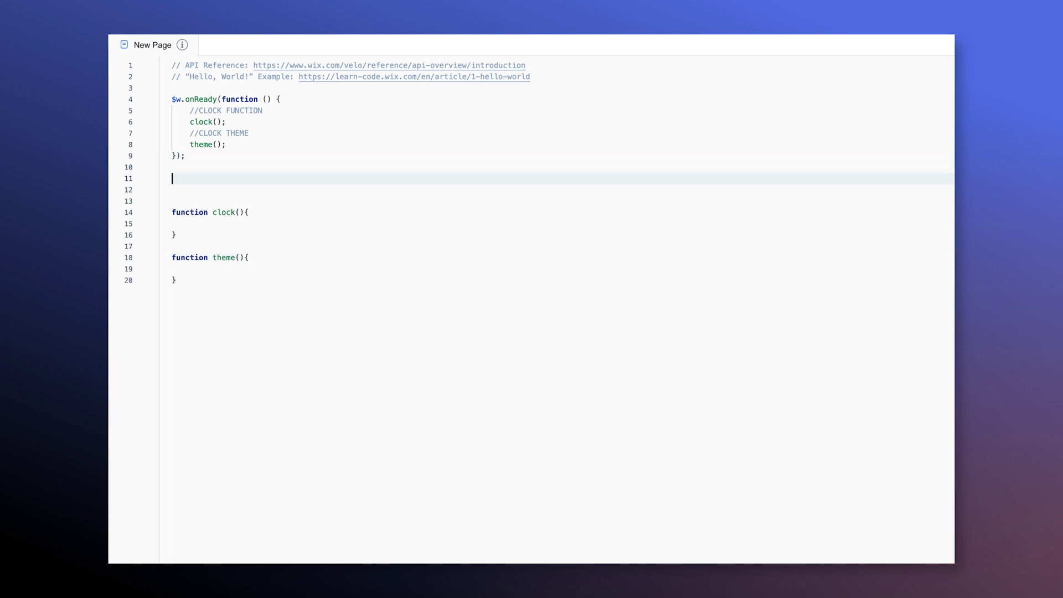
{"action": "type", "text": "//GET THE CURRENT TIM"}
{"action": "key", "text": "Return"}
{"action": "key", "text": "Return"}
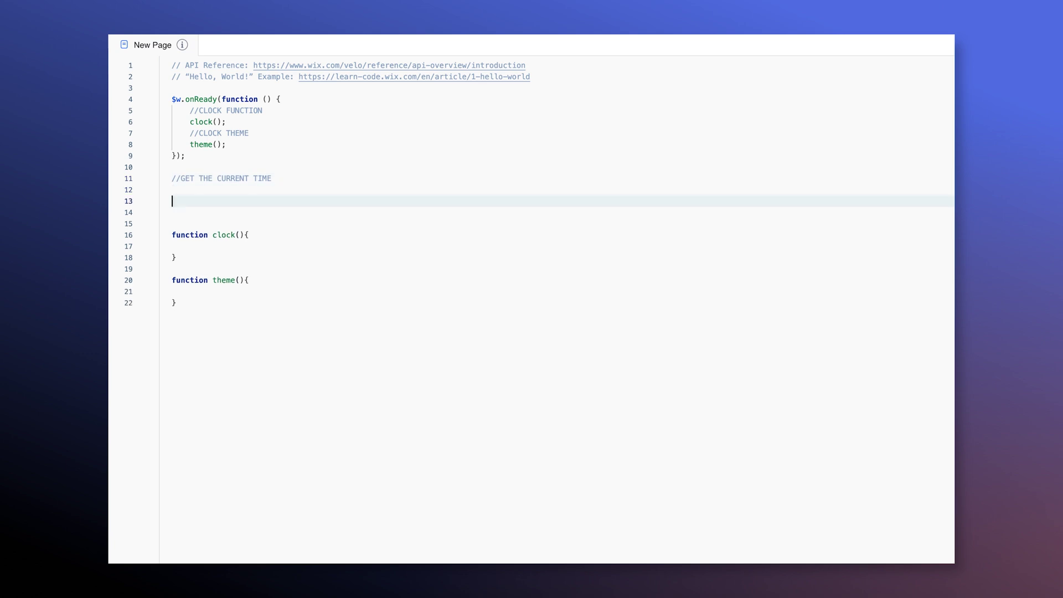
{"action": "type", "text": "let date = new Date();"}
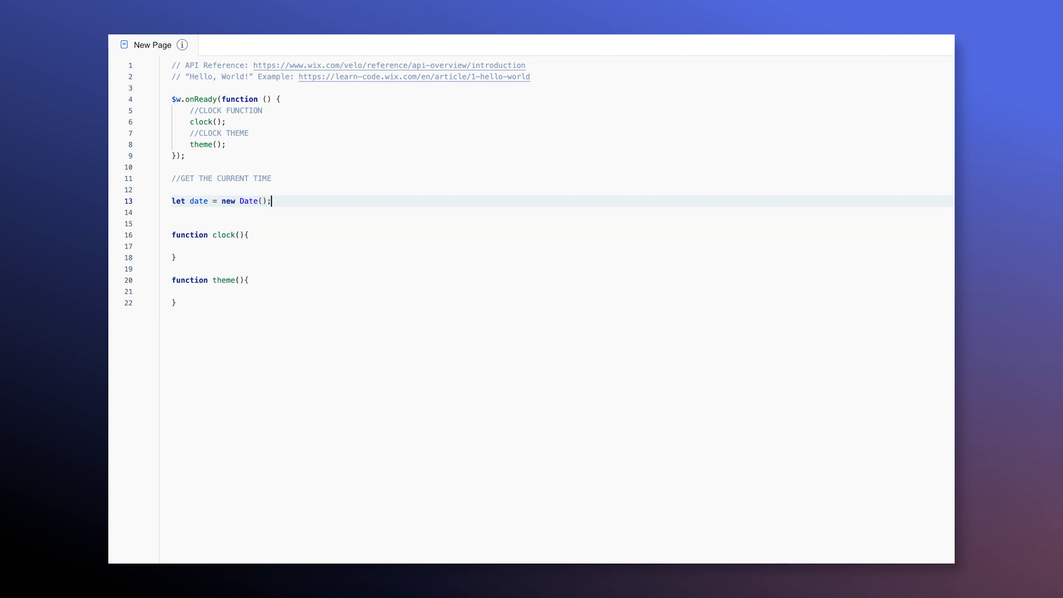
{"action": "key", "text": "Return"}
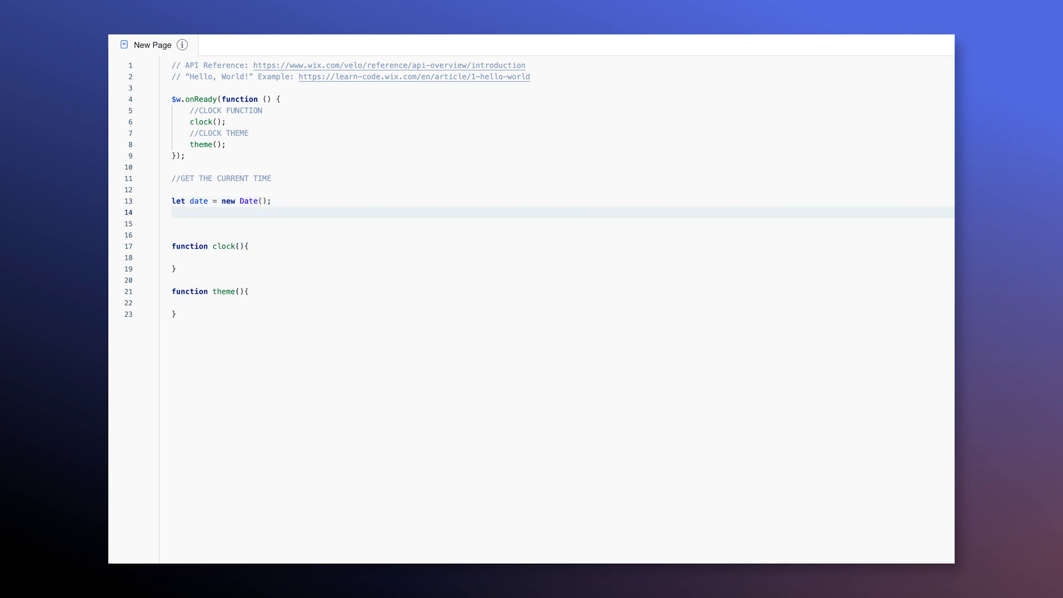
- Under the date variable, declare let hours = date.getHours();
{"action": "type", "text": "let hours = dat"}
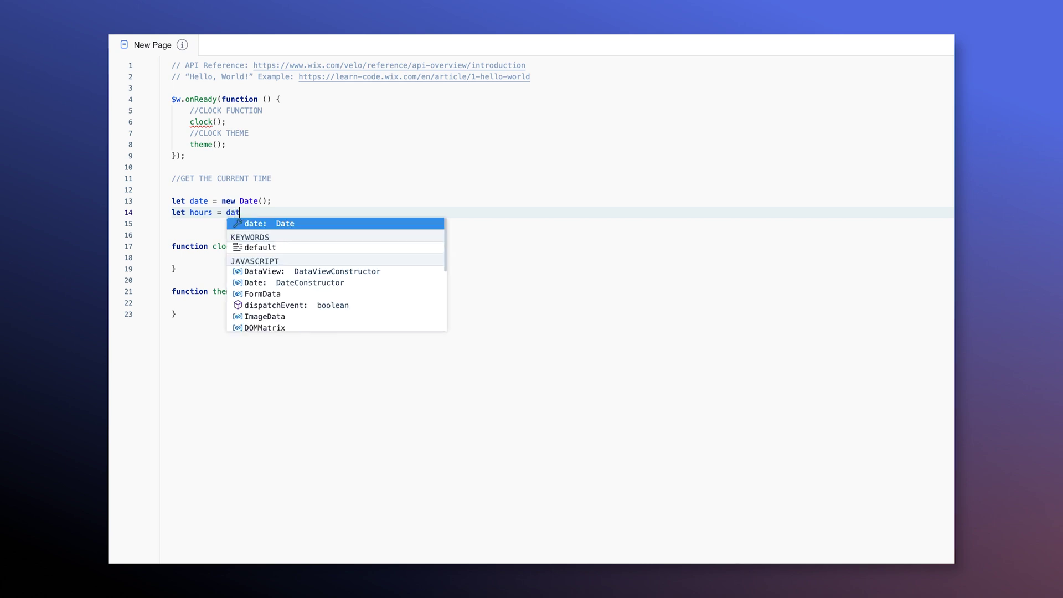
{"action": "type", "text": "e.get"}
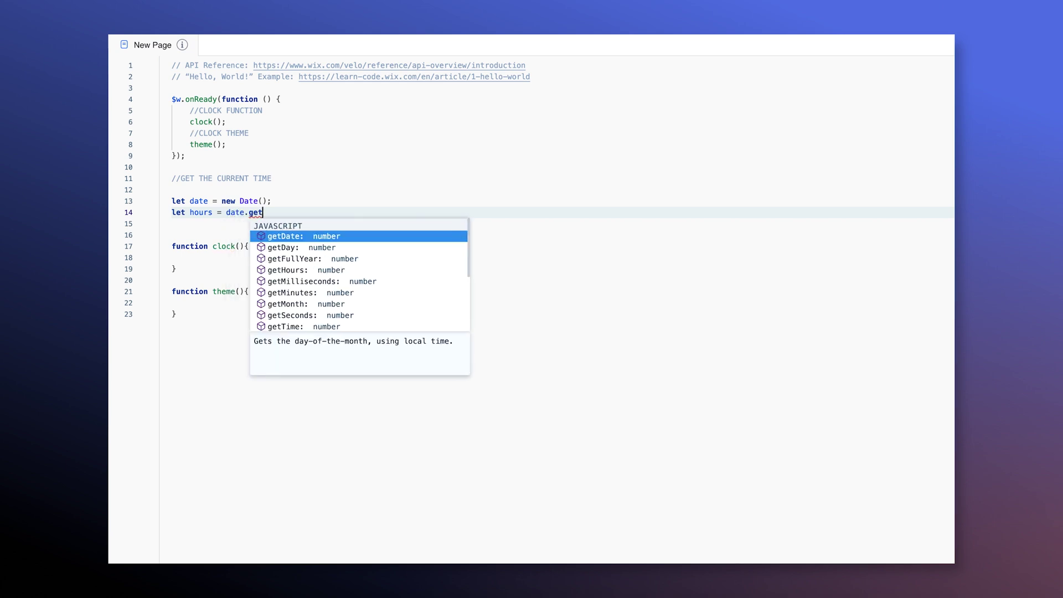
{"action": "key", "text": "Down"}
{"action": "key", "text": "Down"}
{"action": "key", "text": "Down"}
{"action": "key", "text": "Return"}
{"action": "type", "text": "();"}
{"action": "key", "text": "Return"}
- Under the hours variable, declare let minutes = date.getMinutes();
{"action": "type", "text": "let"}
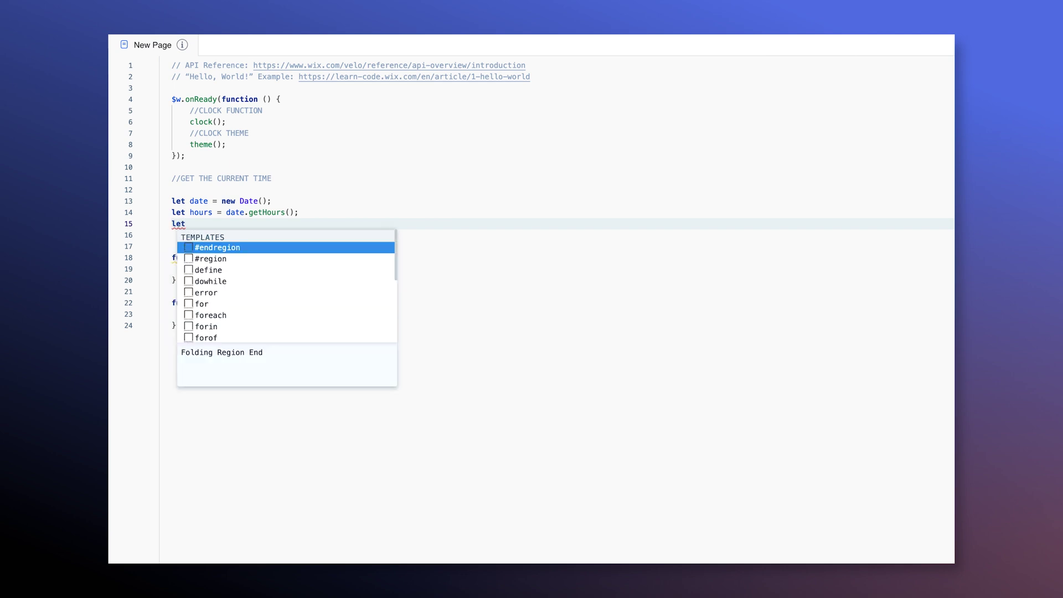
{"action": "type", "text": " minutes = date.getMinutes"}
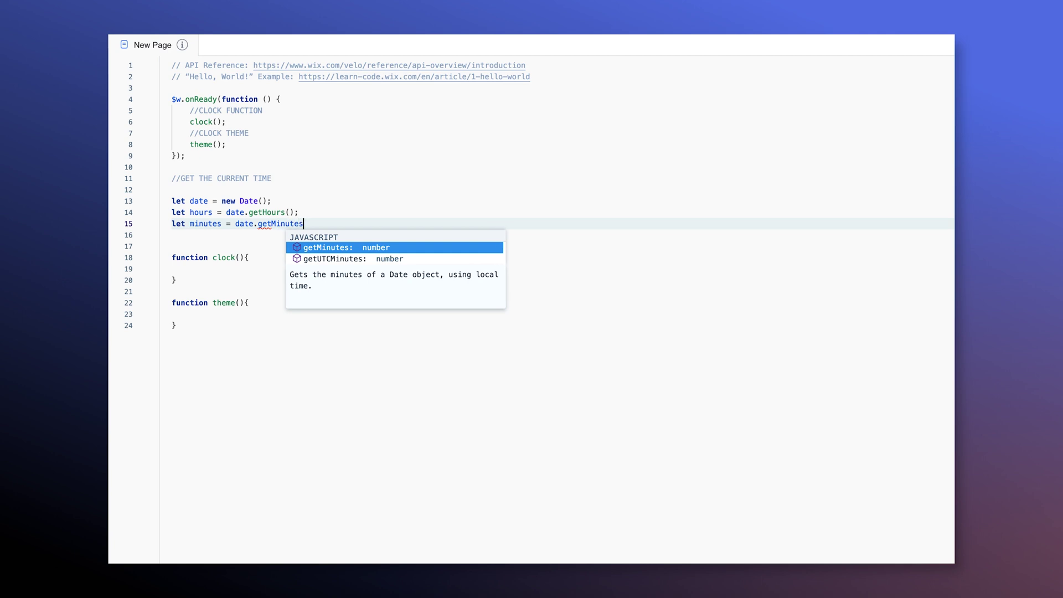
{"action": "key", "text": "Return"}
{"action": "type", "text": "();"}
{"action": "key", "text": "Return"}
- Under the minutes variable, declare let seconds = date.getSeconds();
{"action": "type", "text": "let seconds = date.getS"}
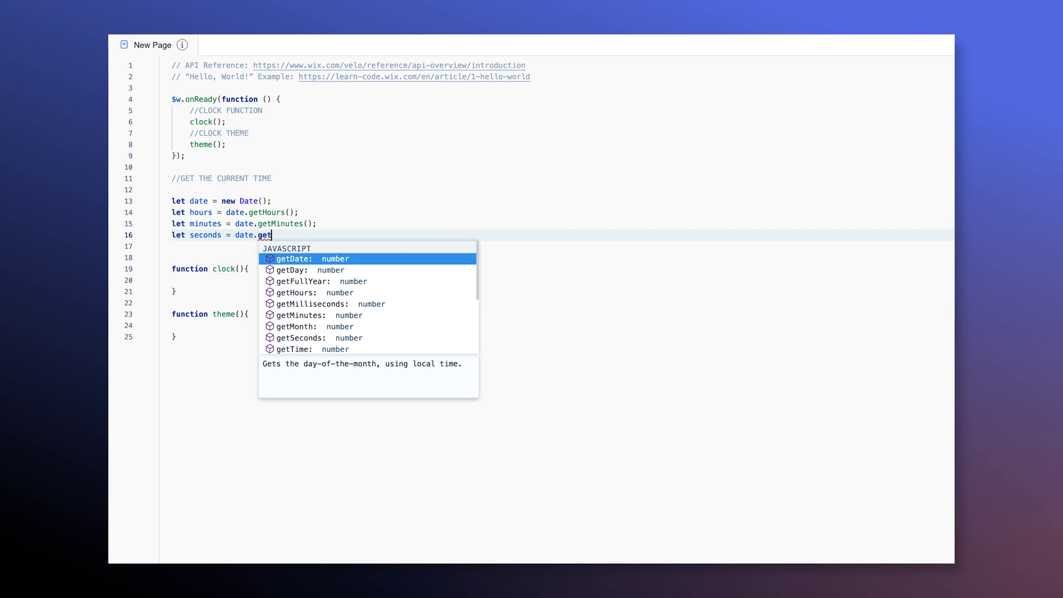
{"action": "key", "text": "Return"}
{"action": "type", "text": "();"}
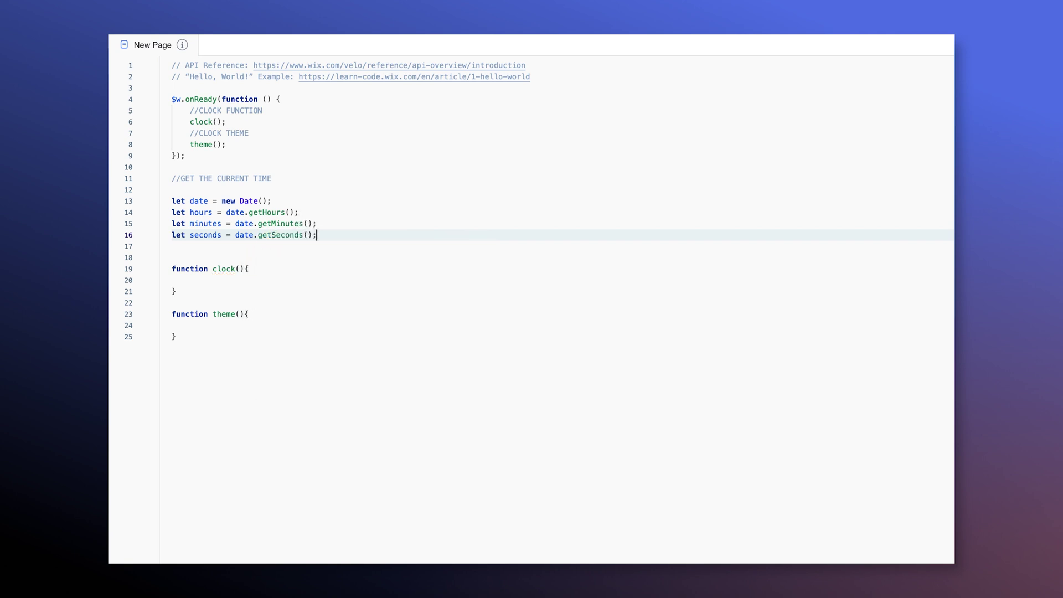
- Below the time variables, add the comment //DEFINE VARIABLES FOR DIAL ROTATION and declare hoursRotation, minutesRotation and secondsRotation with let, without values
{"action": "key", "text": "Return"}
{"action": "key", "text": "Return"}
{"action": "type", "text": "//DEFINE VAR"}
{"action": "type", "text": "I"}
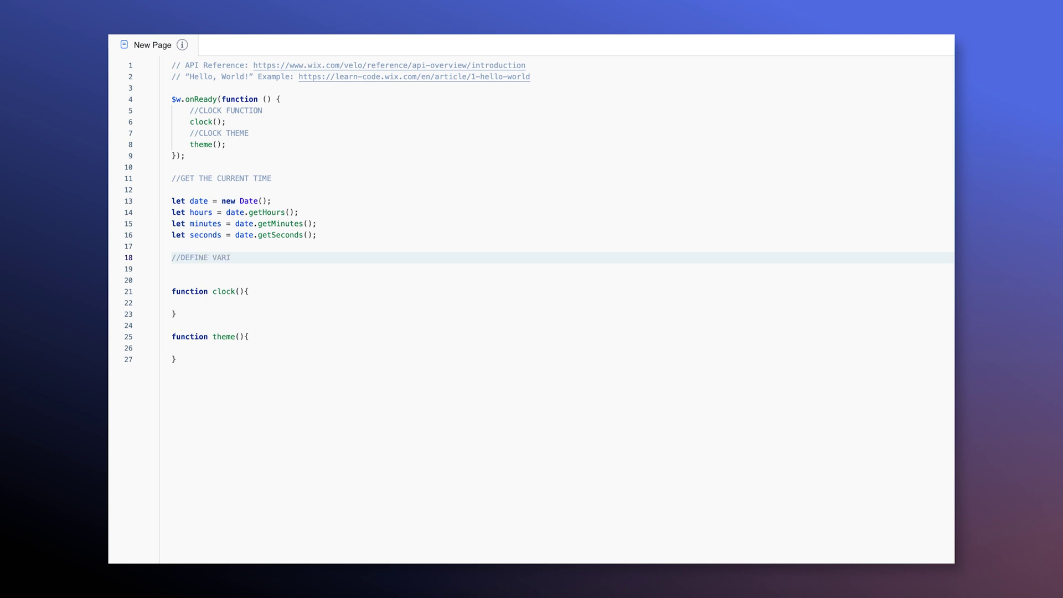
{"action": "type", "text": "ABLES FOR DIAL ROTATION"}
{"action": "key", "text": "Return"}
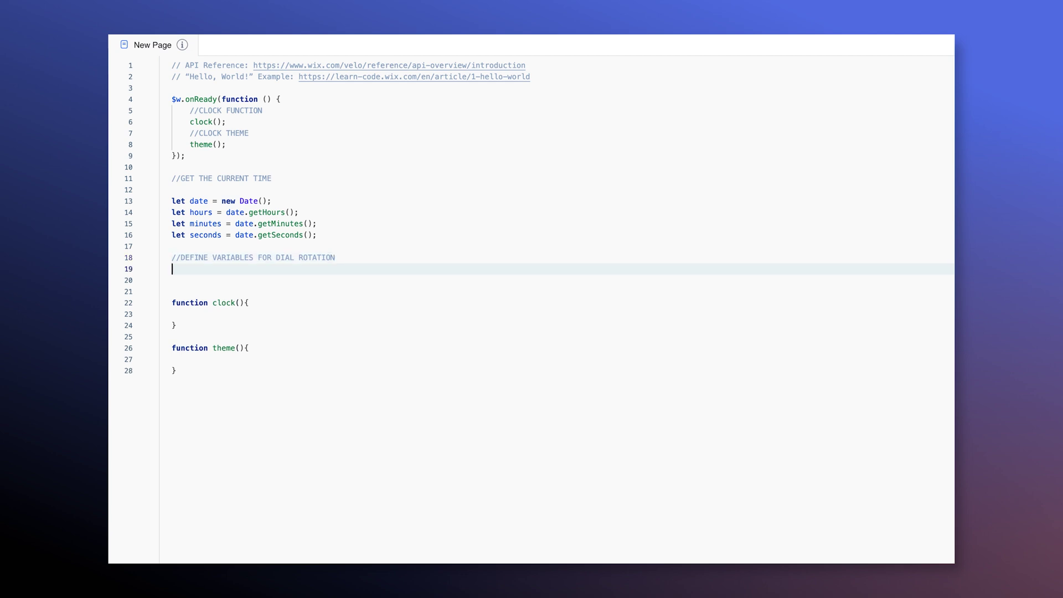
{"action": "type", "text": "let hoursRotation;"}
{"action": "key", "text": "Return"}
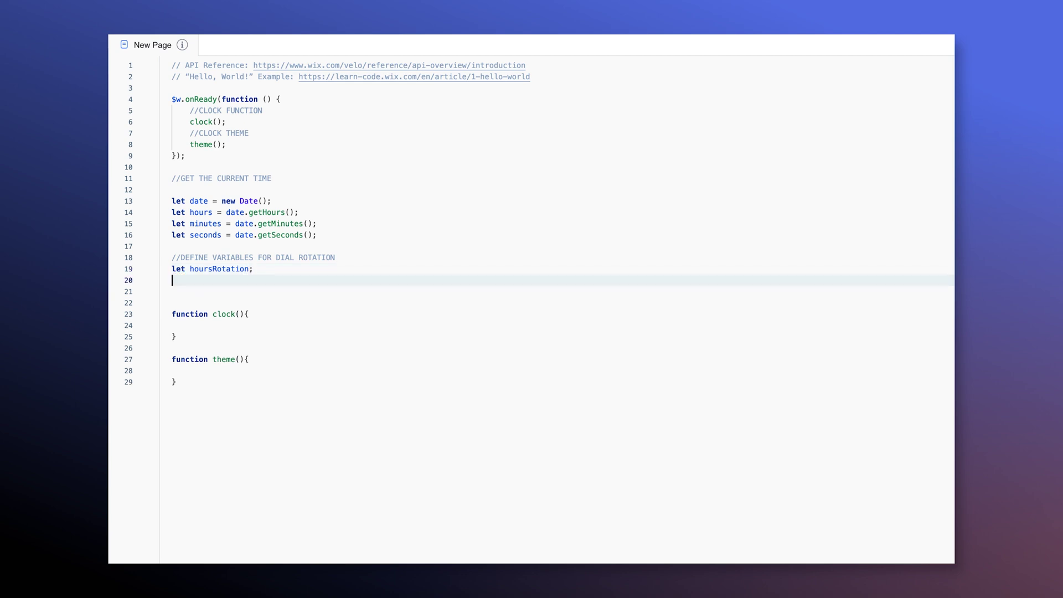
{"action": "type", "text": "let minutesRotation;"}
{"action": "key", "text": "Return"}
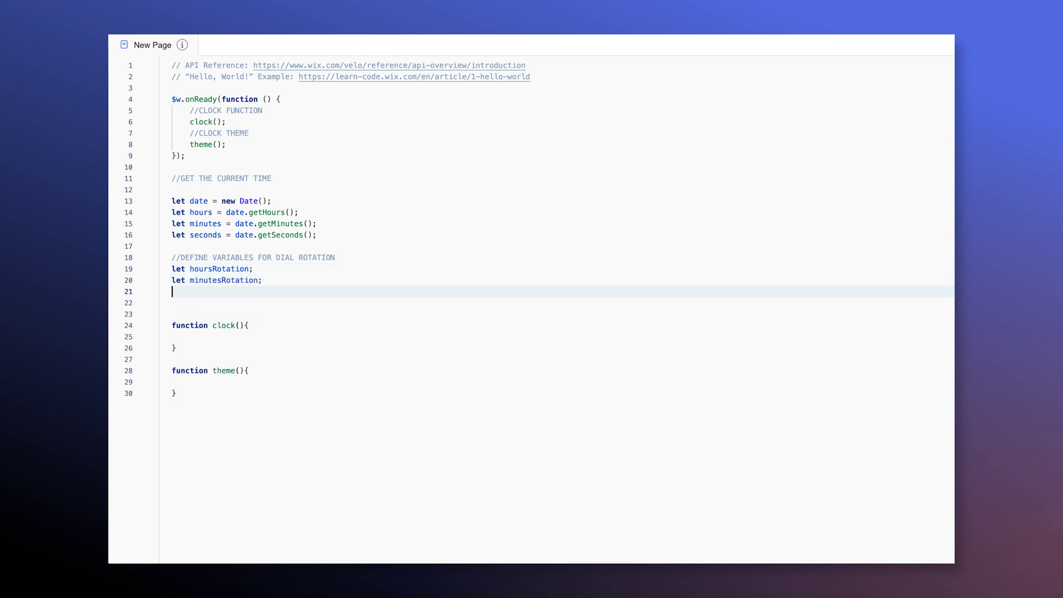
{"action": "type", "text": "let secondsRotation;"}
- Inside the clock() function, add the comment //TARGET THE CLOCK DIAL ELEMENTS
{"action": "left_click", "coordinate": [249, 325]}
{"action": "key", "text": "Return"}
{"action": "key", "text": "Return"}
{"action": "type", "text": "//"}
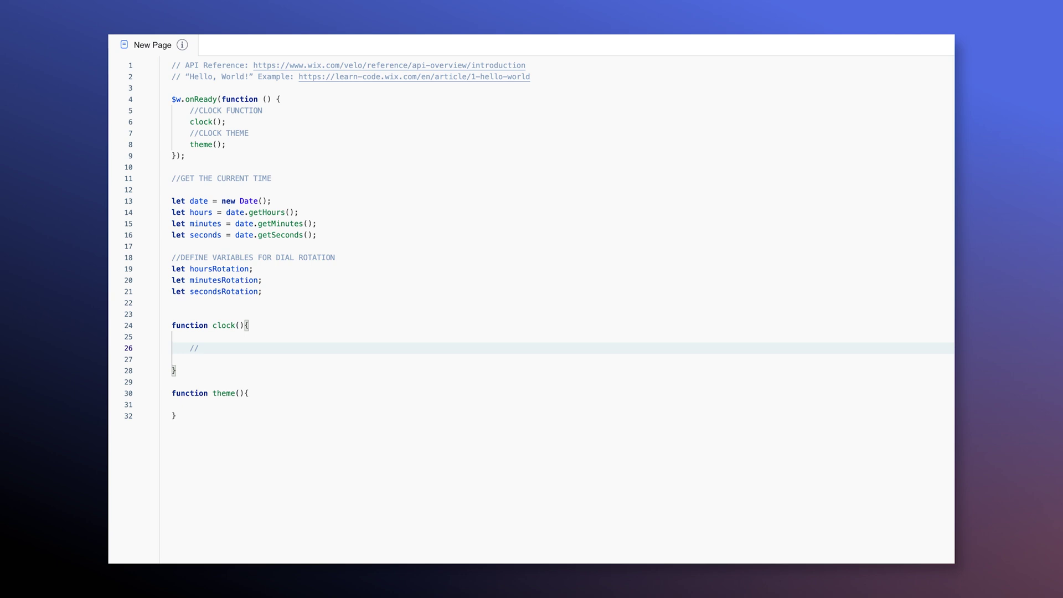
{"action": "type", "text": "TARGET THE CLOCK DIAL ELEMENTS"}
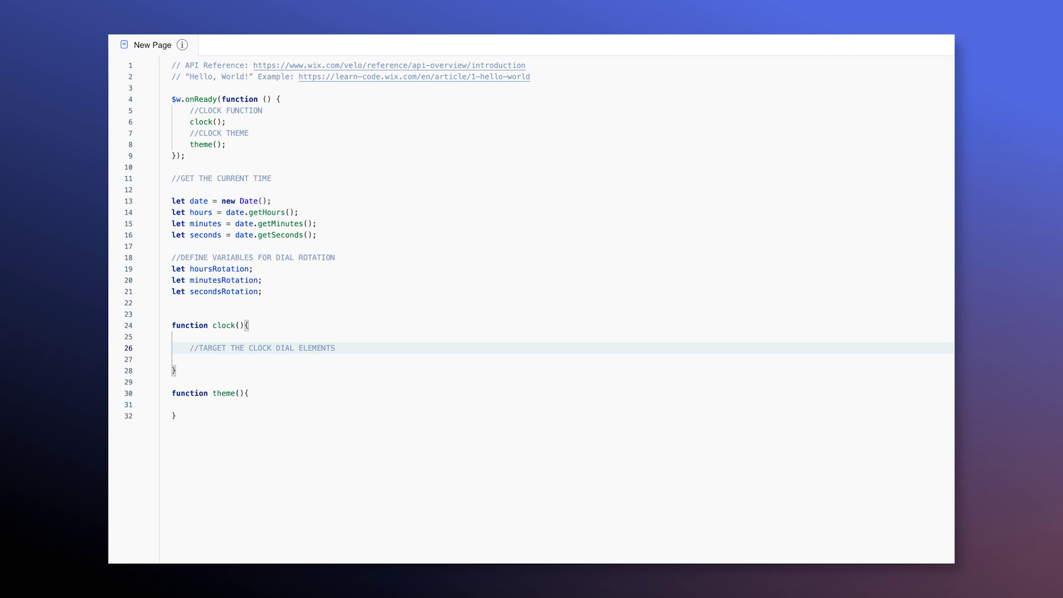
{"action": "key", "text": "Return"}
- Under the dial elements comment, declare let hoursDial = $w('#hoursDial');
{"action": "type", "text": "let hoursDial"}
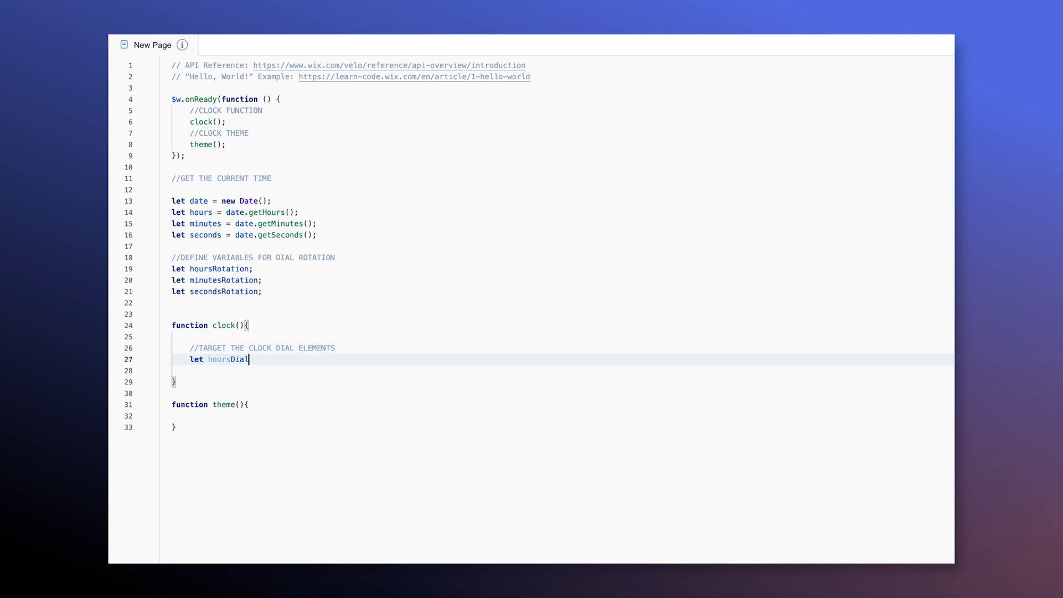
{"action": "type", "text": " = $w('#ho"}
{"action": "key", "text": "Down"}
{"action": "key", "text": "Down"}
{"action": "key", "text": "Return"}
{"action": "type", "text": "');"}
{"action": "key", "text": "Return"}
- Under the hoursDial variable, declare let minutesDial = $w('#minutesDial');
{"action": "type", "text": "let min"}
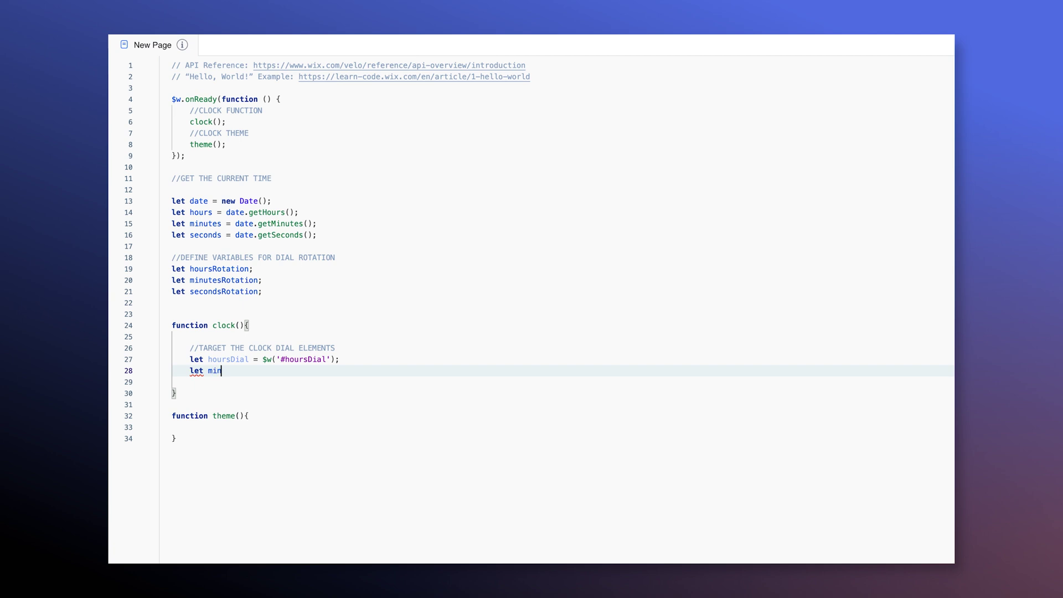
{"action": "type", "text": "utesDial = $w"}
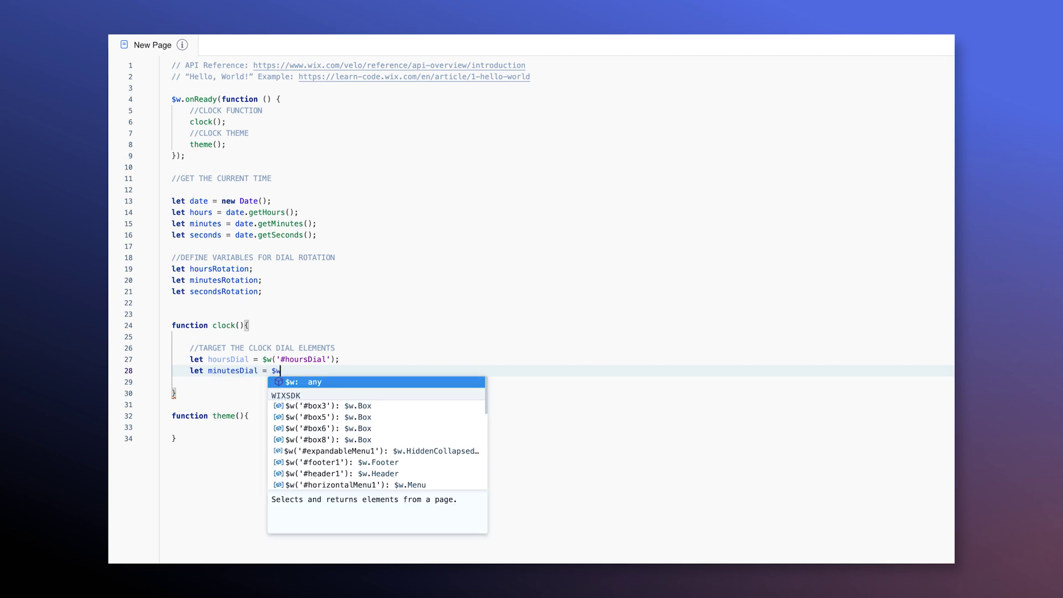
{"action": "type", "text": "('#minutesDial"}
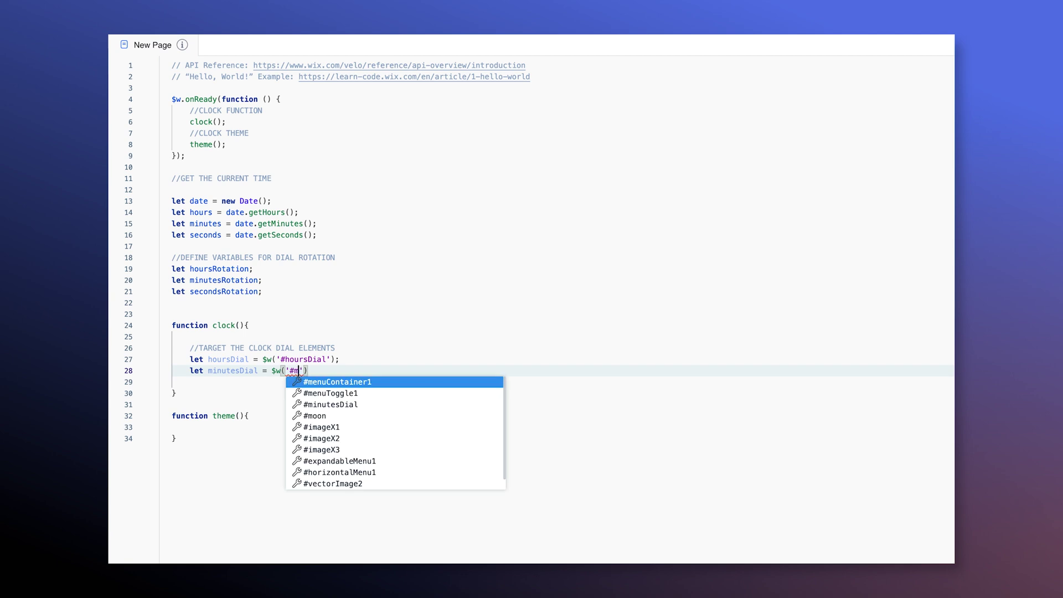
{"action": "key", "text": "End"}
{"action": "type", "text": ";"}
{"action": "key", "text": "Return"}
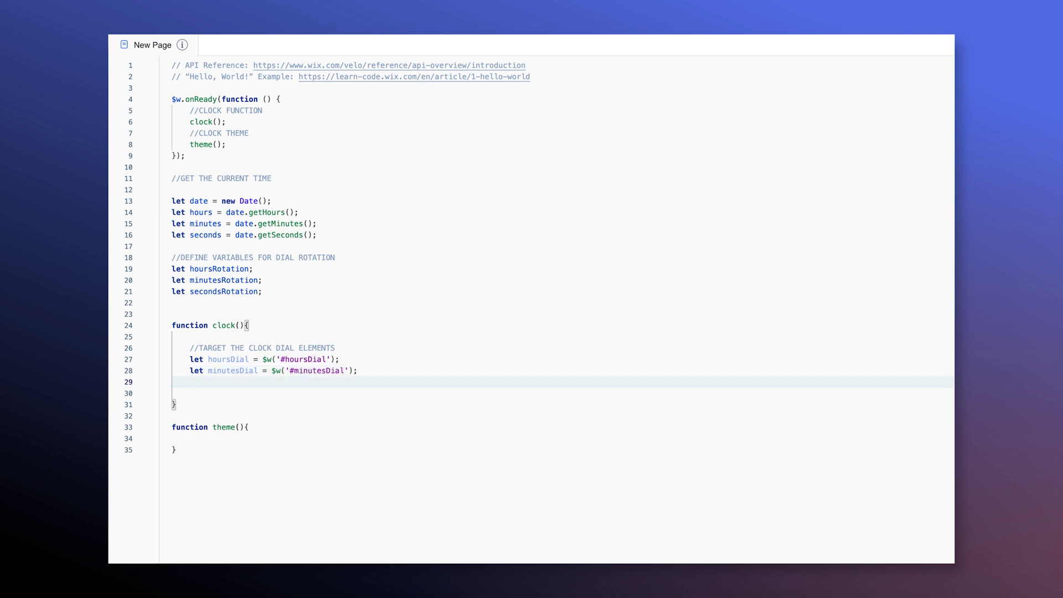
- Under the minutesDial variable, declare let secondsDial = $w('#secondsDial');
{"action": "type", "text": "let secondsDial"}
{"action": "type", "text": " = $w('#secondsDial"}
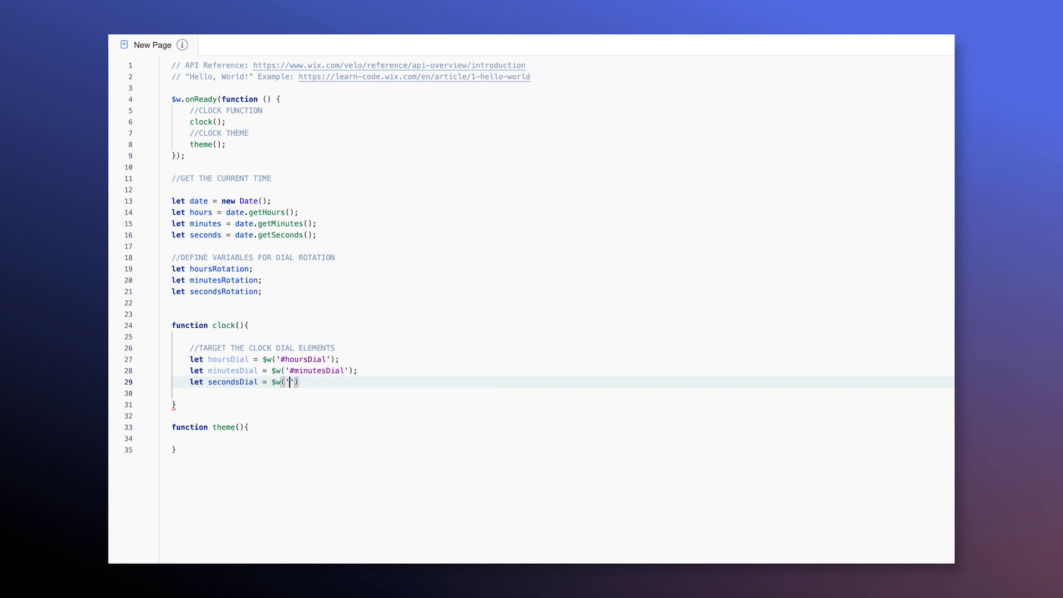
{"action": "type", "text": "');"}
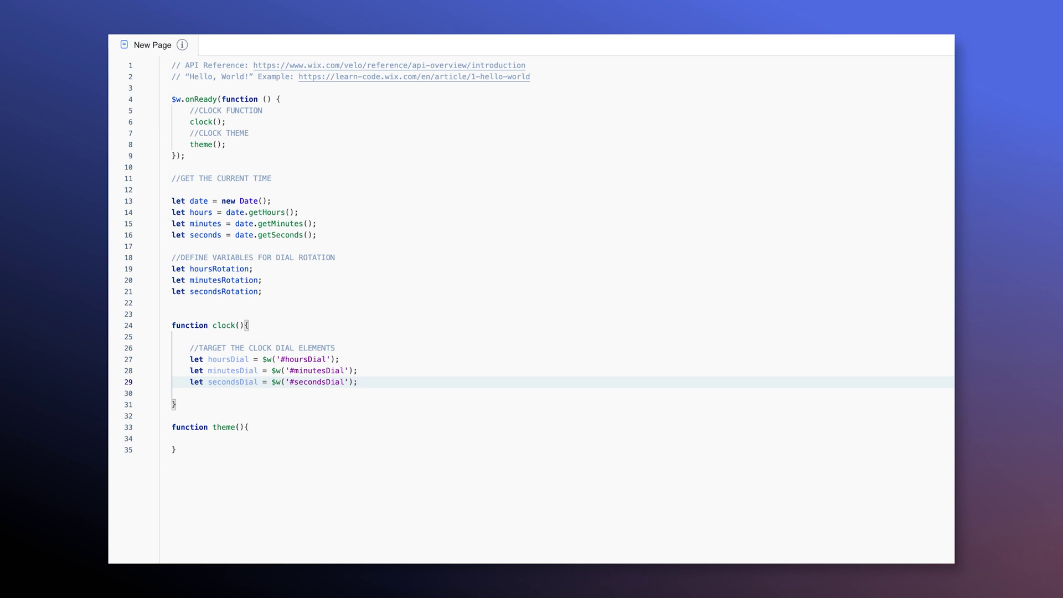
- Below the dial variables in clock(), add the comment //RUN THE CLOCK
{"action": "key", "text": "Return"}
{"action": "key", "text": "Return"}
{"action": "type", "text": "//RUN THE CLOCK"}
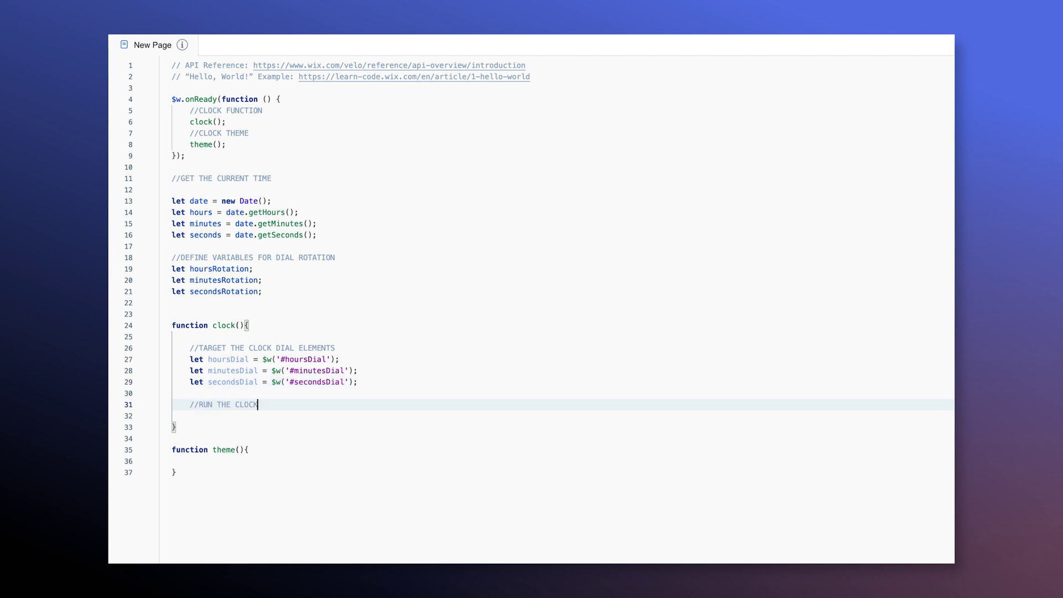
{"action": "key", "text": "Return"}
{"action": "key", "text": "Return"}
- Under the //RUN THE CLOCK comment, add a setInterval call with an empty arrow function and an interval of 1000
{"action": "type", "text": "set"}
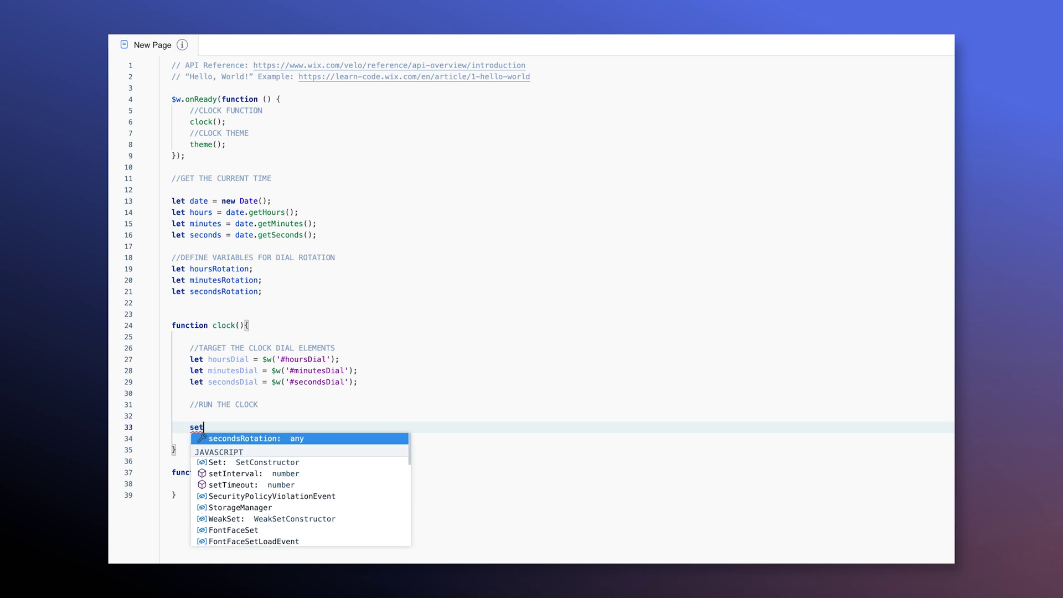
{"action": "key", "text": "Down"}
{"action": "key", "text": "Down"}
{"action": "key", "text": "Return"}
{"action": "type", "text": "(()=>{"}
{"action": "key", "text": "Return"}
{"action": "left_click", "coordinate": [195, 449]}
{"action": "type", "text": ",1000"}
{"action": "left_click", "coordinate": [277, 427]}
{"action": "key", "text": "Return"}
{"action": "key", "text": "Return"}
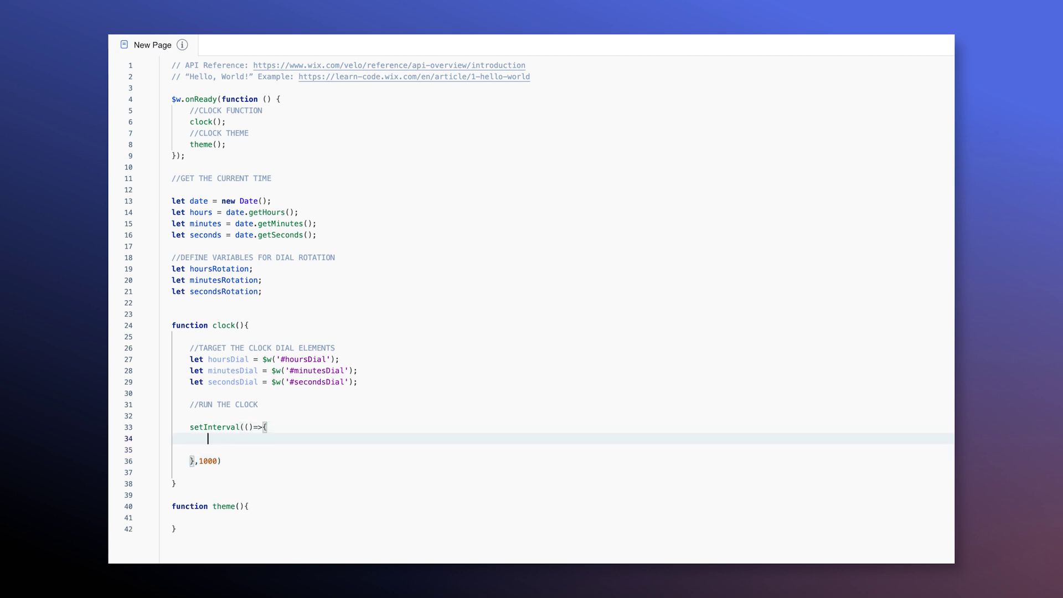